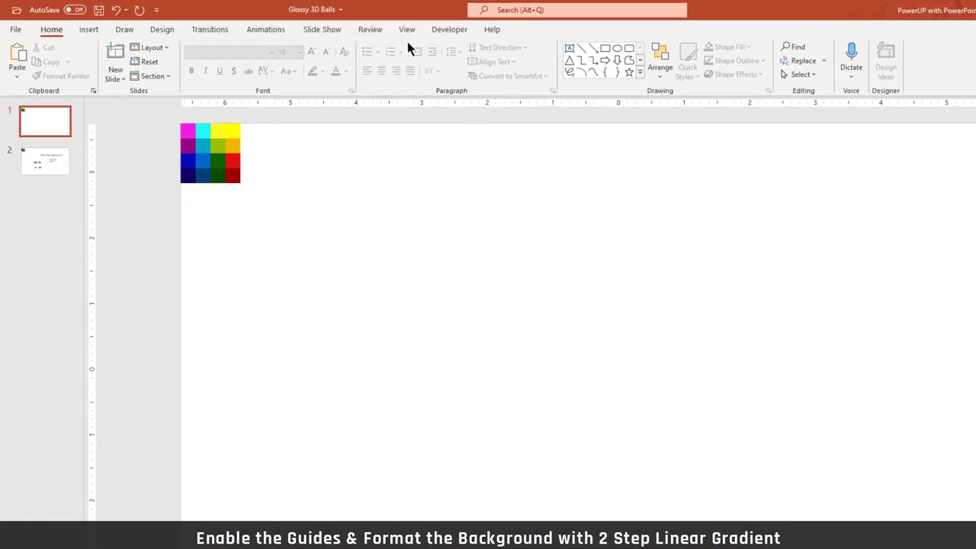
Turn on slide guides and give the background a two-stop gradient fill running diagonally at 135°
left_click(407, 31)
left_click(259, 75)
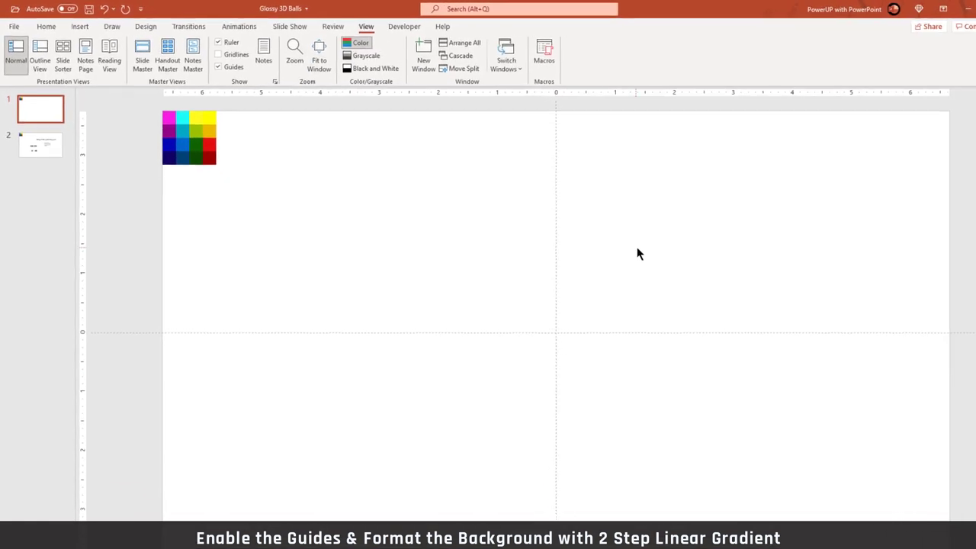
right_click(605, 233)
left_click(633, 326)
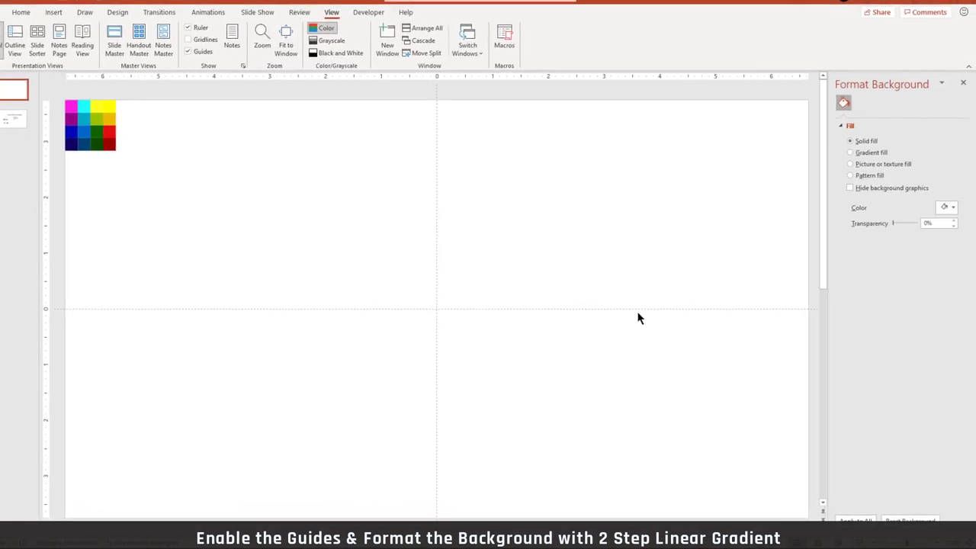
left_click(849, 152)
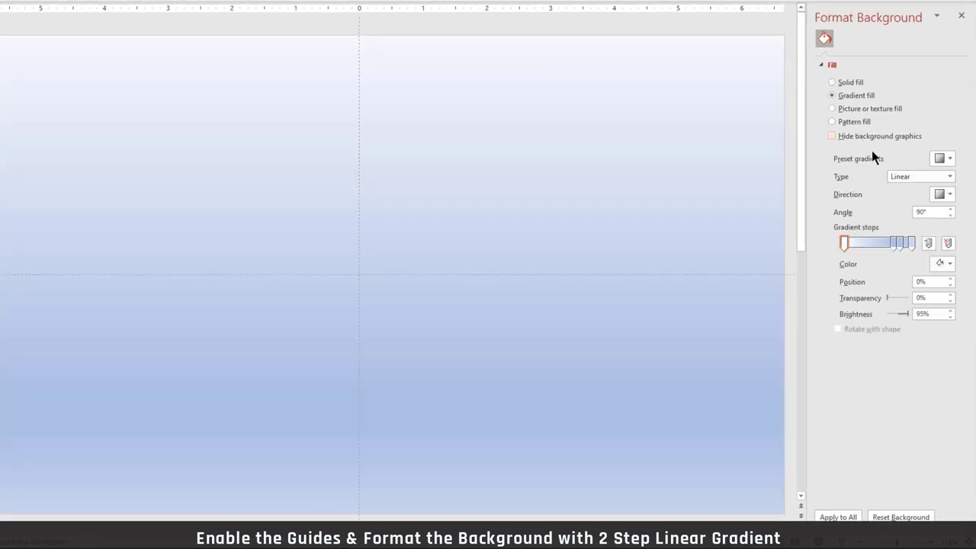
left_click(912, 242)
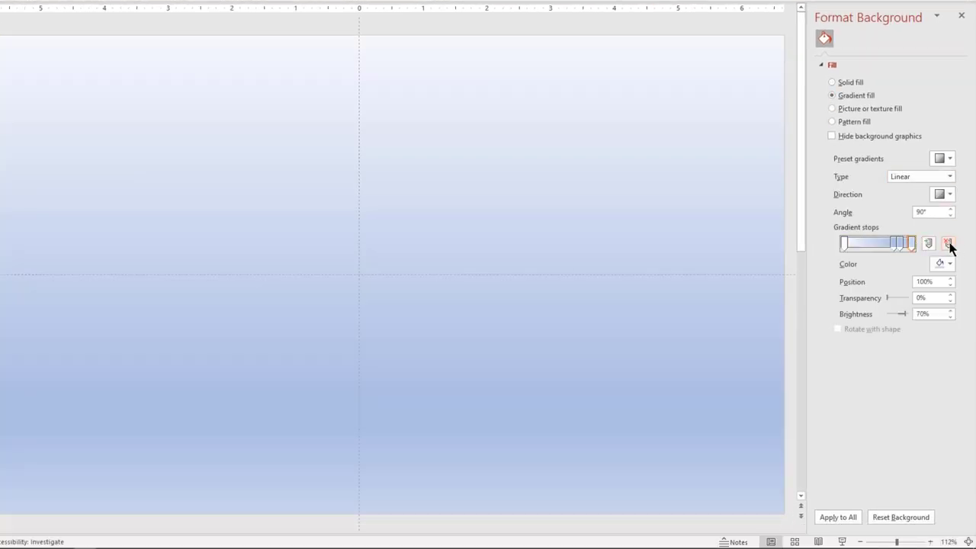
left_click(948, 243)
left_click(947, 243)
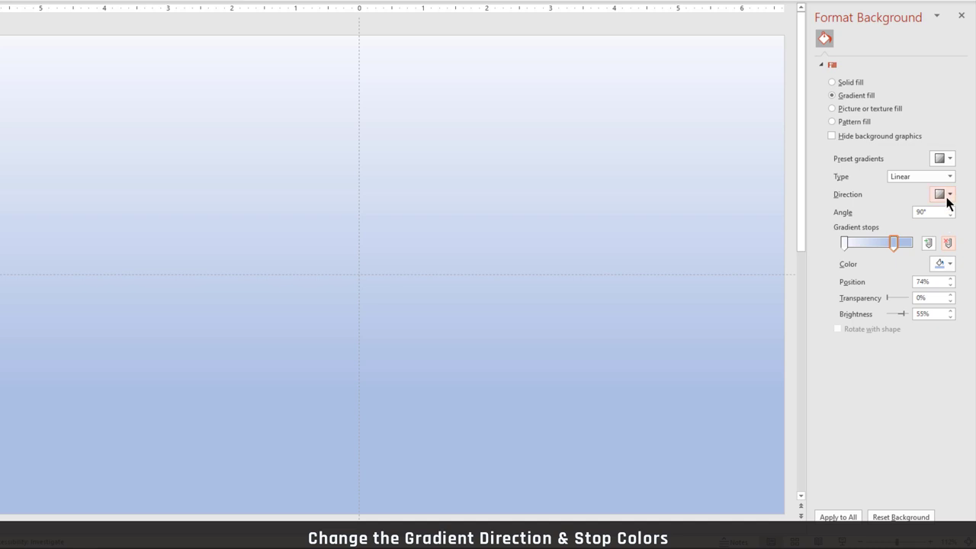
left_click(947, 196)
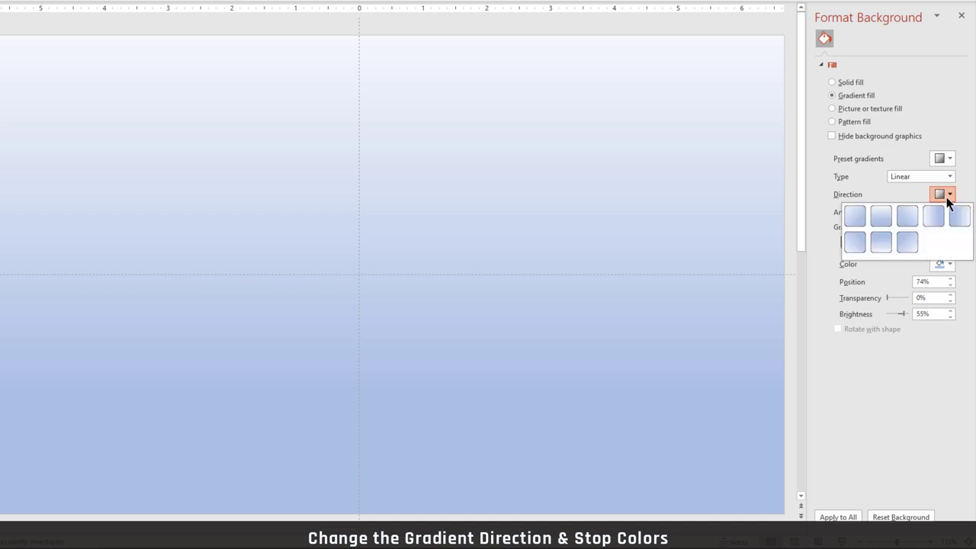
left_click(912, 215)
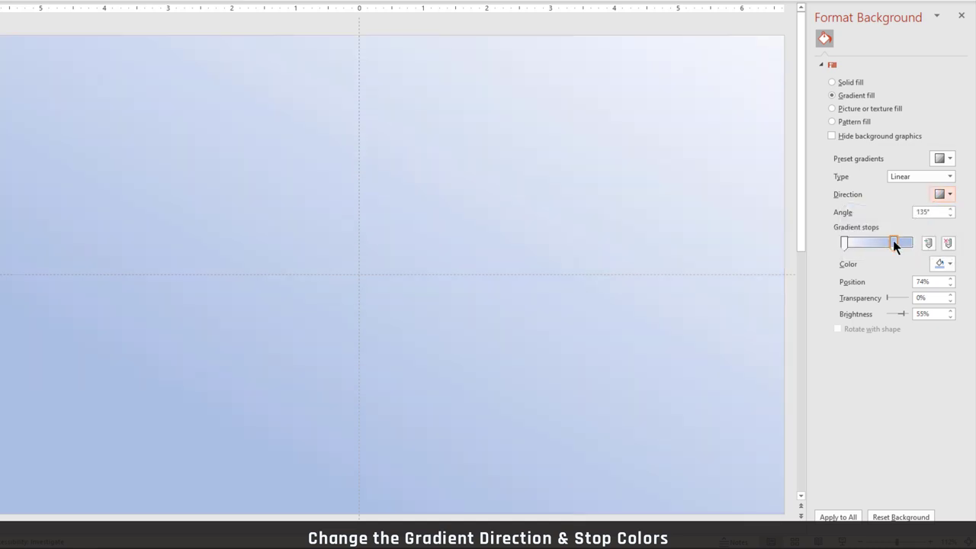
Colour the gradient stops dark grey on the left and black on the right
left_click_drag(893, 241, 907, 241)
left_click(940, 264)
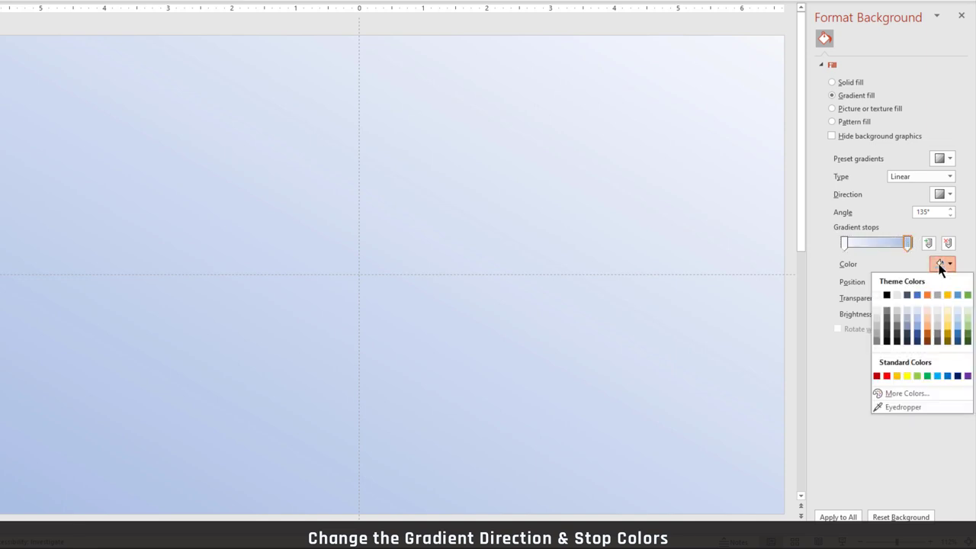
left_click(887, 295)
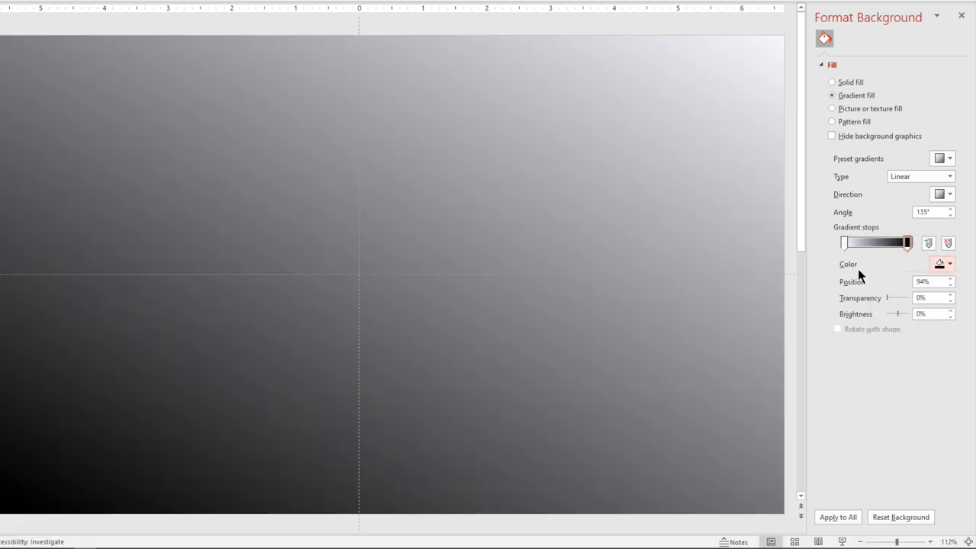
left_click(846, 245)
left_click(948, 264)
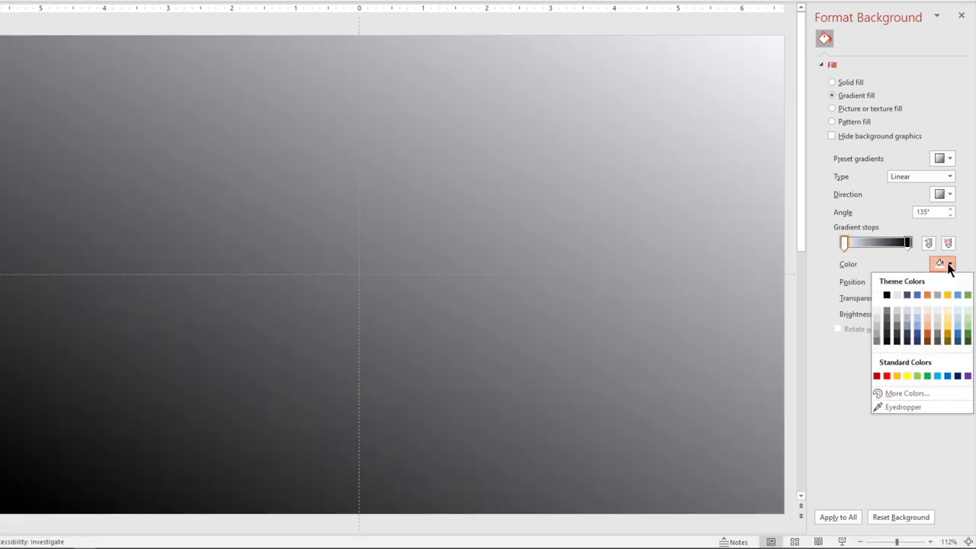
left_click(885, 309)
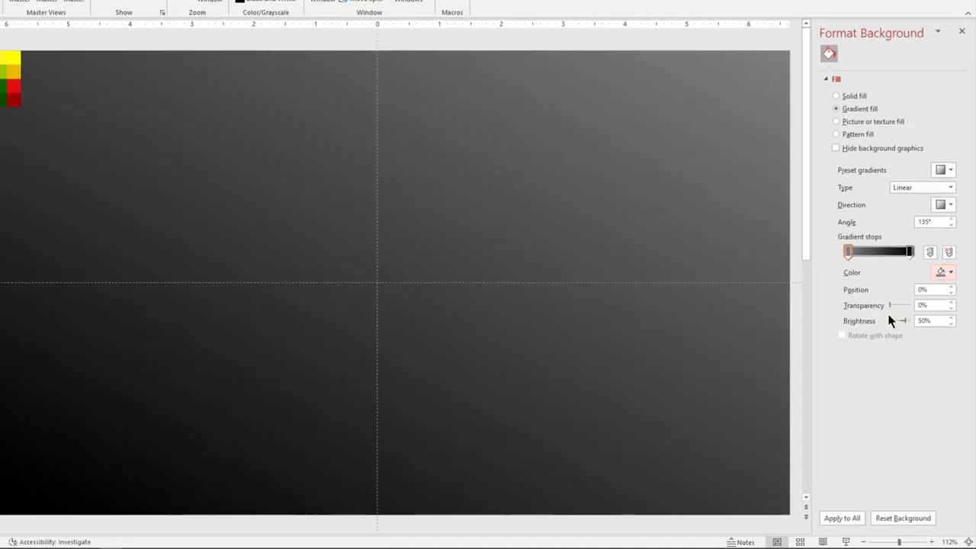
left_click(920, 295)
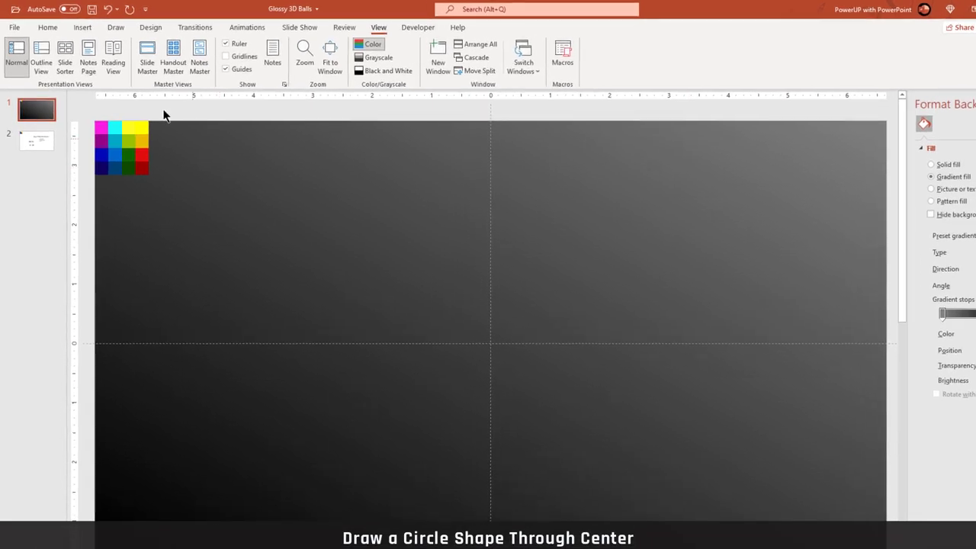
Draw a 2.22-inch circle centred on the guide intersection with no outline
left_click(98, 33)
left_click(215, 84)
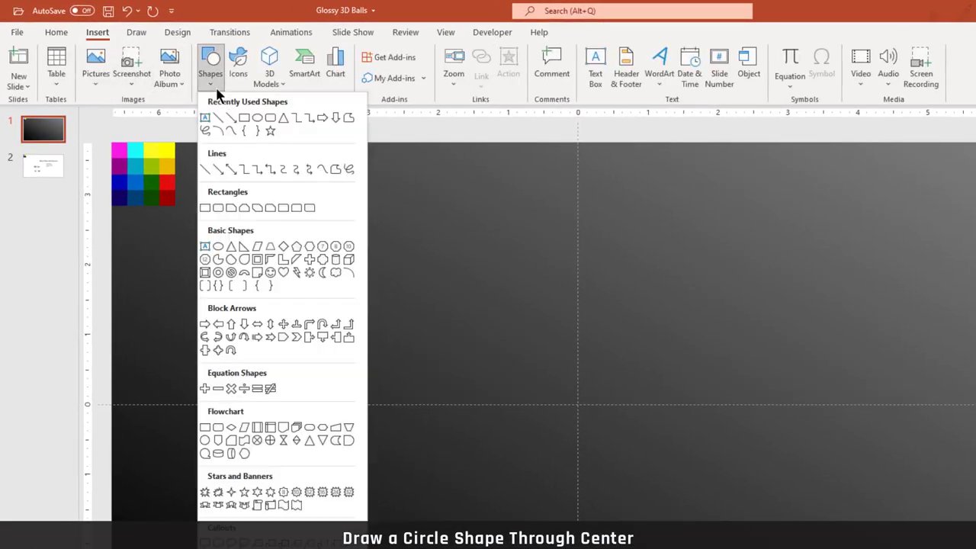
left_click(257, 118)
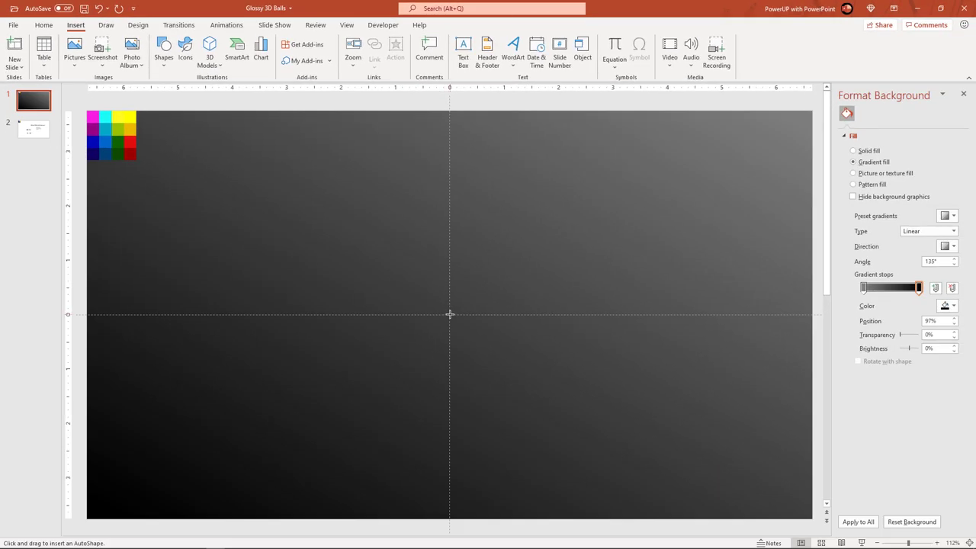
left_click_drag(449, 314, 508, 357)
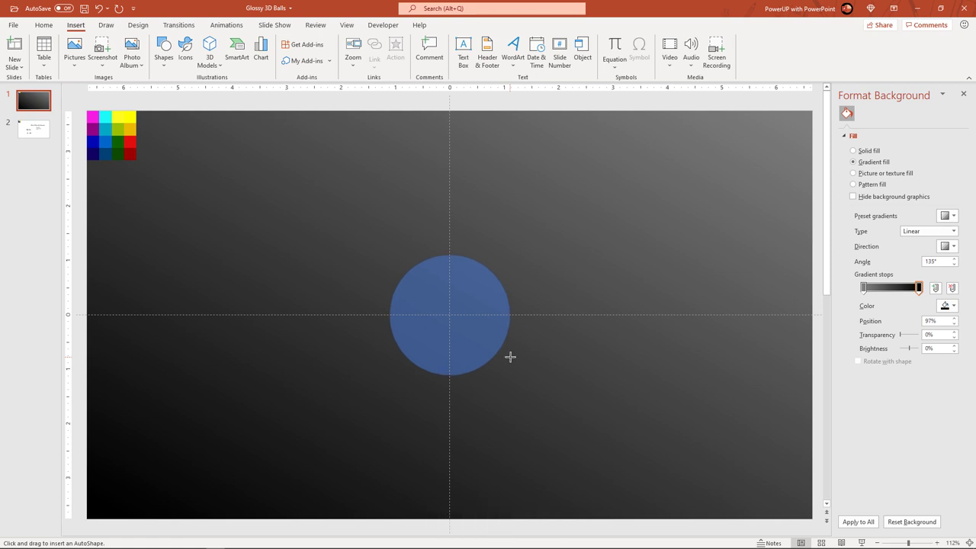
left_click_drag(509, 357, 509, 358)
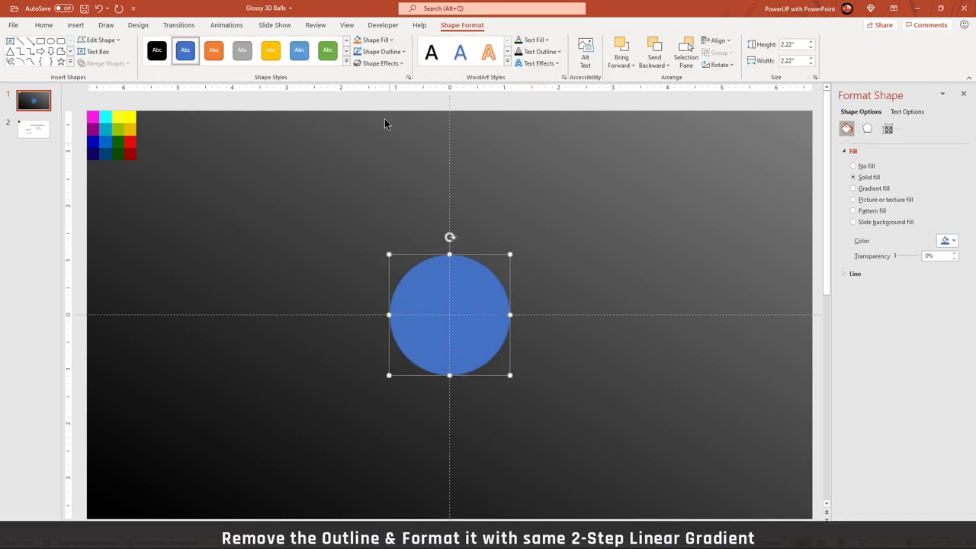
left_click(382, 52)
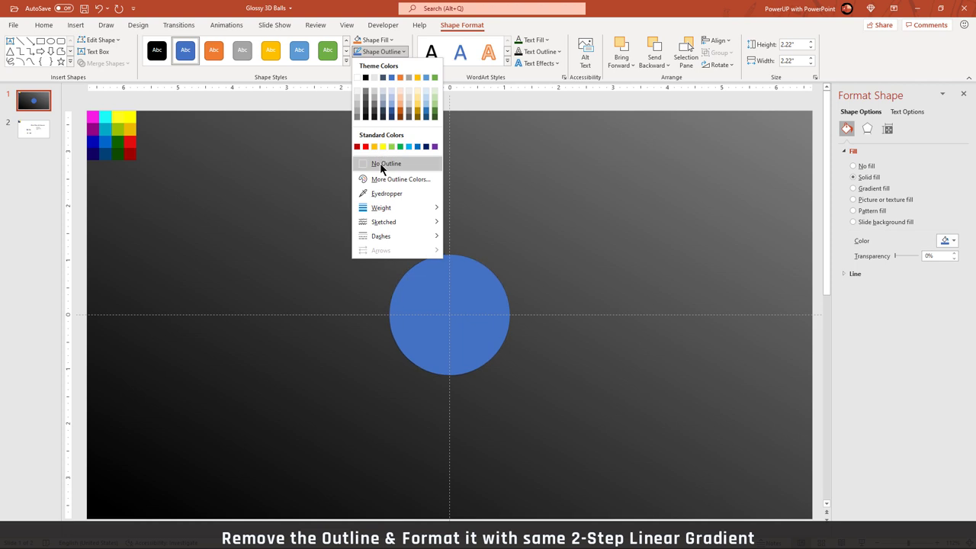
left_click(381, 164)
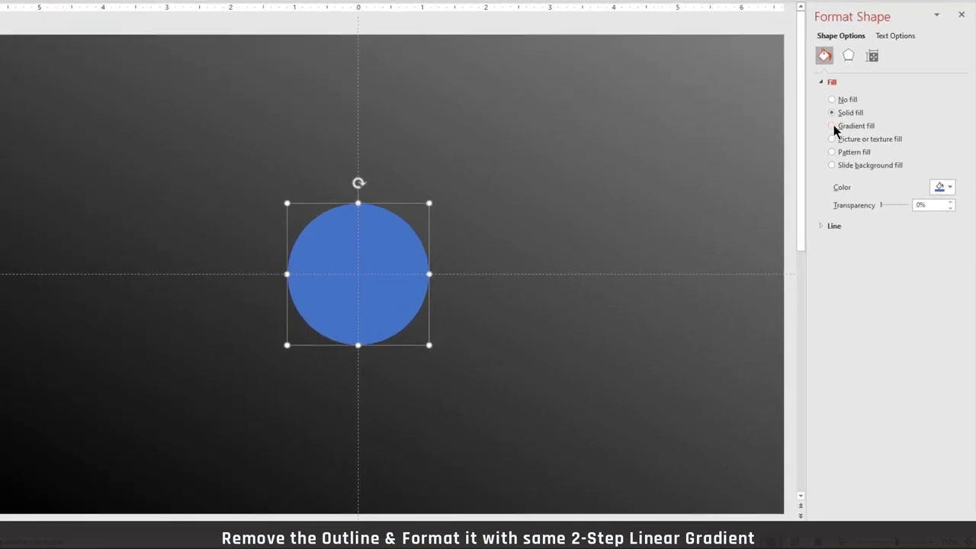
Fill the circle with a magenta-to-blue gradient sampled from the swatch grid, right stop at 92%
left_click(832, 125)
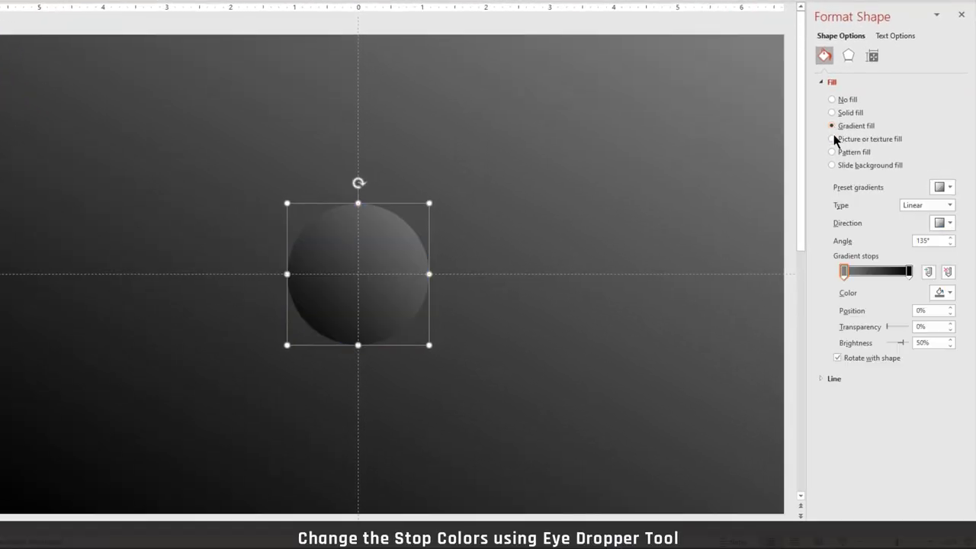
left_click(938, 296)
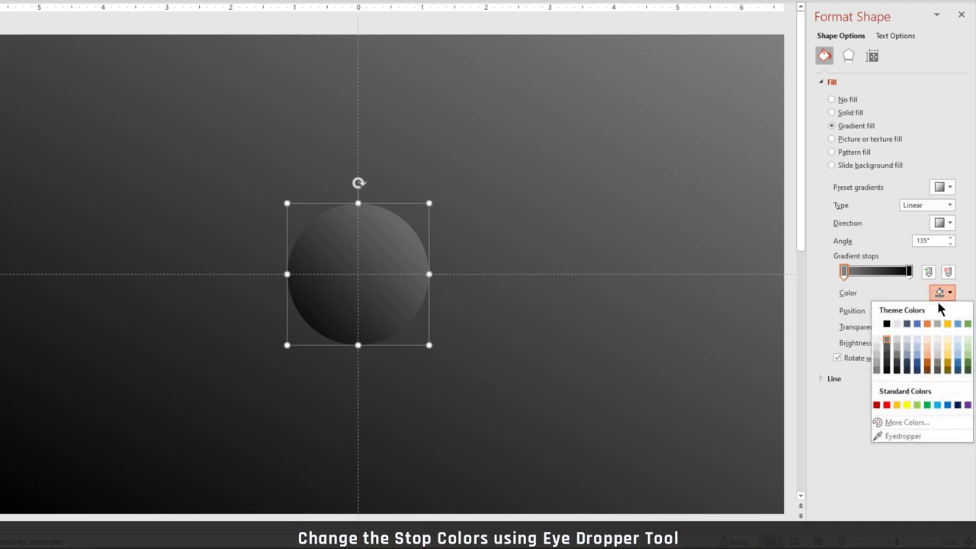
left_click(885, 434)
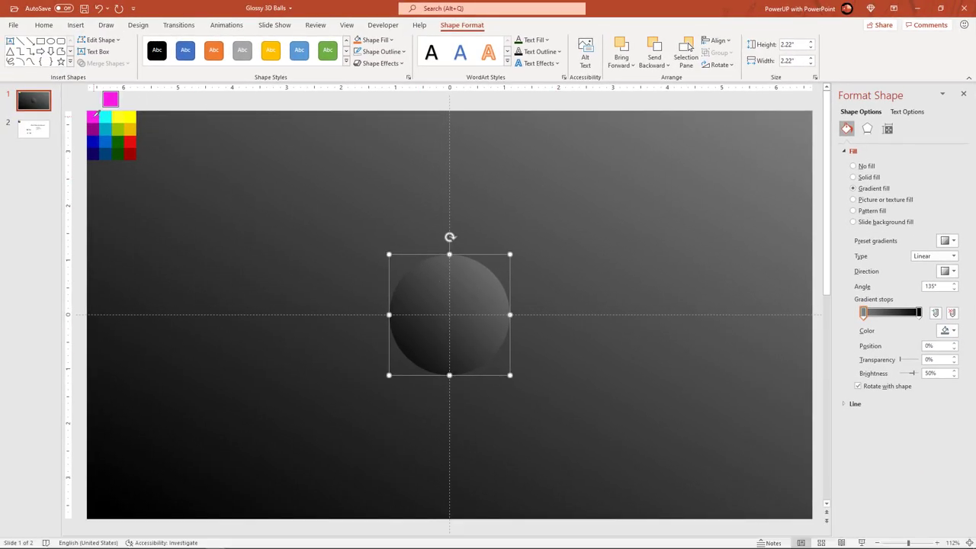
left_click(95, 114)
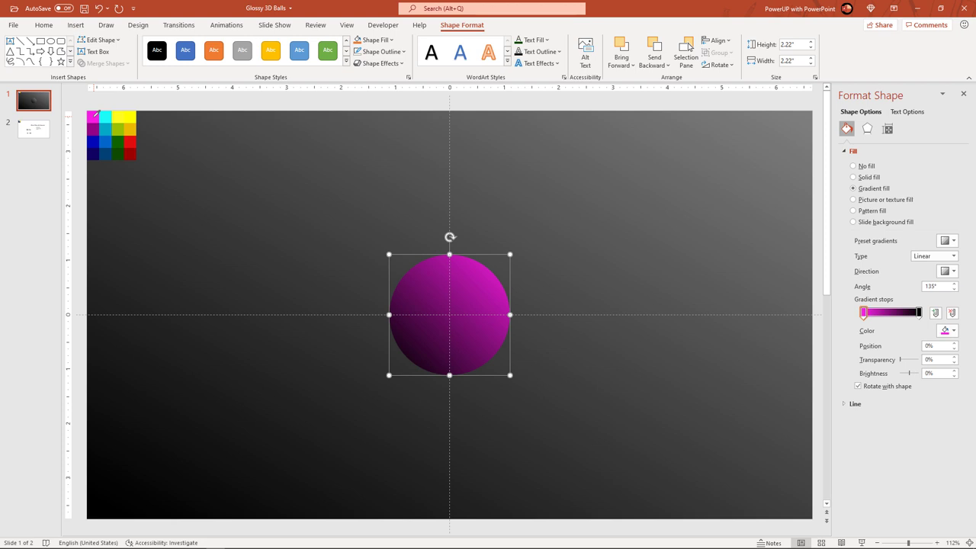
left_click(918, 314)
left_click(949, 330)
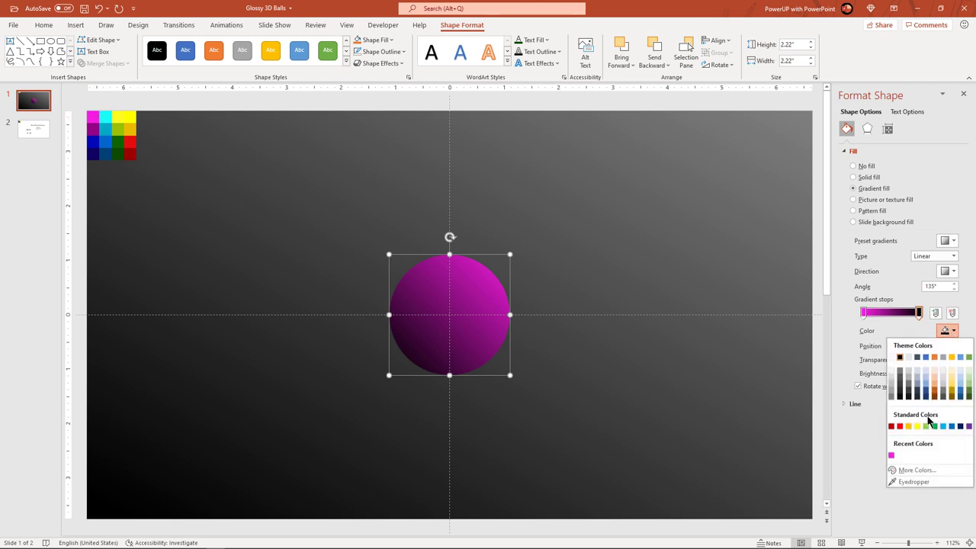
left_click(909, 481)
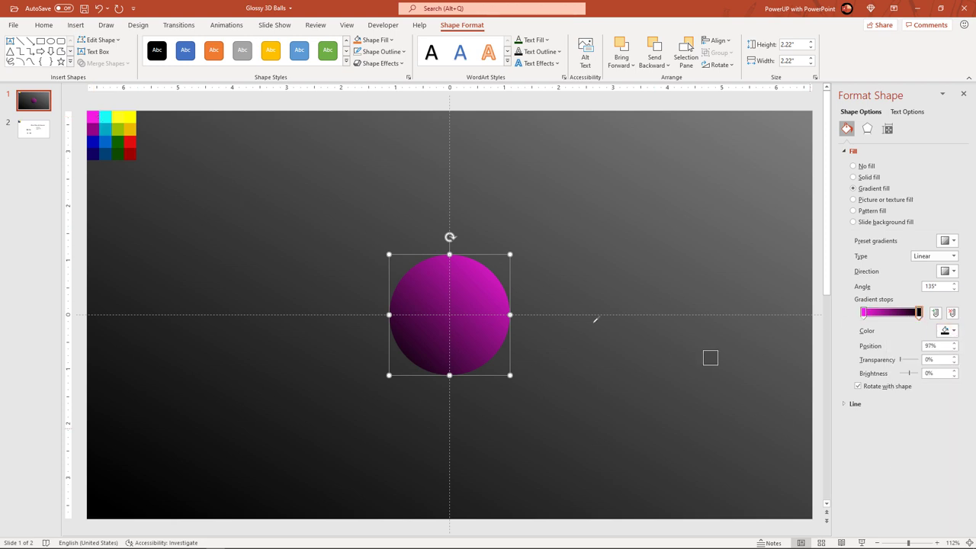
left_click(93, 141)
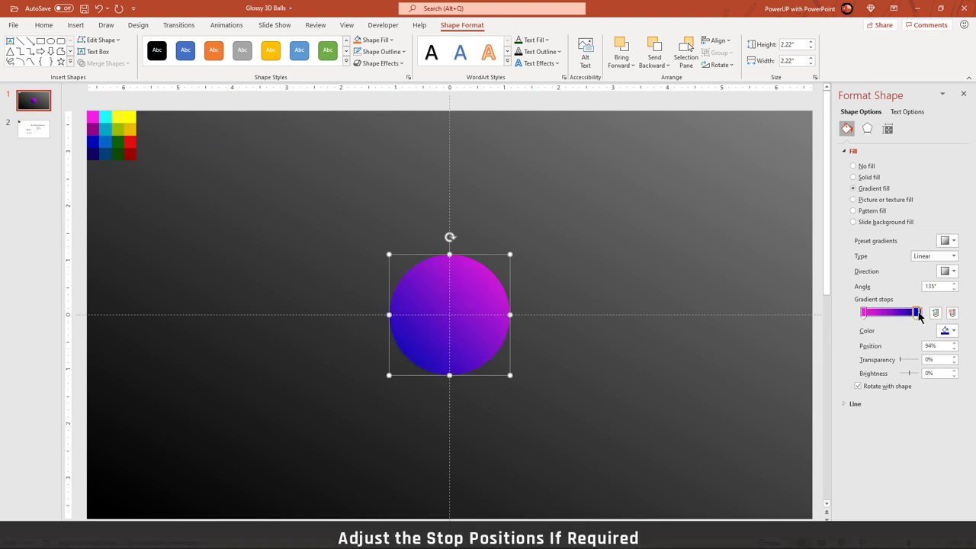
left_click_drag(918, 315, 869, 317)
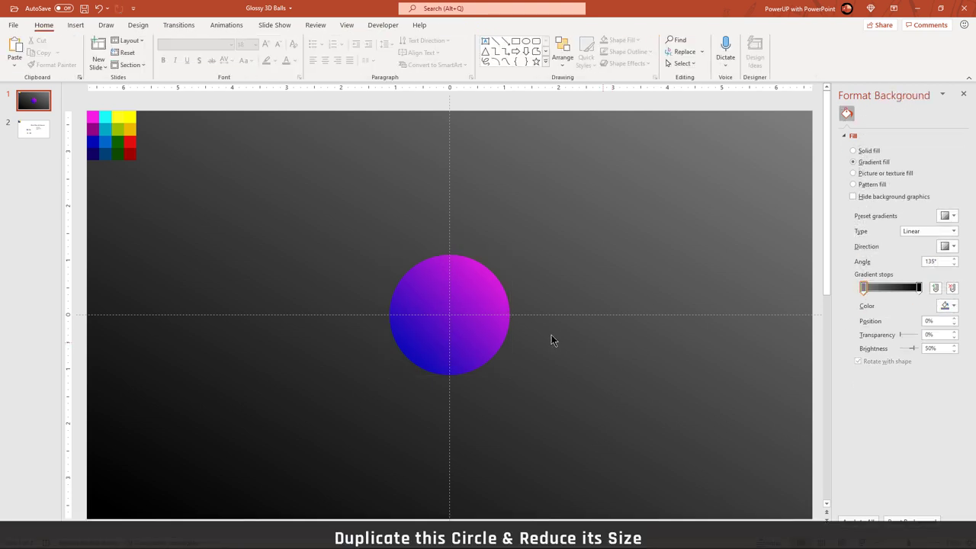
Duplicate the gradient circle and shrink the copy to 1.73 inches, centred over the original
left_click(472, 320)
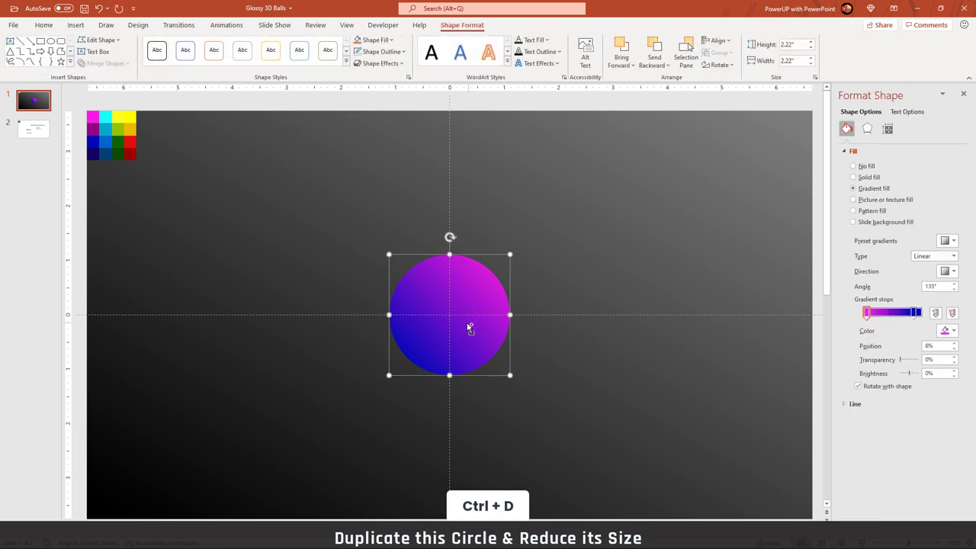
key("ctrl+d")
left_click_drag(458, 326, 629, 333)
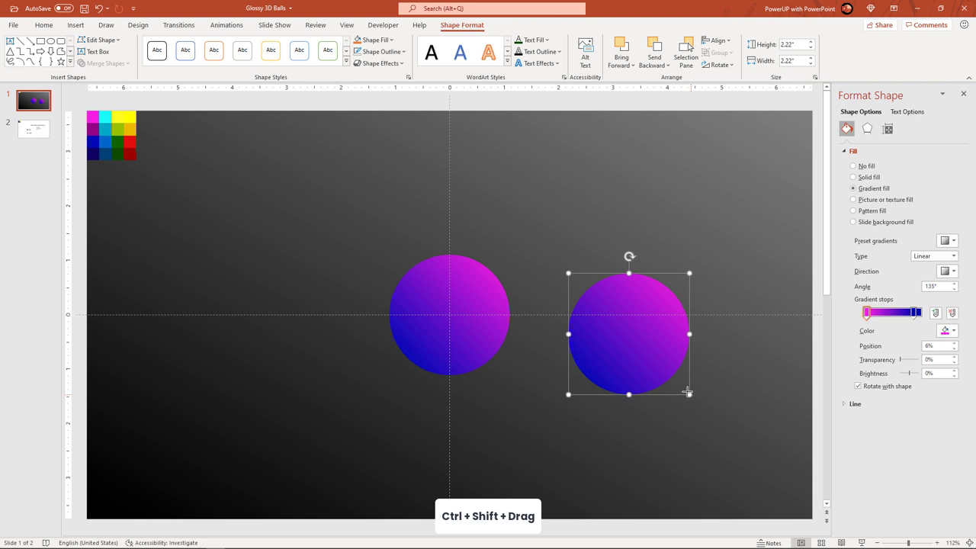
left_click_drag(687, 391, 479, 335)
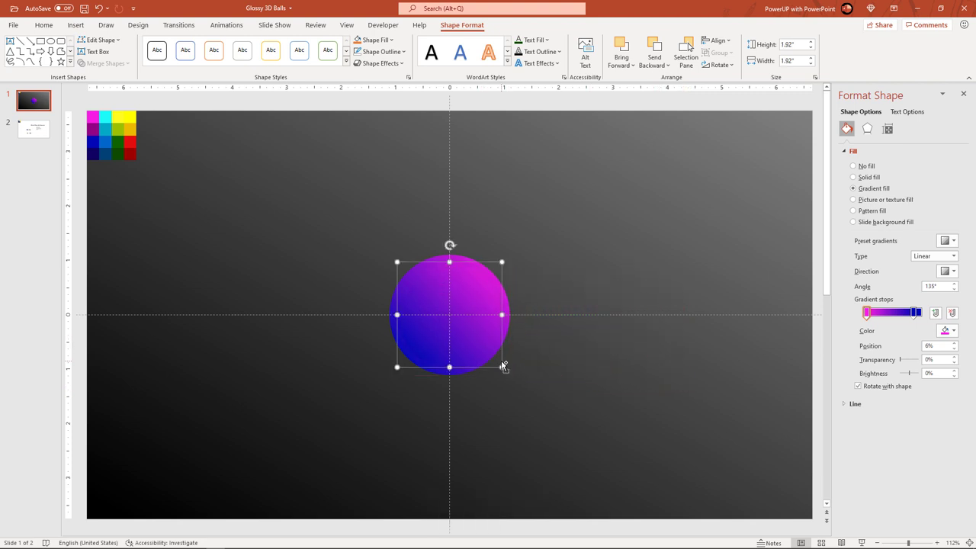
left_click_drag(503, 366, 496, 361)
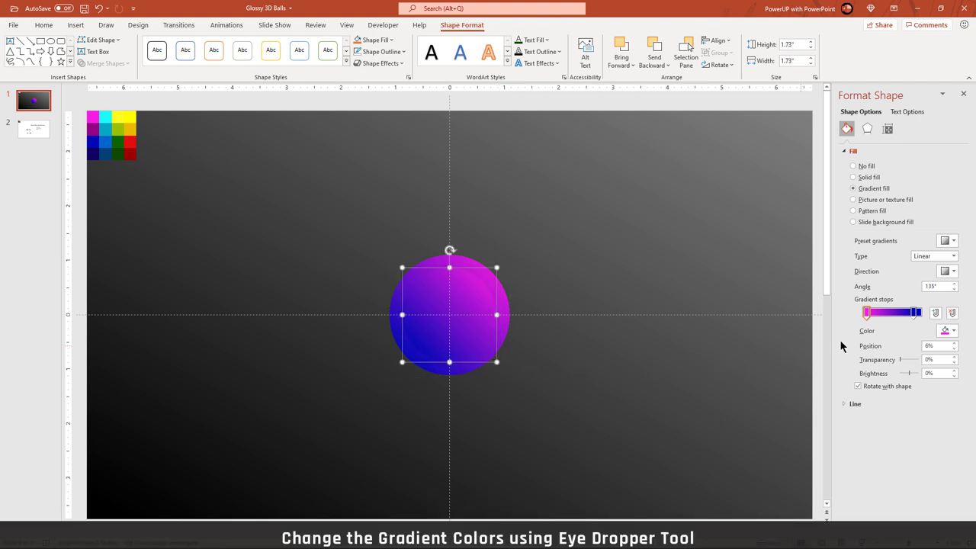
Recolour the copy's 6% and 87% stops with darker purple and dark navy from the swatches
left_click(951, 330)
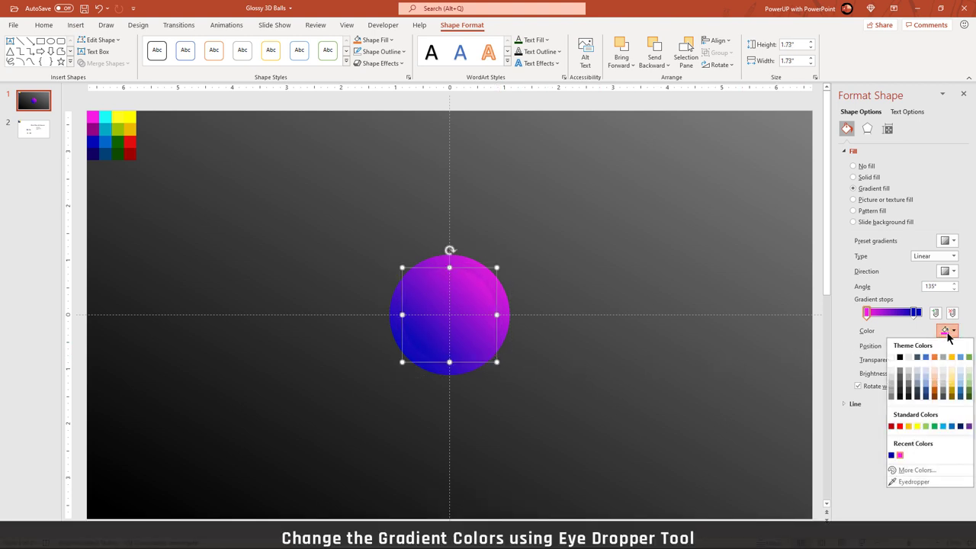
left_click(901, 482)
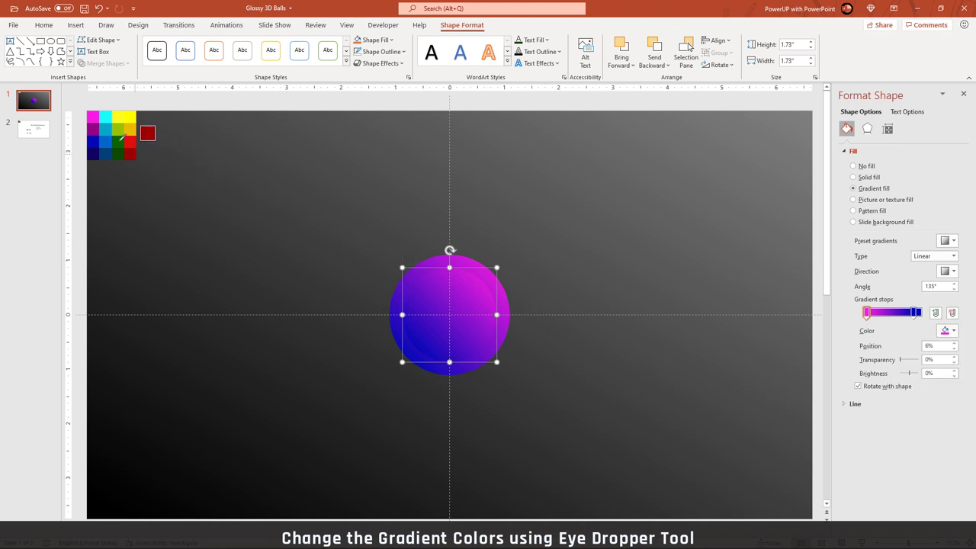
left_click(98, 128)
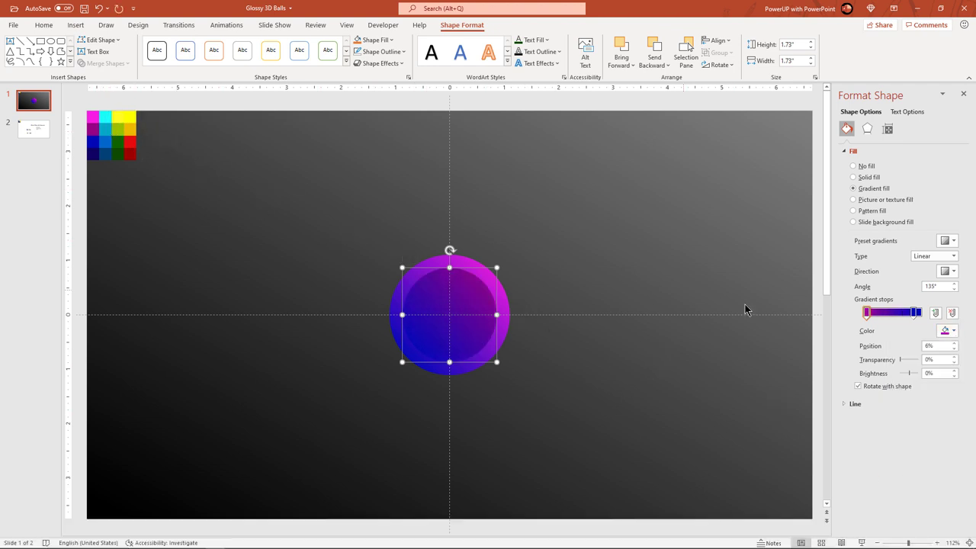
left_click(912, 313)
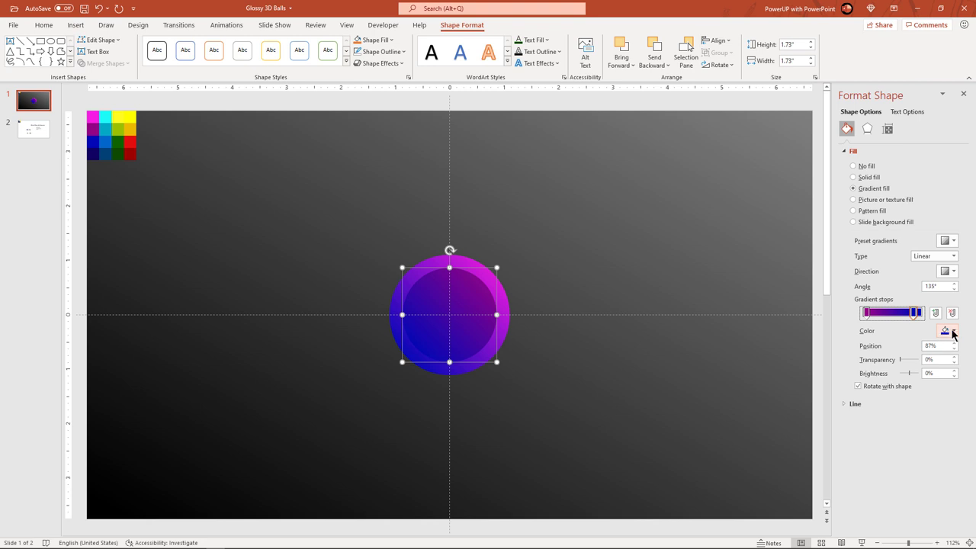
left_click(952, 332)
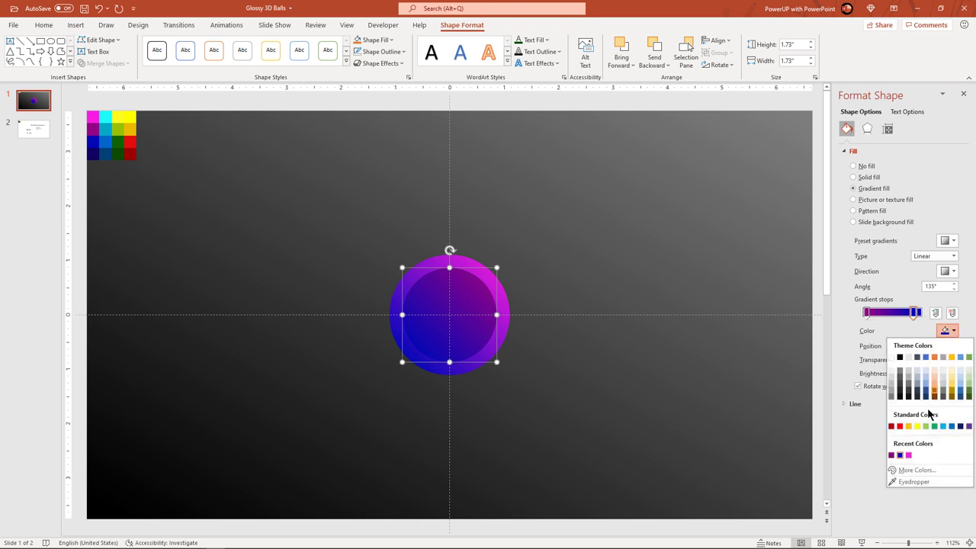
left_click(902, 482)
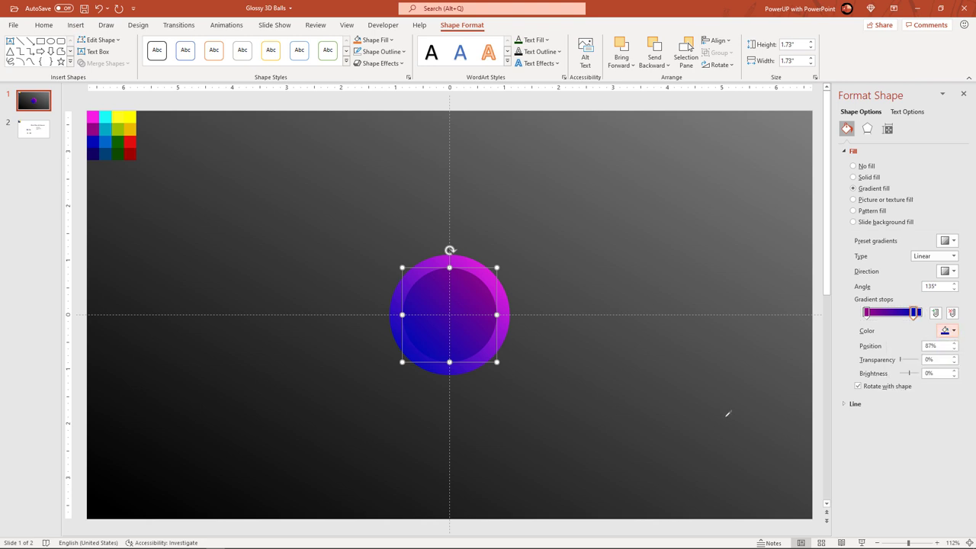
left_click(95, 149)
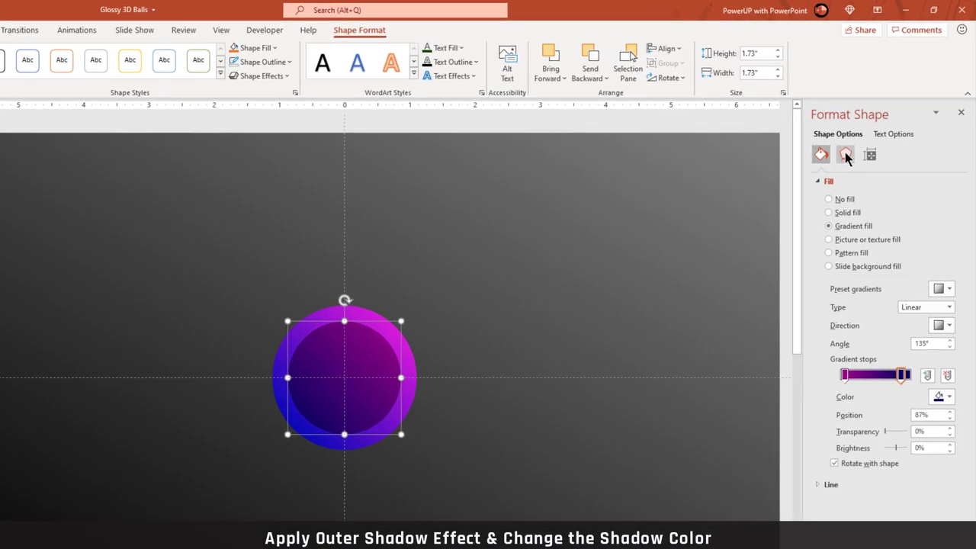
Apply a centred outer shadow preset to the inner circle
left_click(867, 129)
left_click(845, 185)
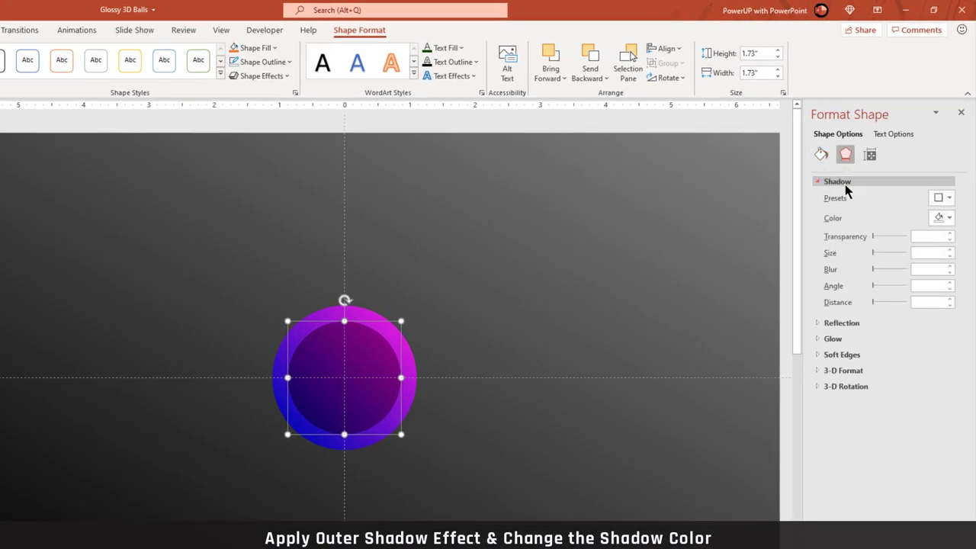
left_click(944, 197)
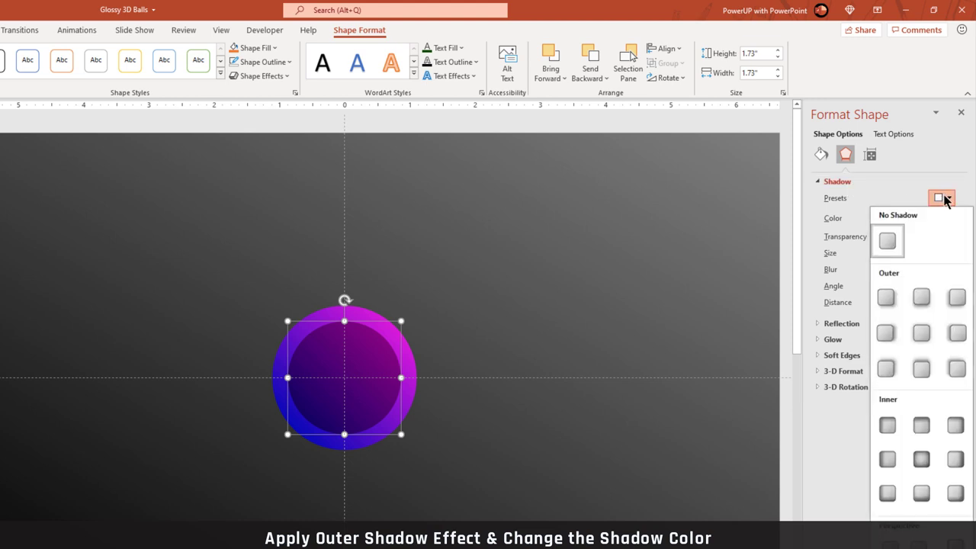
left_click(921, 333)
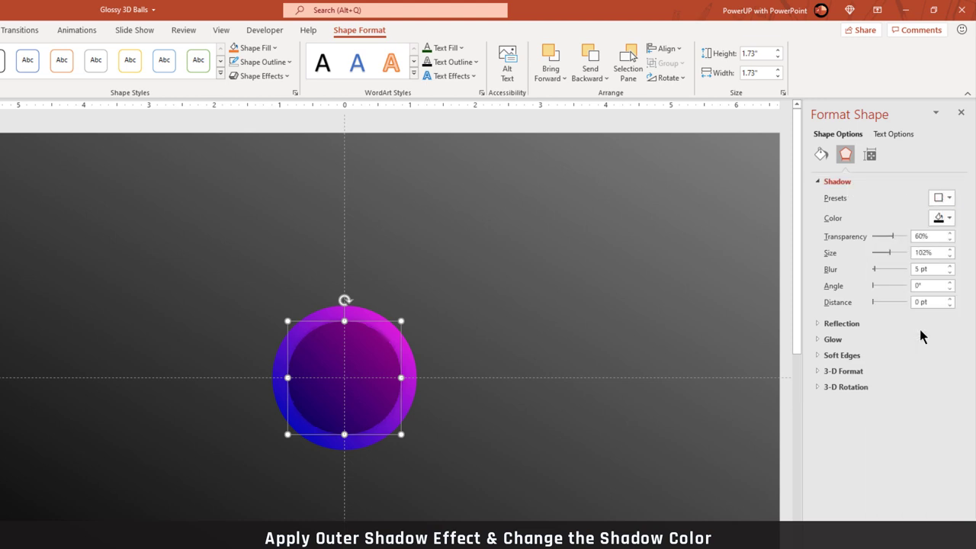
Make the shadow dark blue with 40% transparency and a 19 pt blur, then review it
left_click(945, 219)
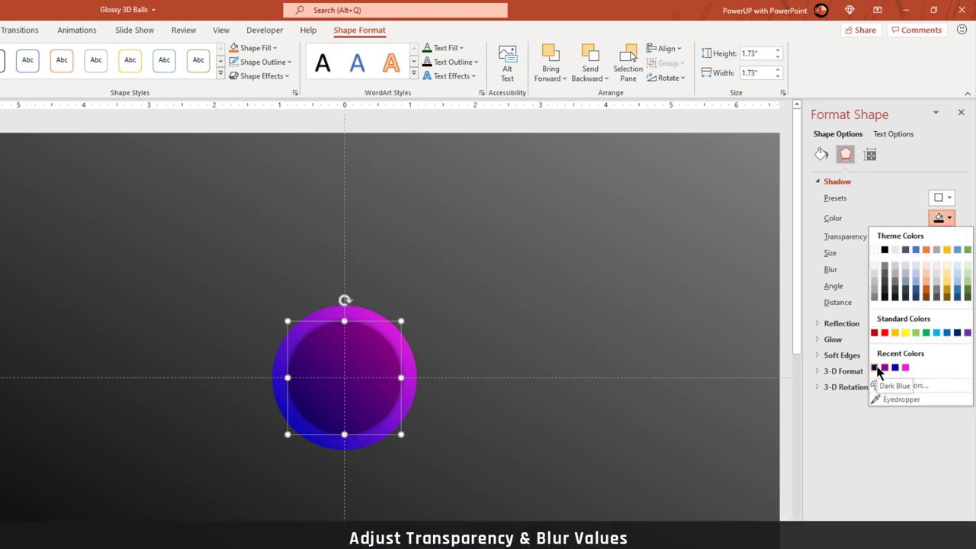
left_click(876, 367)
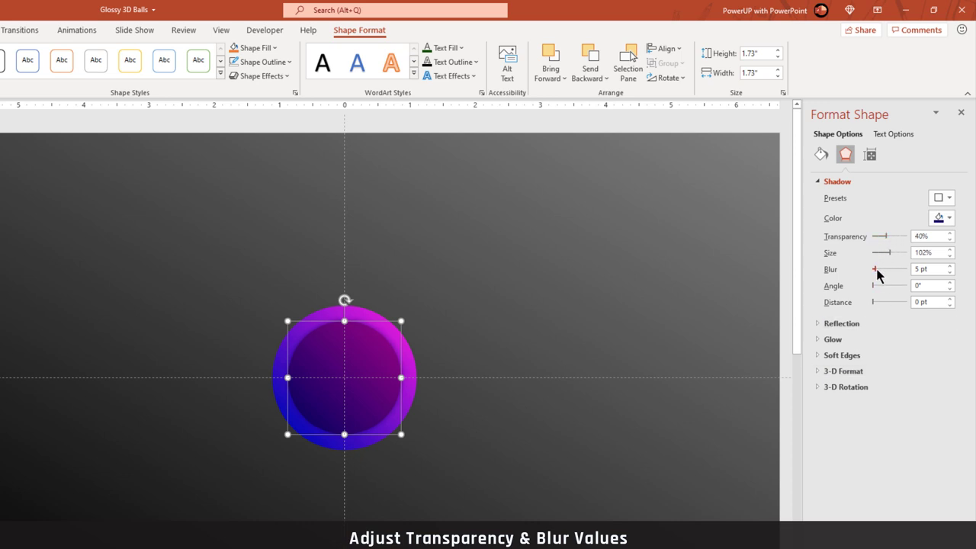
left_click_drag(879, 270, 880, 270)
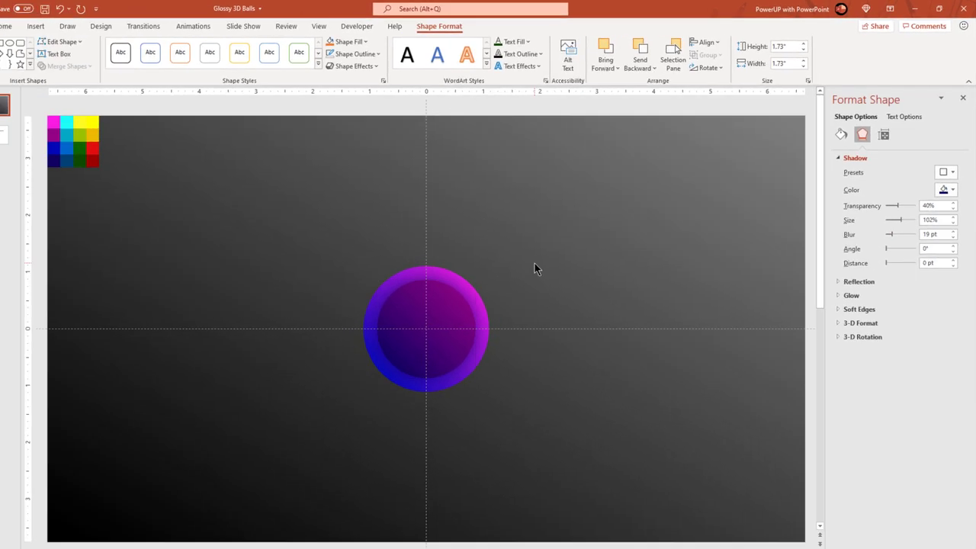
left_click(549, 255)
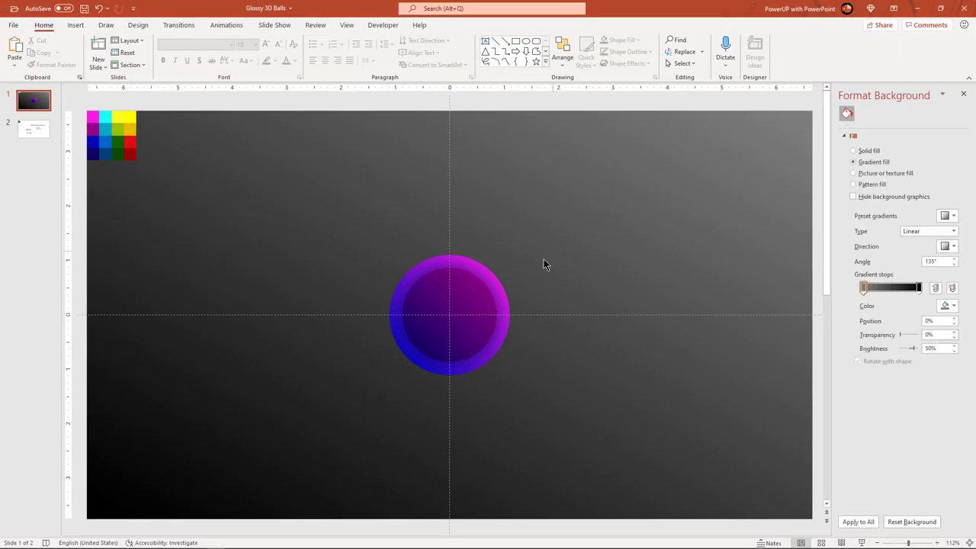
left_click(463, 308)
scroll(466, 311, "up", 2)
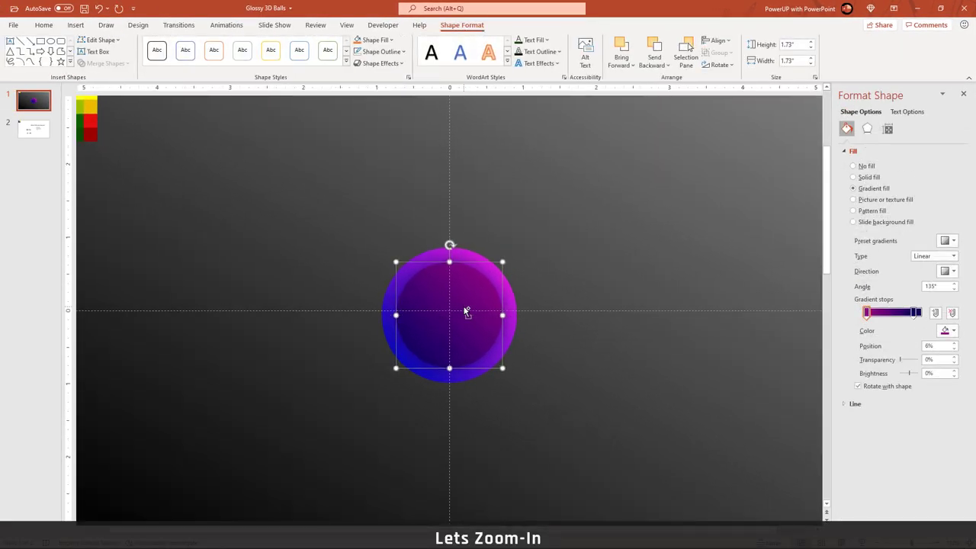
scroll(467, 311, "up", 2)
scroll(467, 311, "up", 3)
left_click(579, 272)
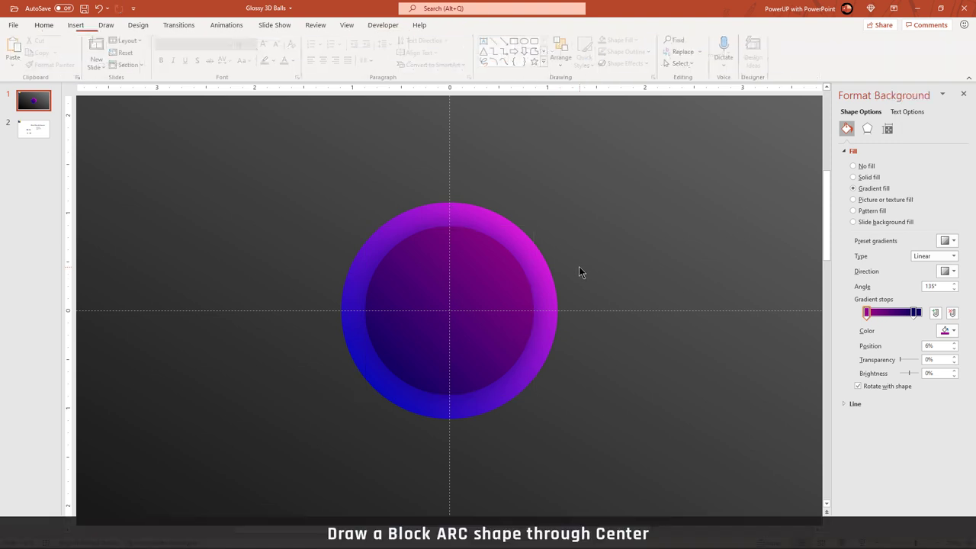
Draw a block arc out from the circle's centre, with no outline and a white fill
left_click(88, 32)
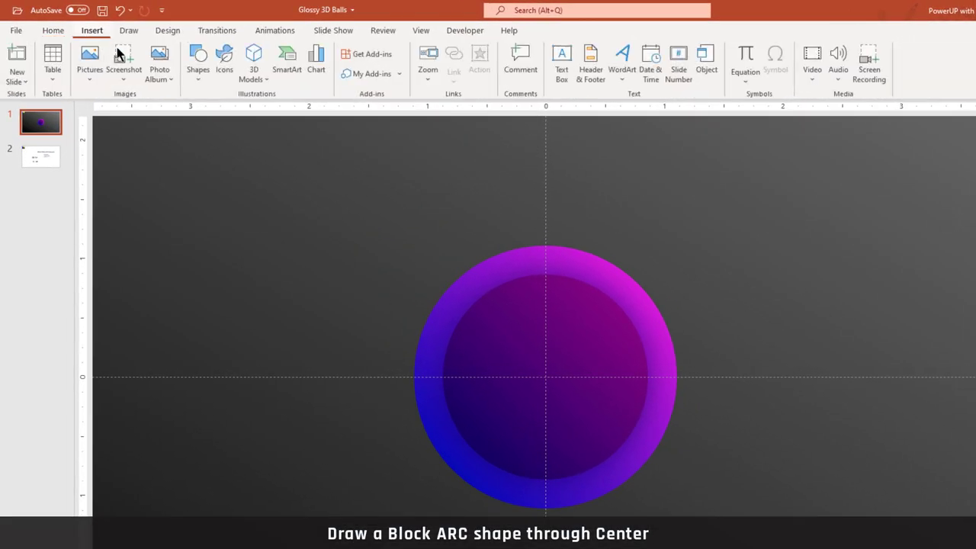
left_click(196, 76)
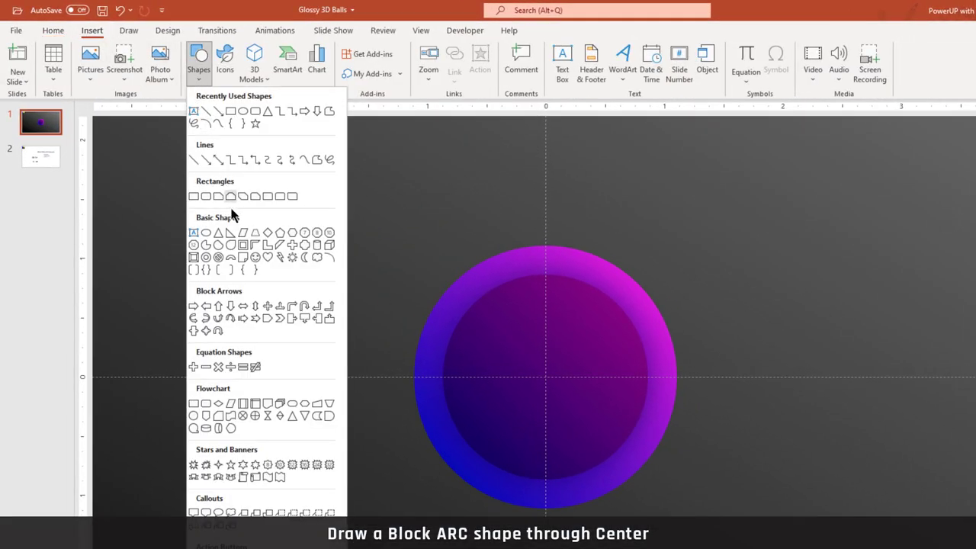
left_click(233, 261)
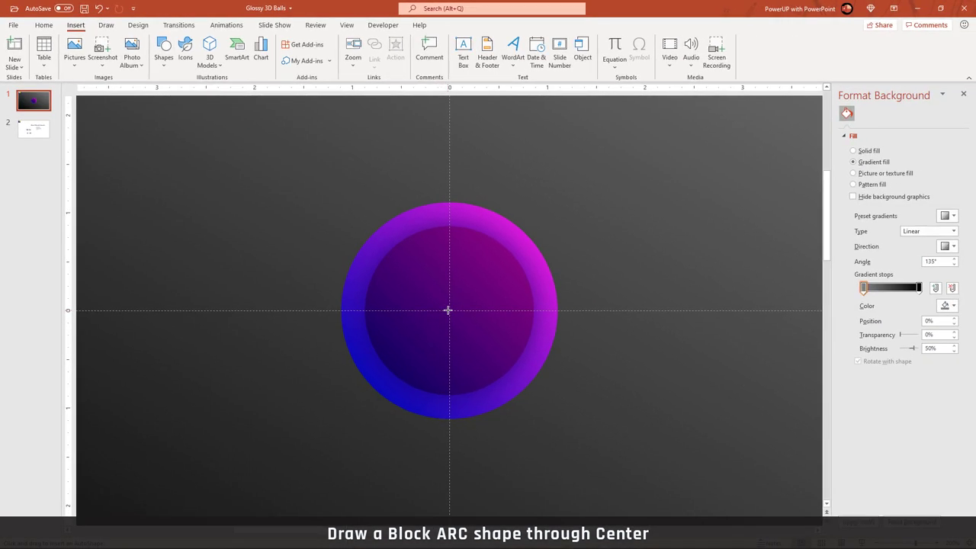
left_click_drag(460, 312, 555, 368)
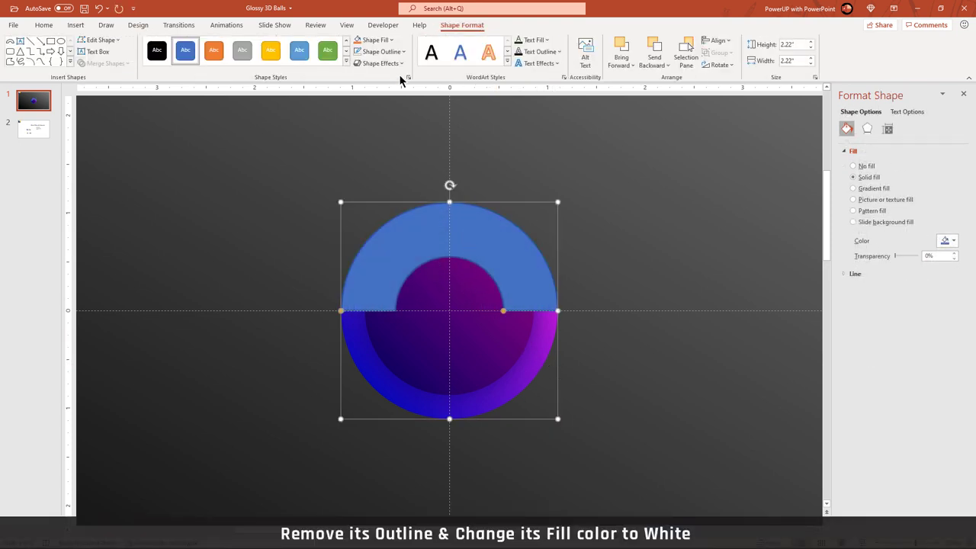
left_click(385, 52)
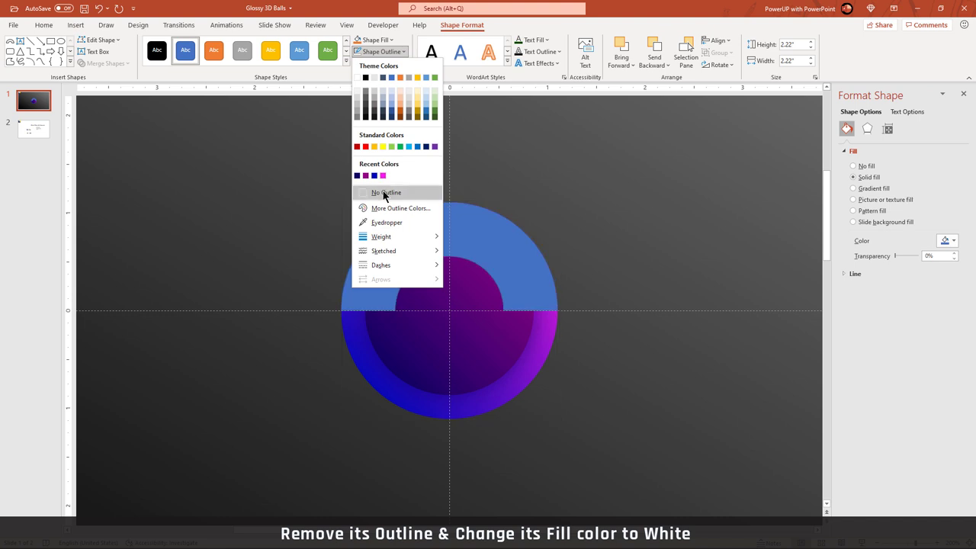
left_click(384, 192)
left_click(384, 42)
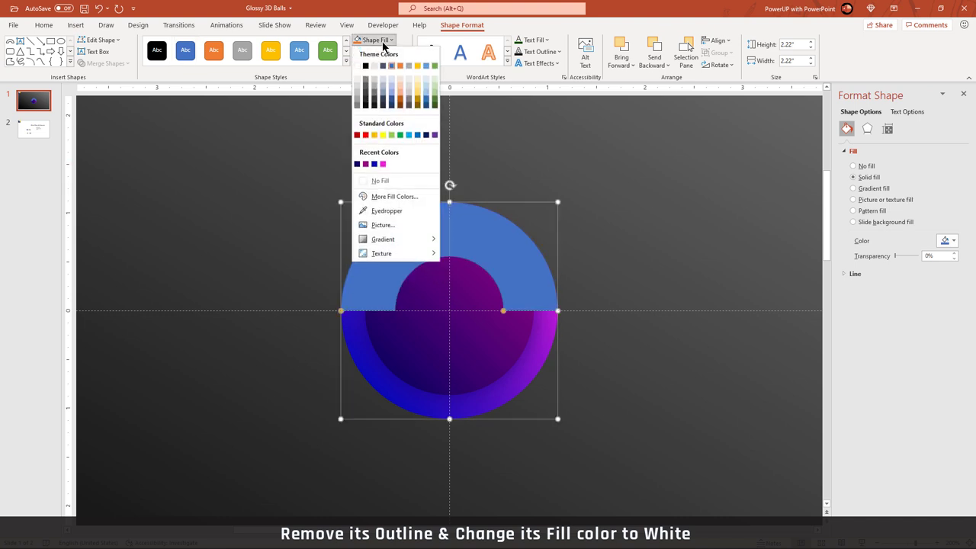
left_click(364, 67)
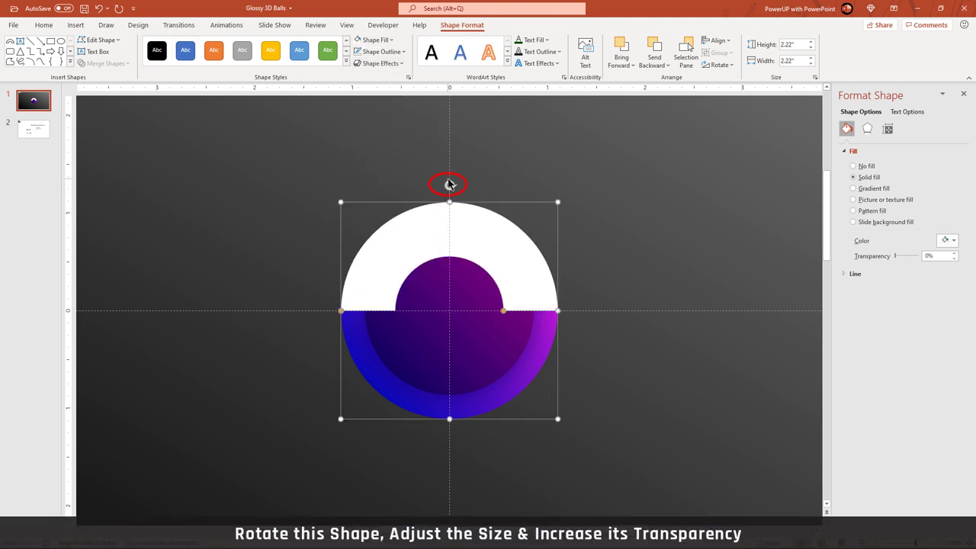
Rotate the white arc 90° clockwise, shorten it to the upper-right edge, and set 90% transparency
left_click_drag(449, 183, 566, 314)
left_click(453, 364)
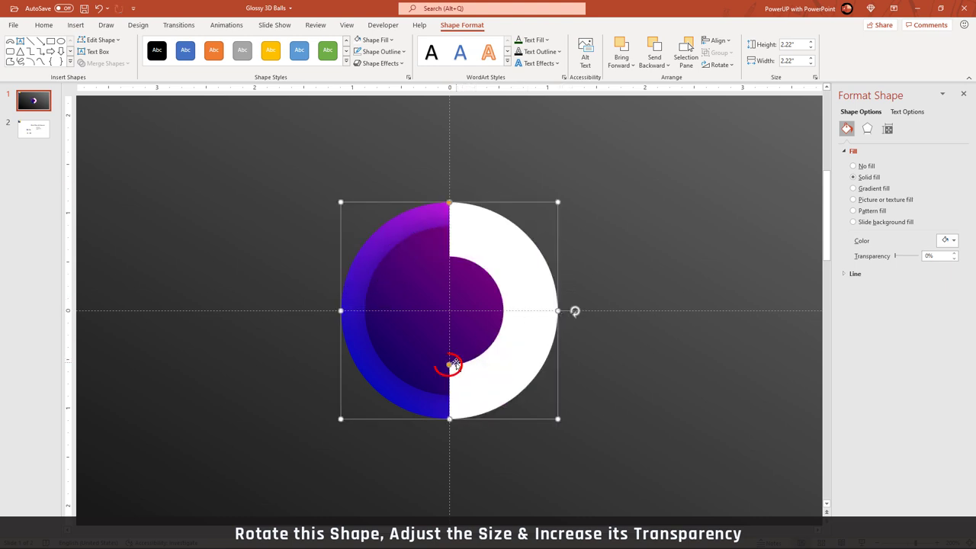
left_click_drag(451, 366, 488, 350)
left_click(450, 203)
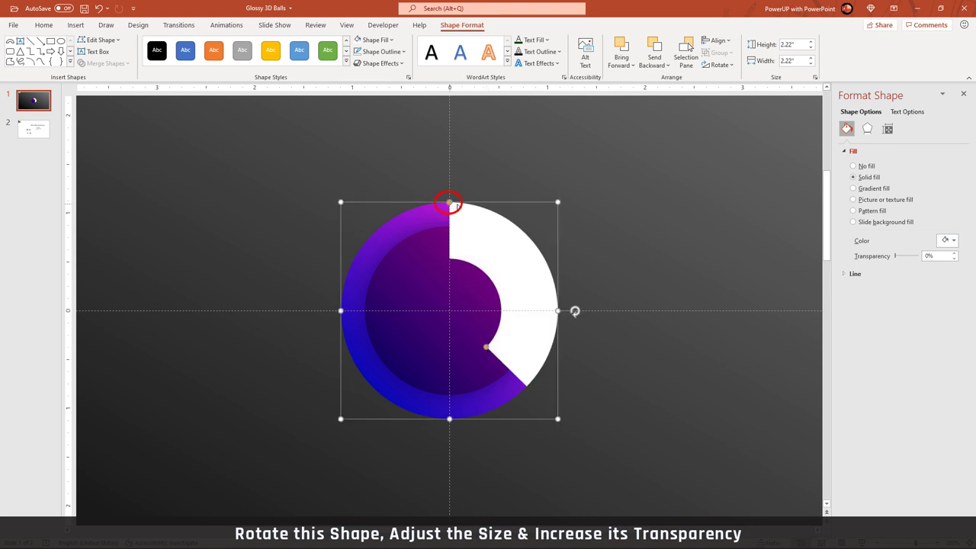
mouse_move(450, 203)
left_mouse_down()
mouse_move(509, 242)
mouse_move(522, 234)
left_mouse_up()
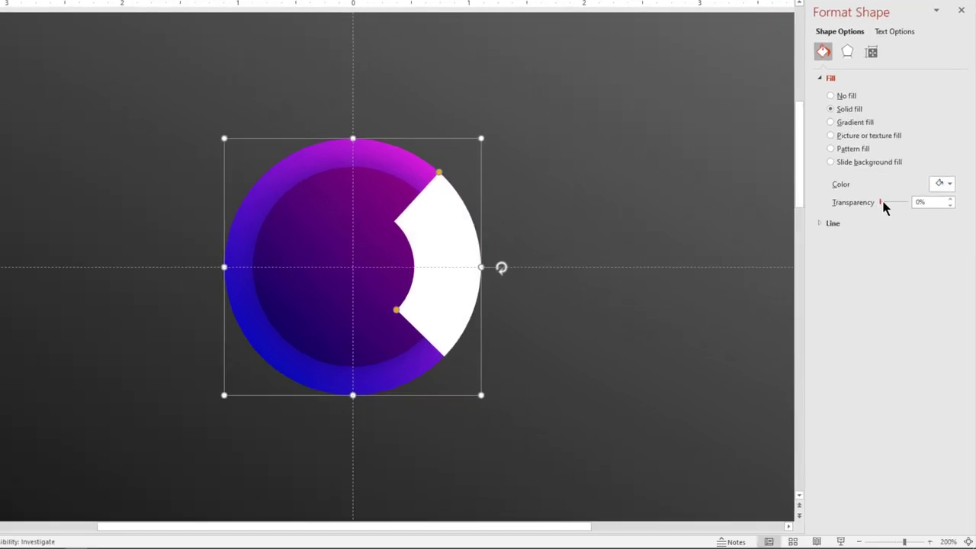
left_click_drag(882, 203, 905, 203)
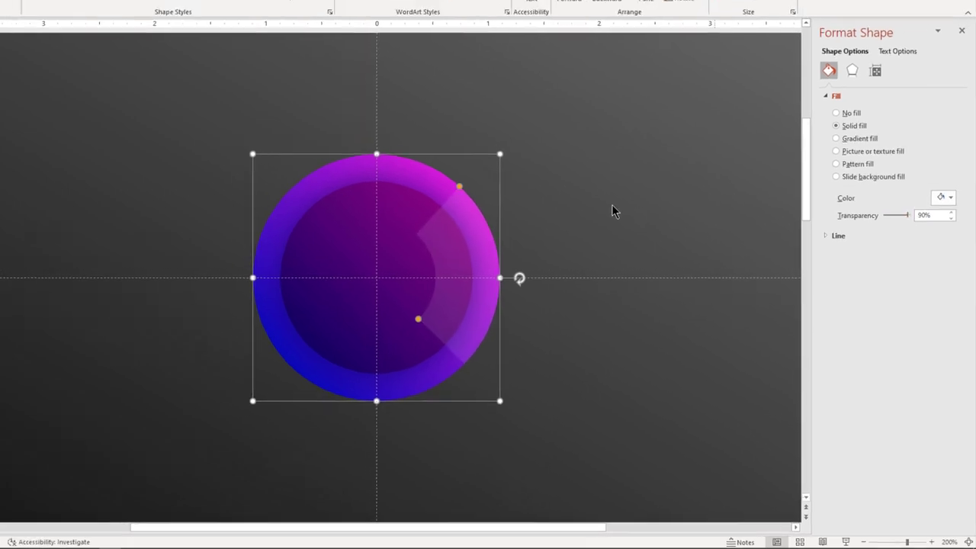
left_click(650, 244)
Duplicate the faint arc, flip the copy horizontally, and place it on the circle's left edge
left_click(524, 293)
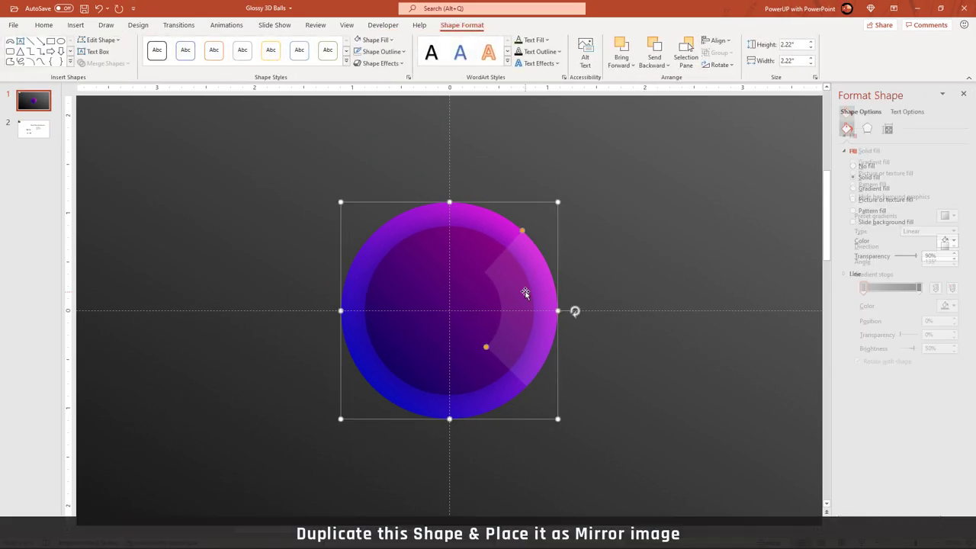
key("ctrl+d")
left_click_drag(541, 296, 609, 280)
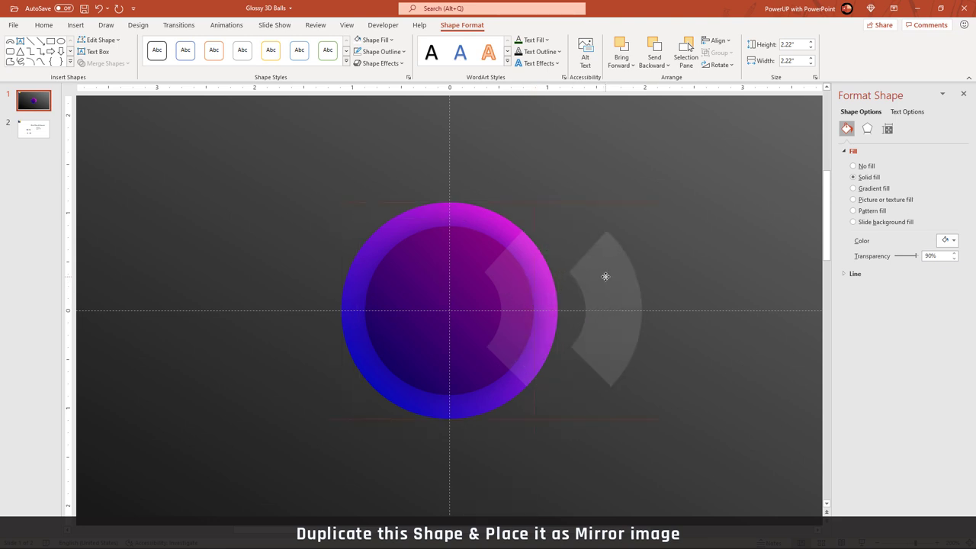
left_click(717, 65)
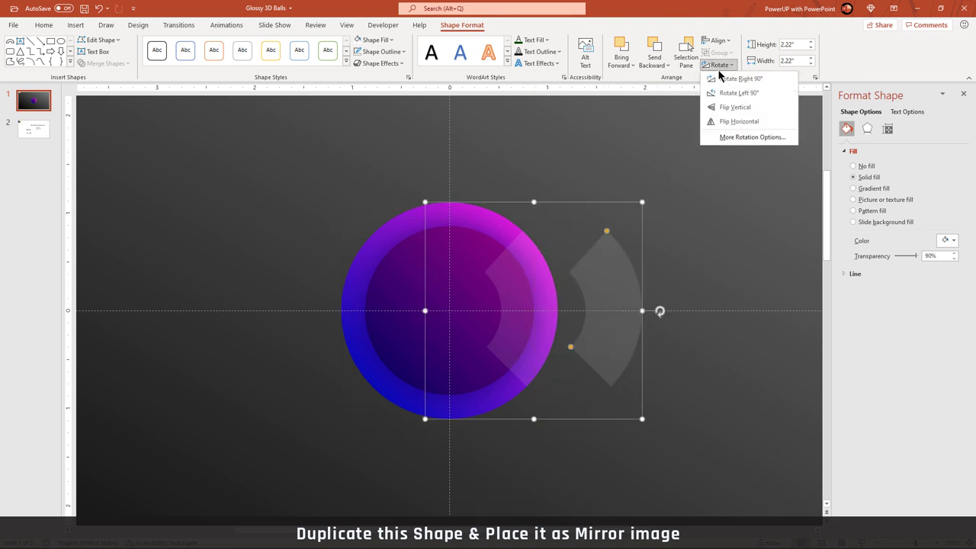
left_click(720, 122)
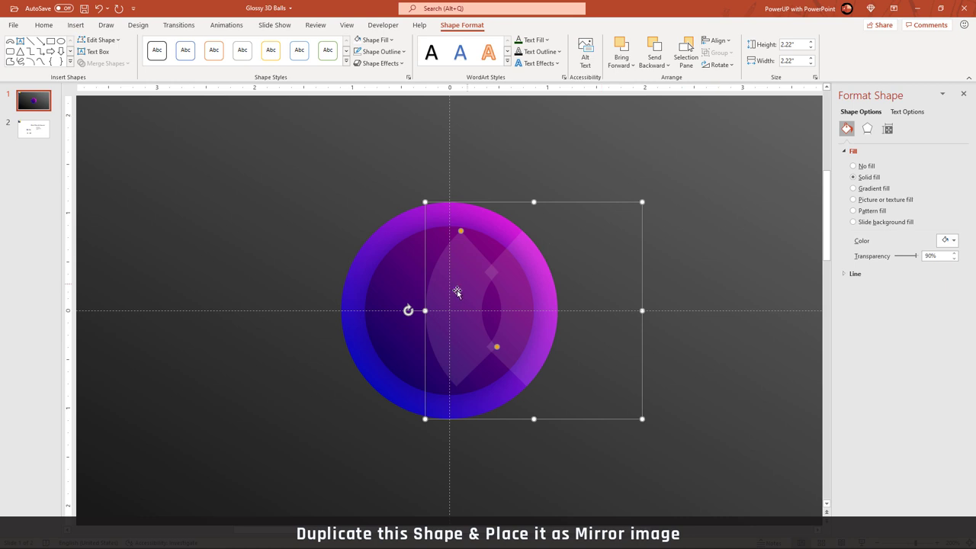
left_click_drag(444, 289, 384, 289)
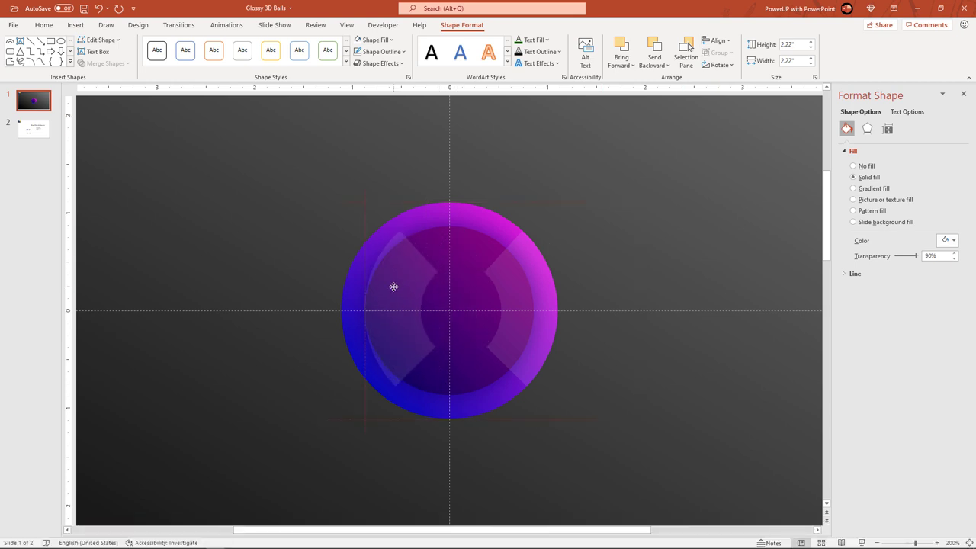
left_click_drag(385, 289, 374, 292)
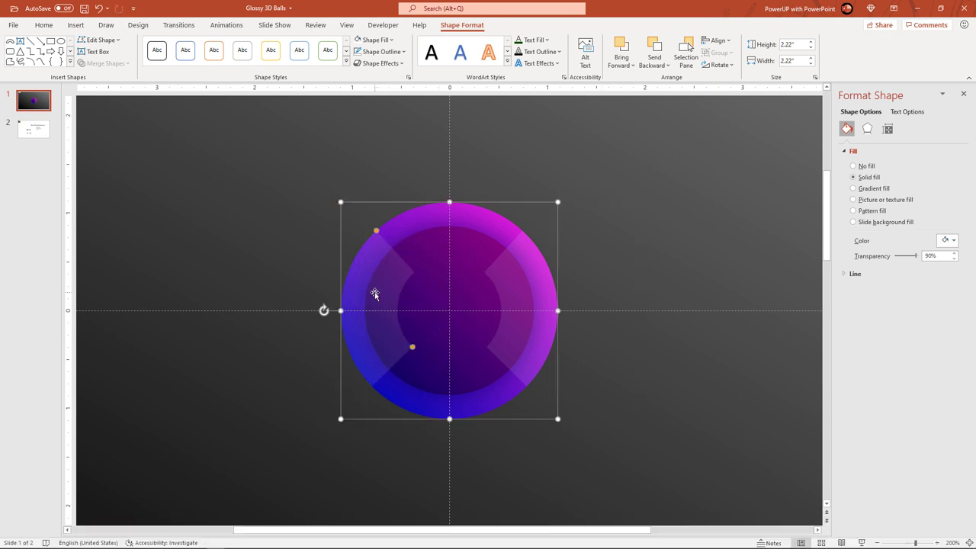
left_click(573, 282)
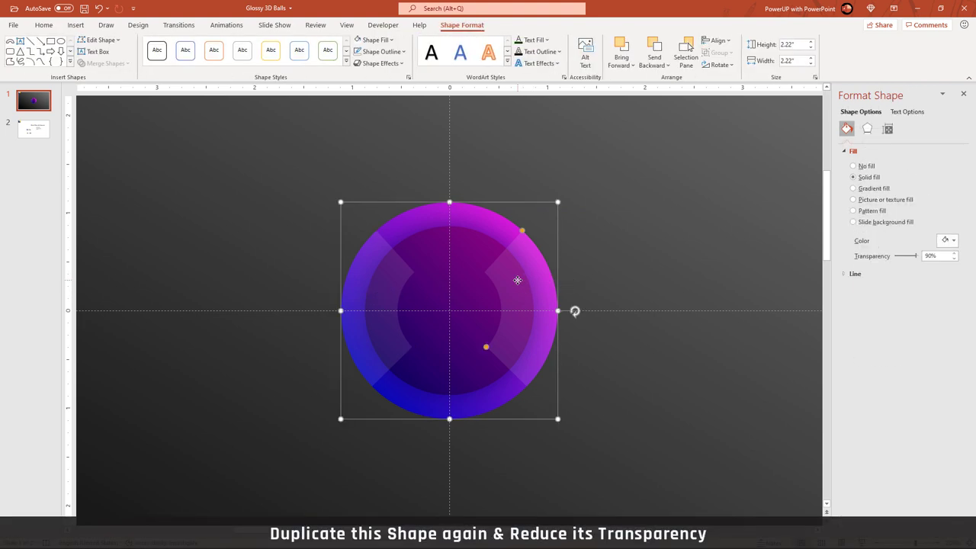
Duplicate the translucent arc and set the copy's transparency to 4%
key("ctrl+d")
left_click_drag(517, 282, 583, 279)
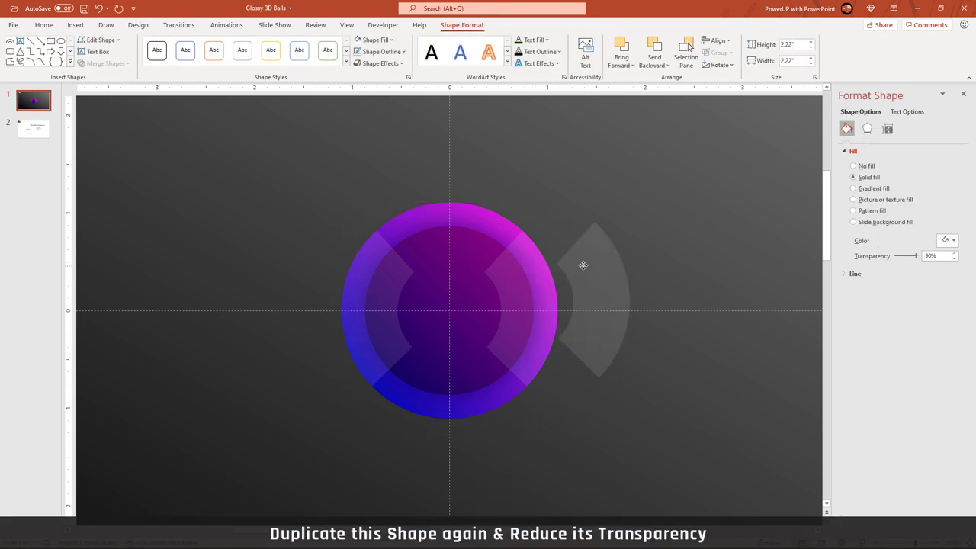
left_click_drag(904, 302, 880, 304)
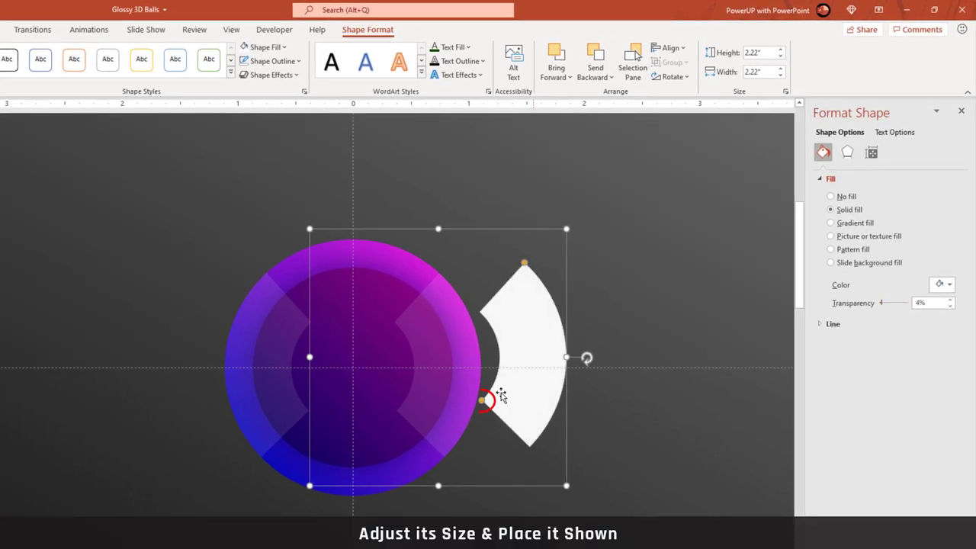
Shorten the white arc and shrink it to 1.84 inches inside the ball's upper-right rim
mouse_move(481, 400)
left_mouse_down()
mouse_move(535, 334)
mouse_move(536, 319)
mouse_move(460, 340)
mouse_move(452, 325)
left_mouse_up()
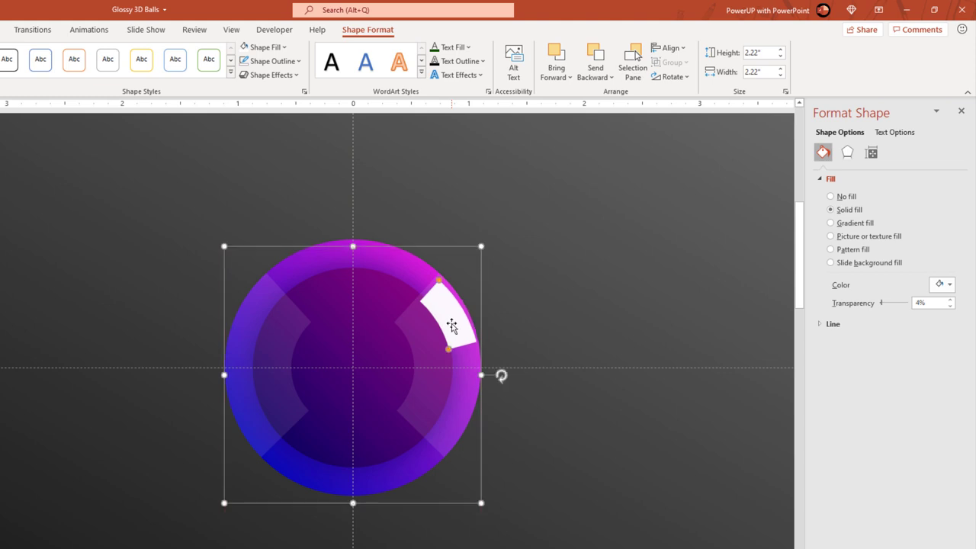
key("Up")
key("Up")
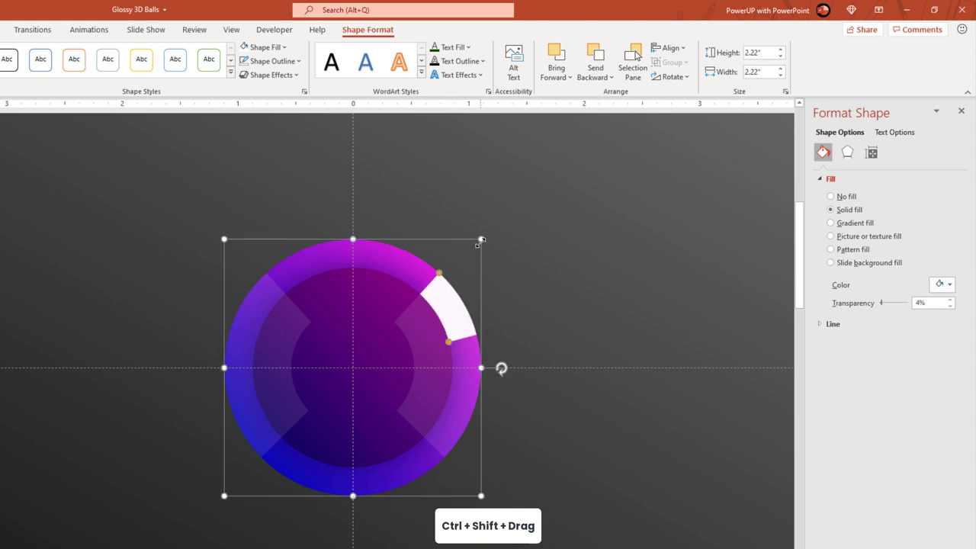
left_click_drag(480, 241, 473, 247)
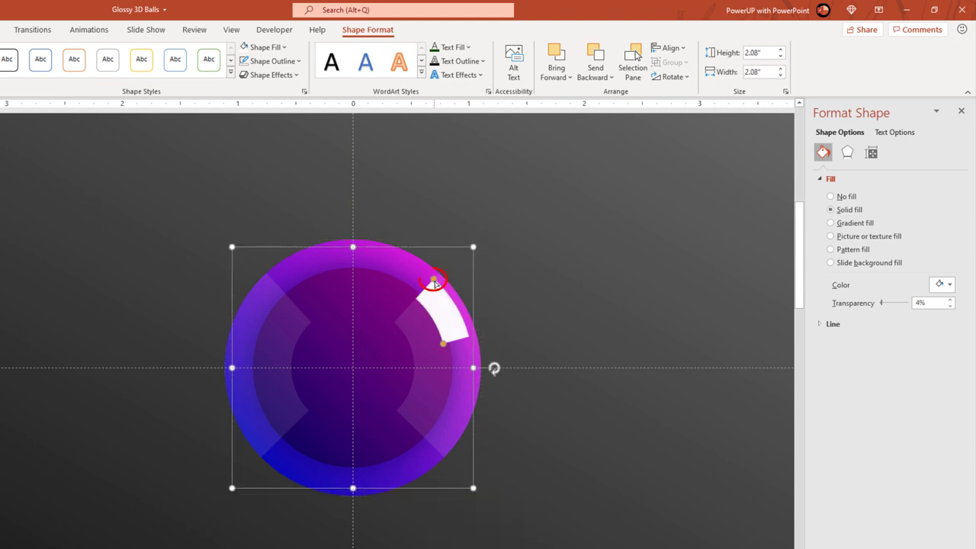
left_click_drag(432, 280, 427, 276)
left_click_drag(443, 344, 443, 330)
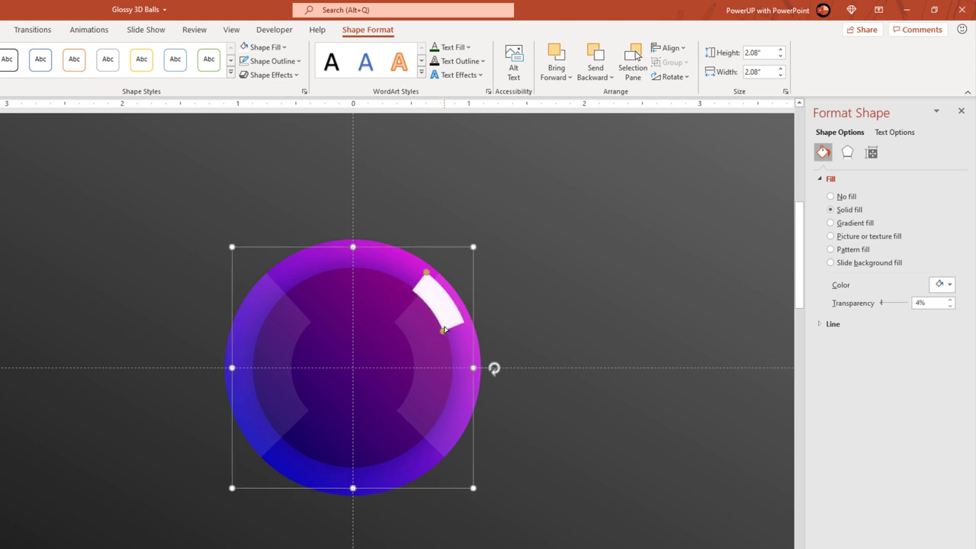
left_click(519, 318)
left_click(442, 308)
left_click_drag(474, 245, 455, 260)
left_click(488, 287)
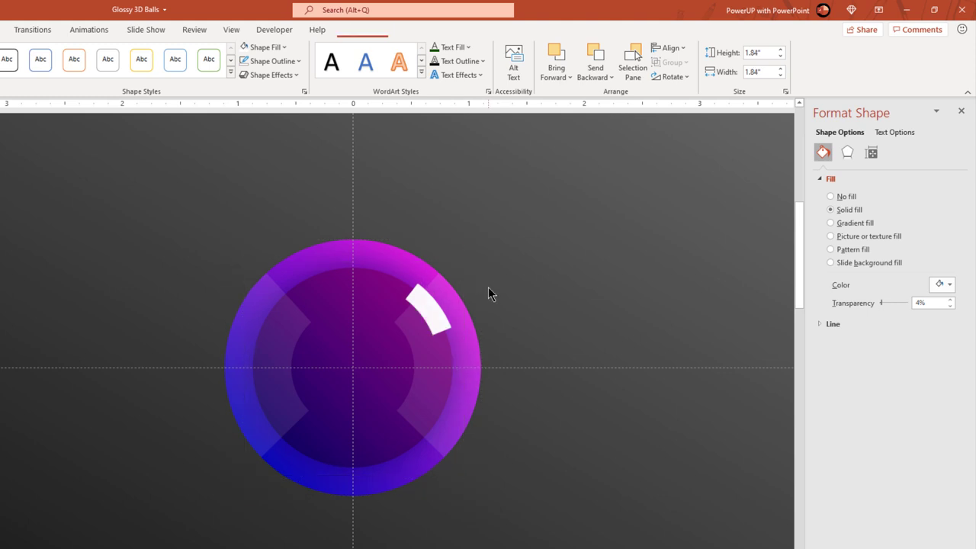
Copy a small piece of the white highlight arc and rotate it just above the original
left_click(439, 311)
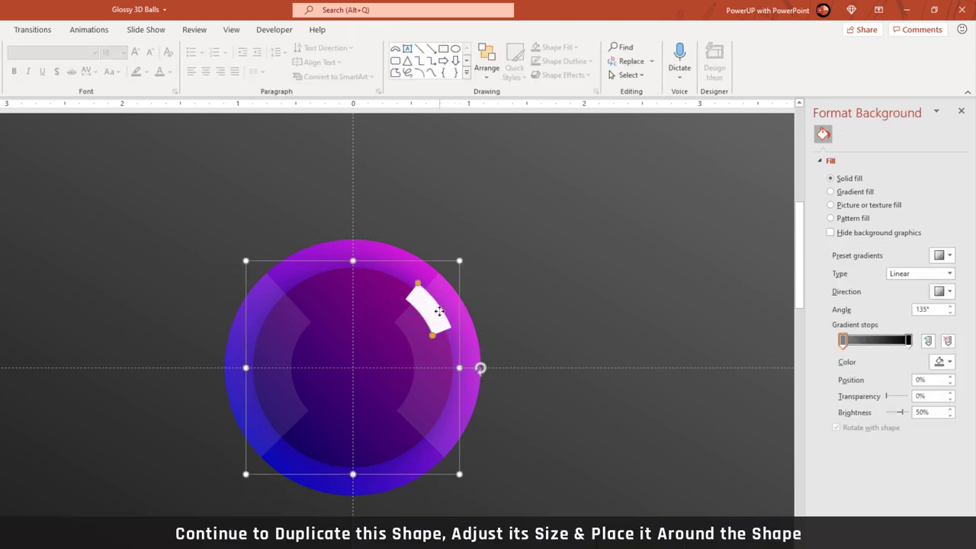
left_click_drag(439, 311, 431, 302)
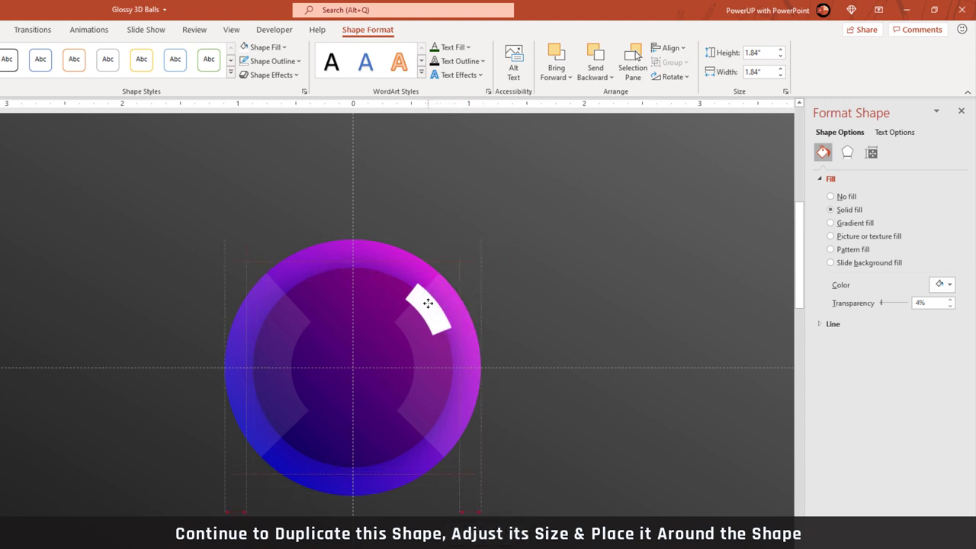
left_click_drag(480, 367, 477, 343)
left_click(424, 321)
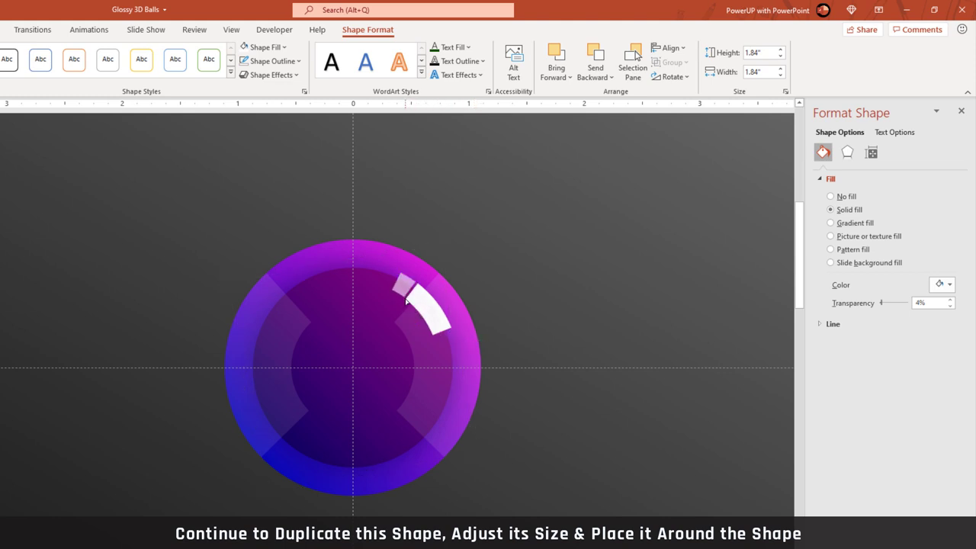
left_click_drag(406, 301, 404, 302)
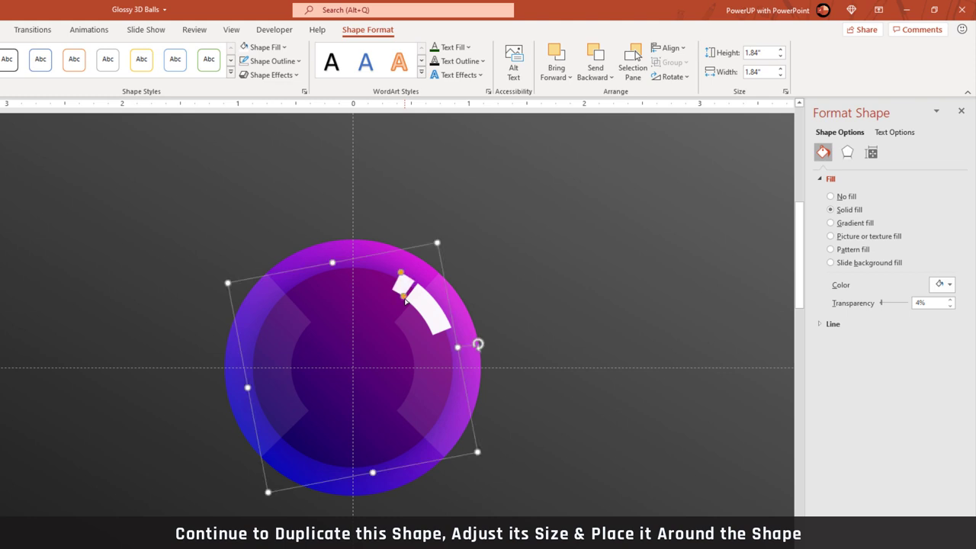
left_click(495, 318)
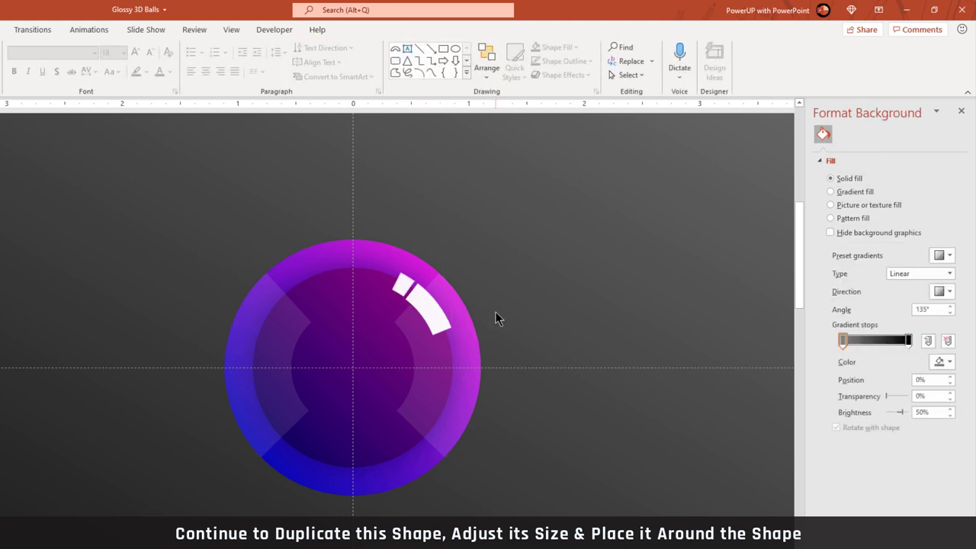
Duplicate the white arc and reshape the copy into a larger, thinner outer arc
left_click(436, 313)
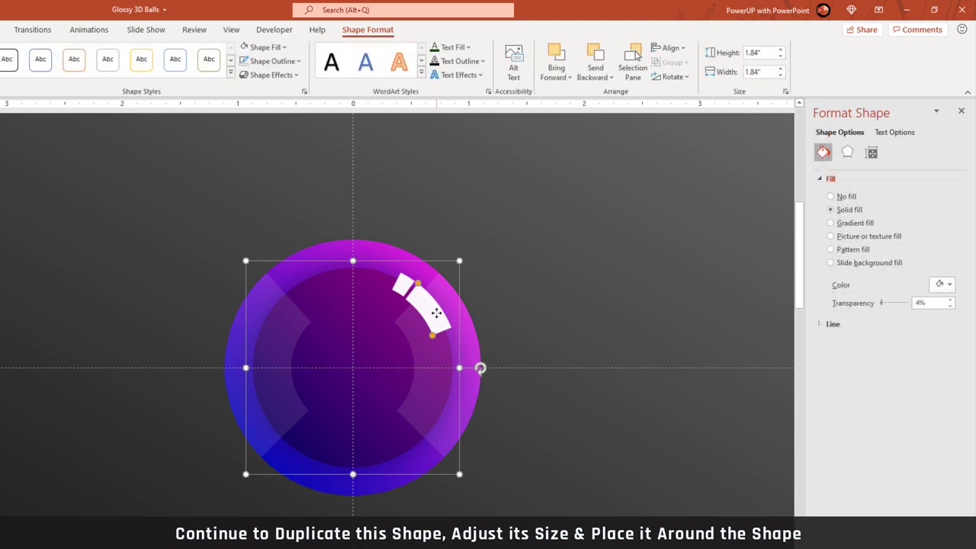
key("ctrl+d")
left_click_drag(449, 329, 431, 308)
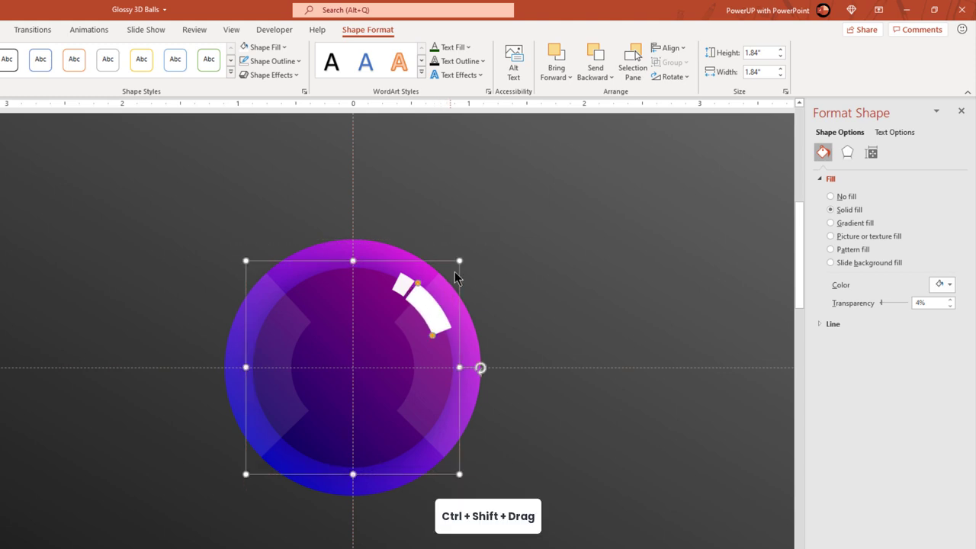
left_click_drag(459, 262, 472, 257)
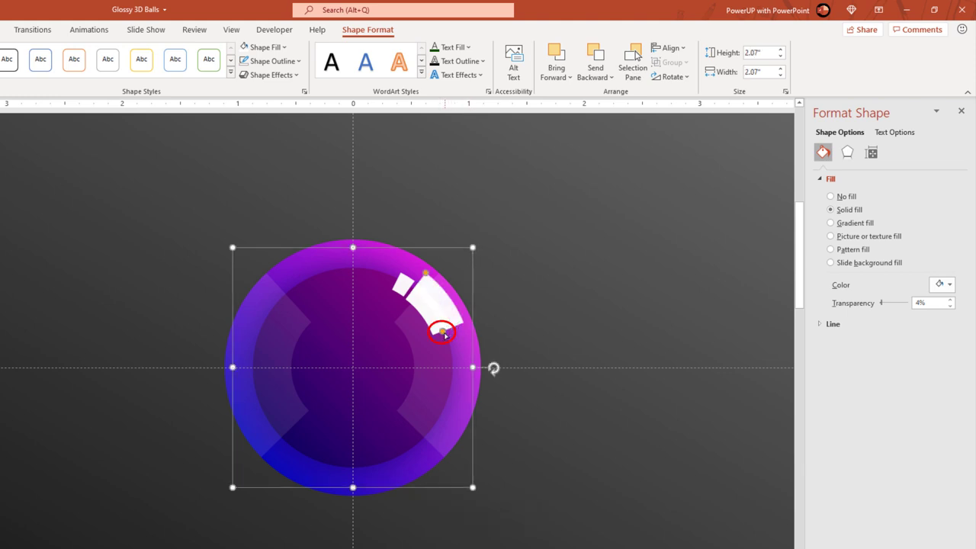
left_click_drag(444, 334, 456, 326)
left_click_drag(426, 277, 427, 277)
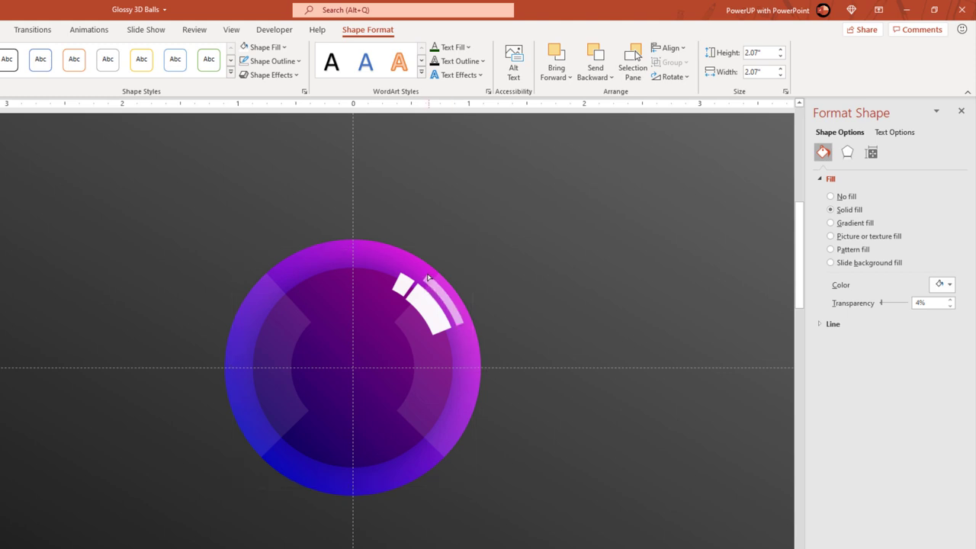
left_click_drag(428, 278, 428, 278)
left_click(500, 292)
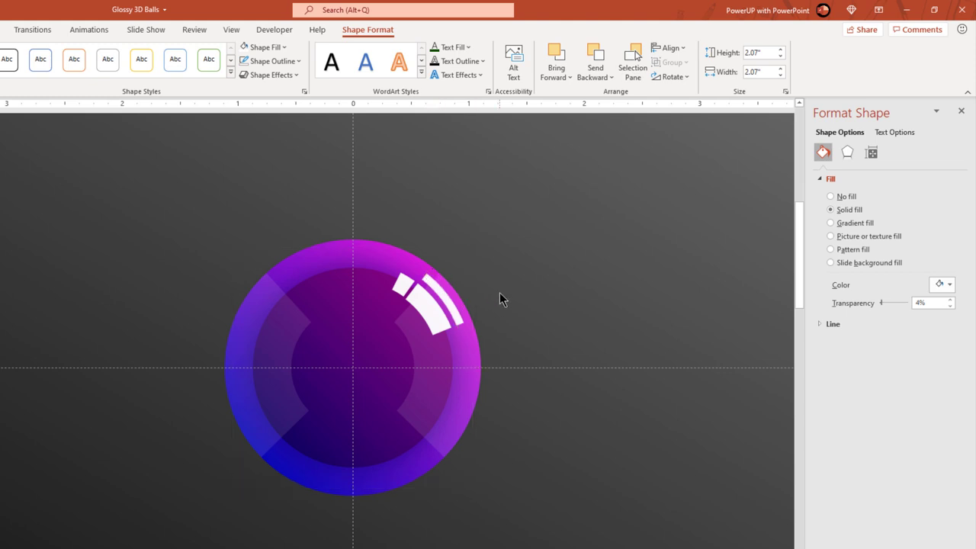
Duplicate the thin outer arc and stack the copy on the original
left_click(447, 298)
key("ctrl+d")
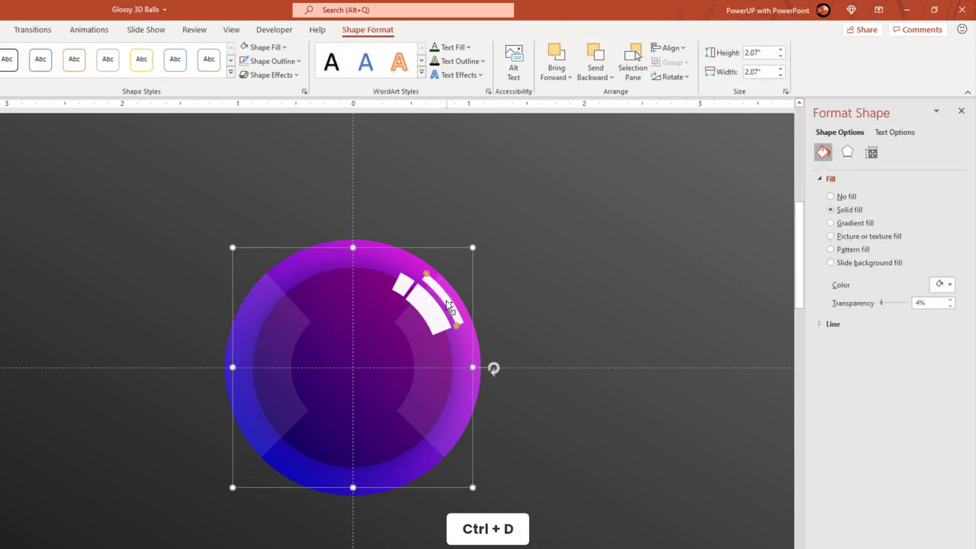
left_click_drag(456, 307, 428, 279)
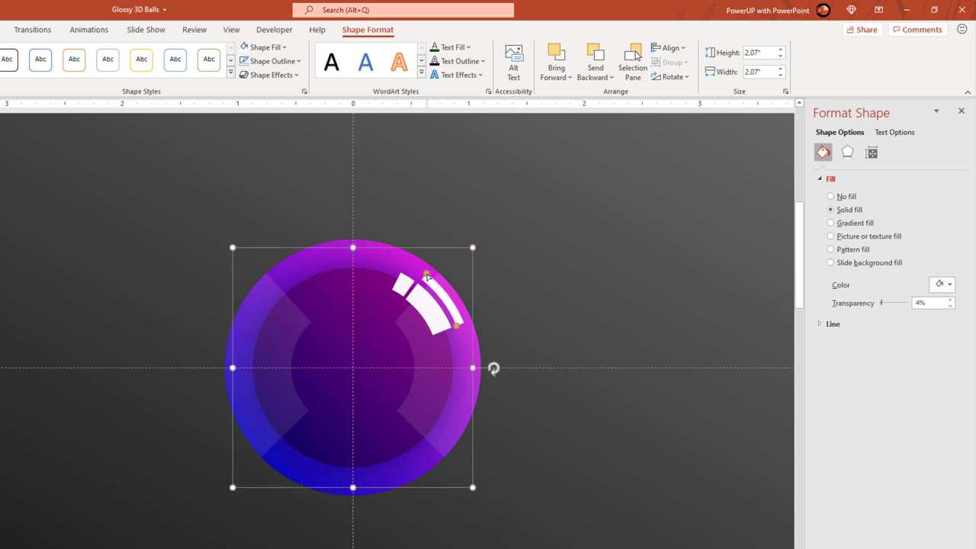
key("Escape")
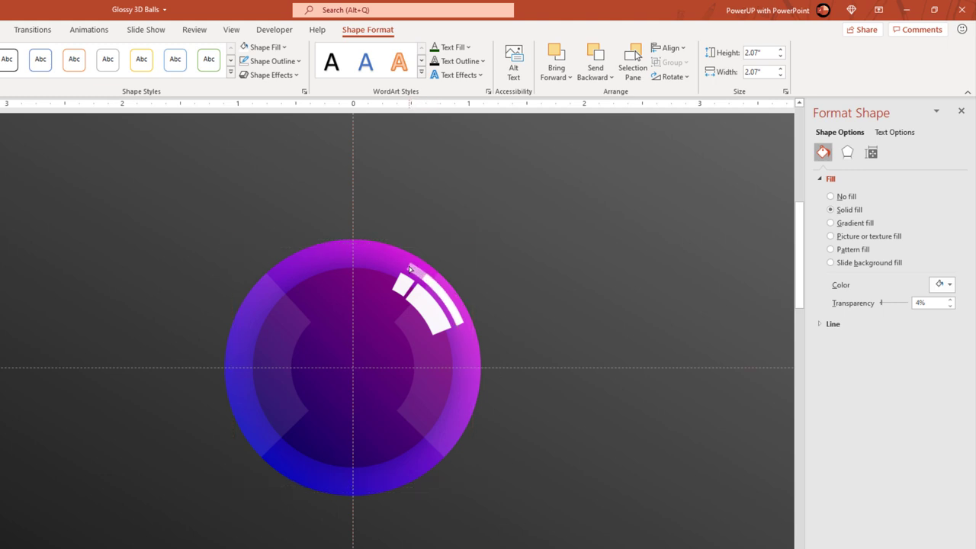
left_click(406, 269)
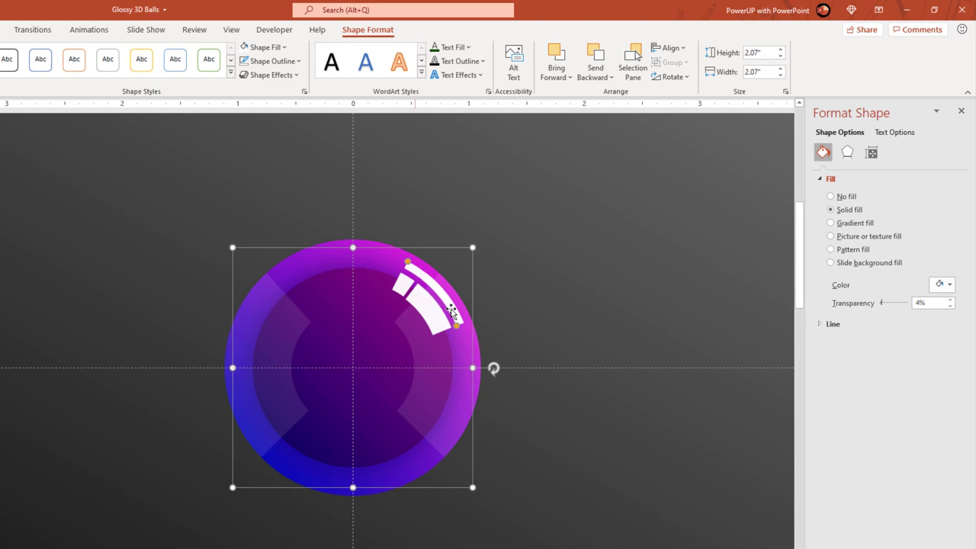
left_click(492, 369)
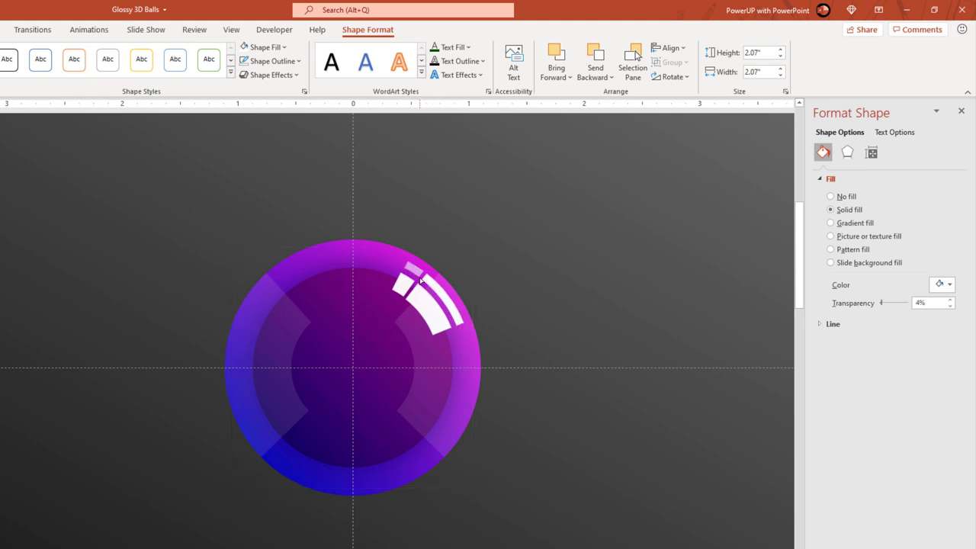
Fade the single outer highlight arc to about 56% transparency
left_click(420, 281)
left_click(439, 290, "shift")
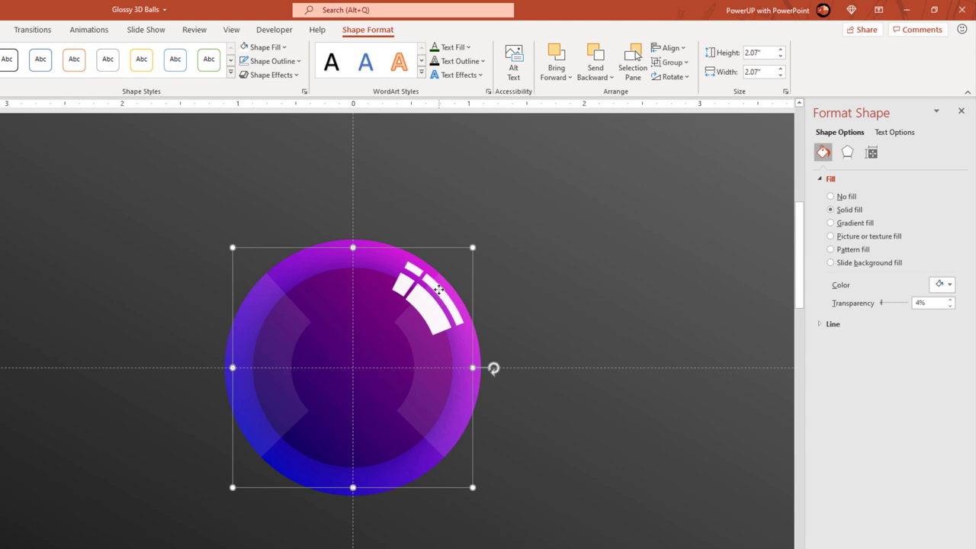
left_click(415, 271)
left_click_drag(881, 301, 897, 303)
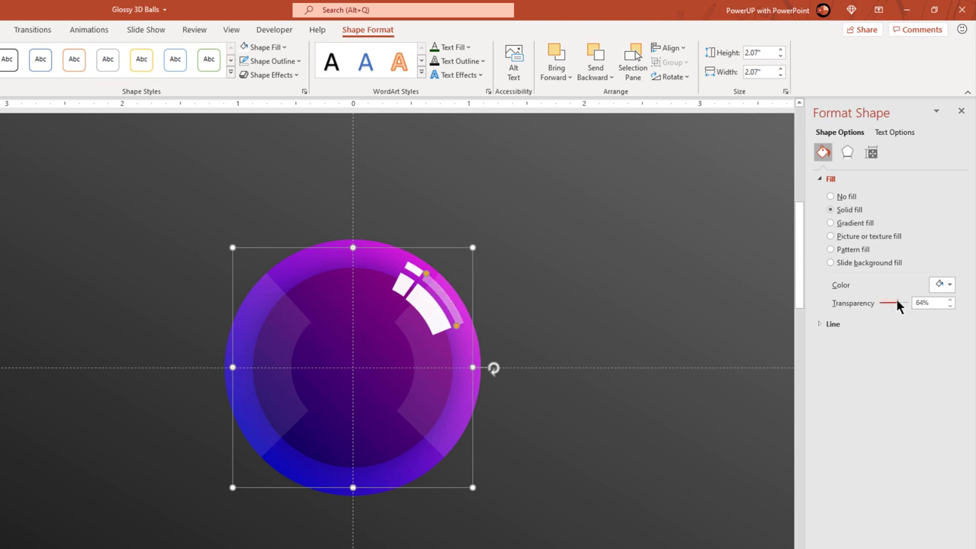
key("ctrl+z")
left_click_drag(882, 302, 898, 304)
left_click(598, 283)
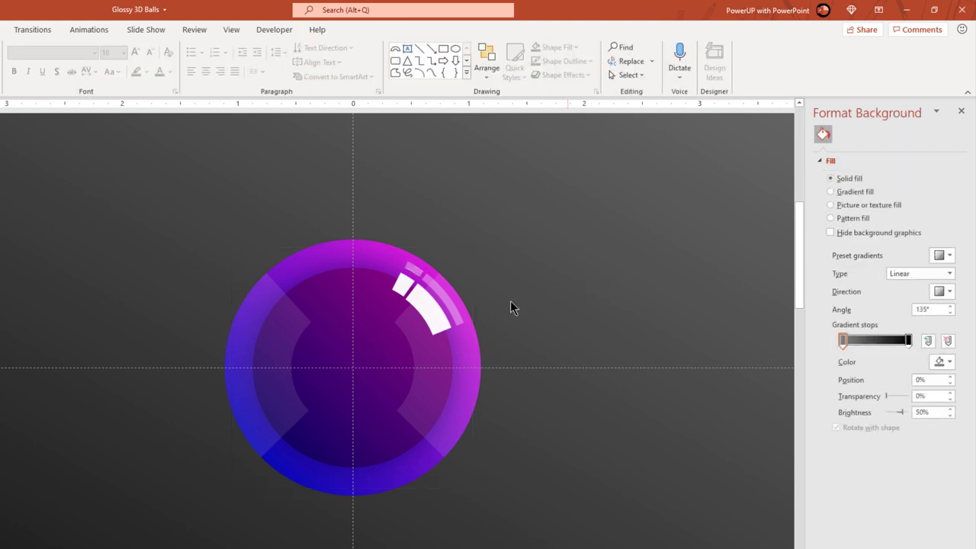
Duplicate the faded arc, swing it to the ball's lower-right edge, and adjust its length
left_click(447, 298)
key("ctrl+d")
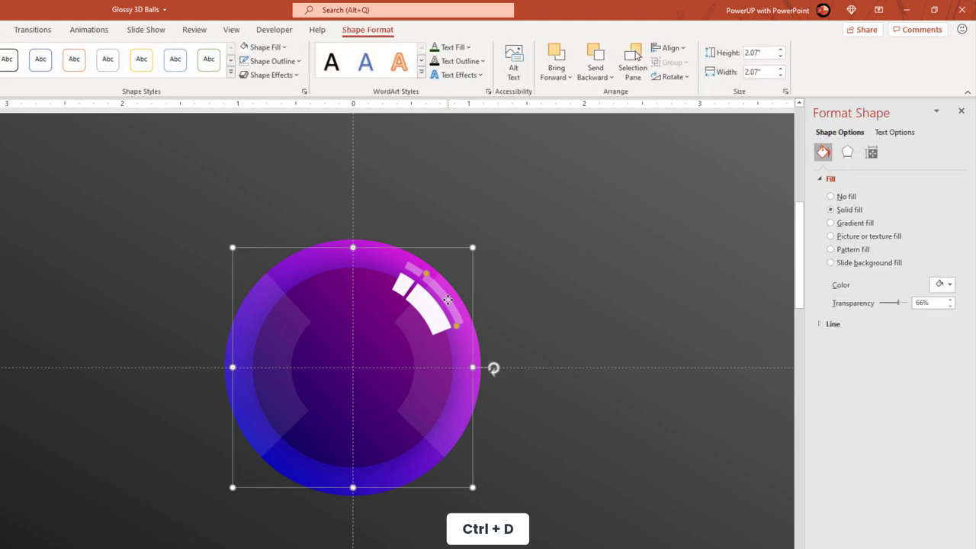
left_click_drag(447, 299, 442, 291)
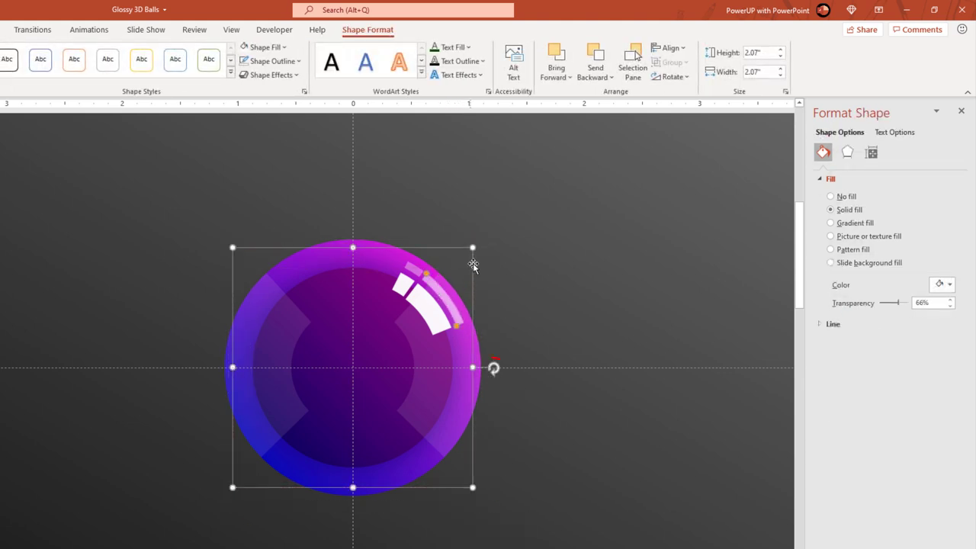
left_click_drag(494, 368, 391, 531)
left_click_drag(419, 457, 397, 474)
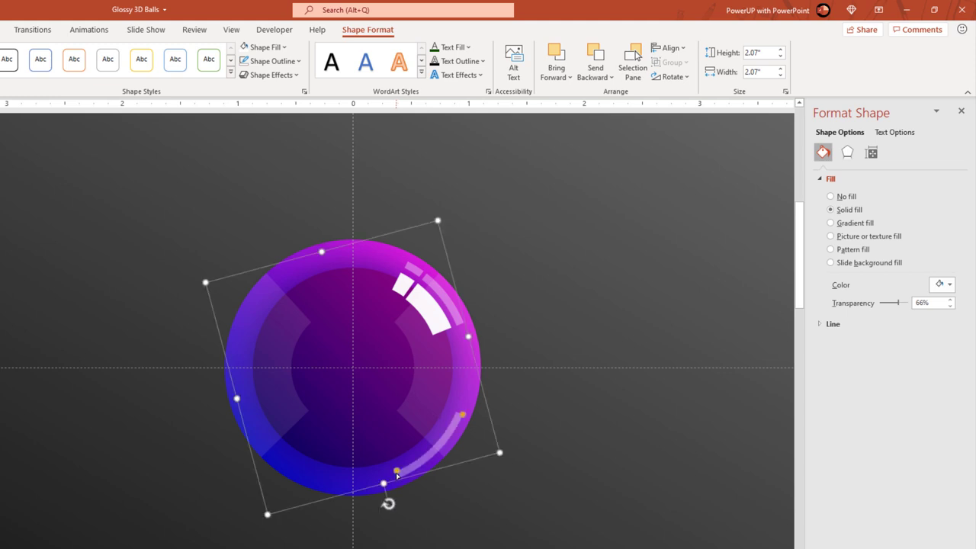
left_click(510, 457)
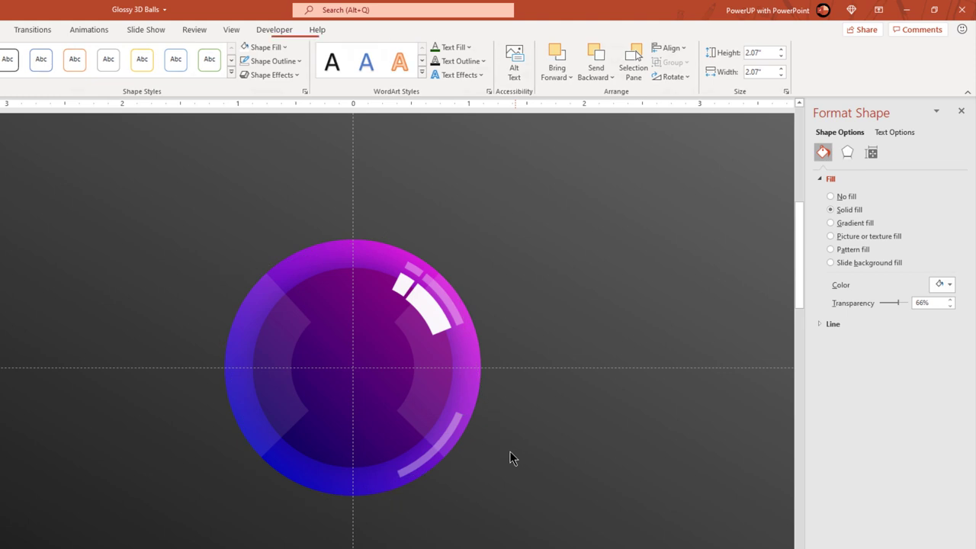
Duplicate the lower highlight arc and make the copy less transparent
left_click(450, 431)
key("ctrl+d")
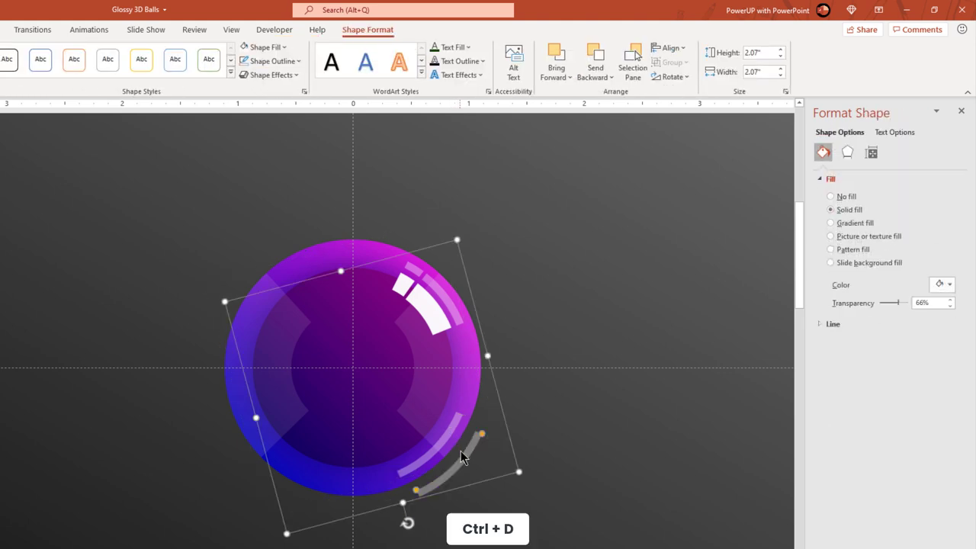
mouse_move(466, 456)
left_mouse_down()
mouse_move(450, 433)
mouse_move(458, 435)
left_mouse_up()
key("Escape")
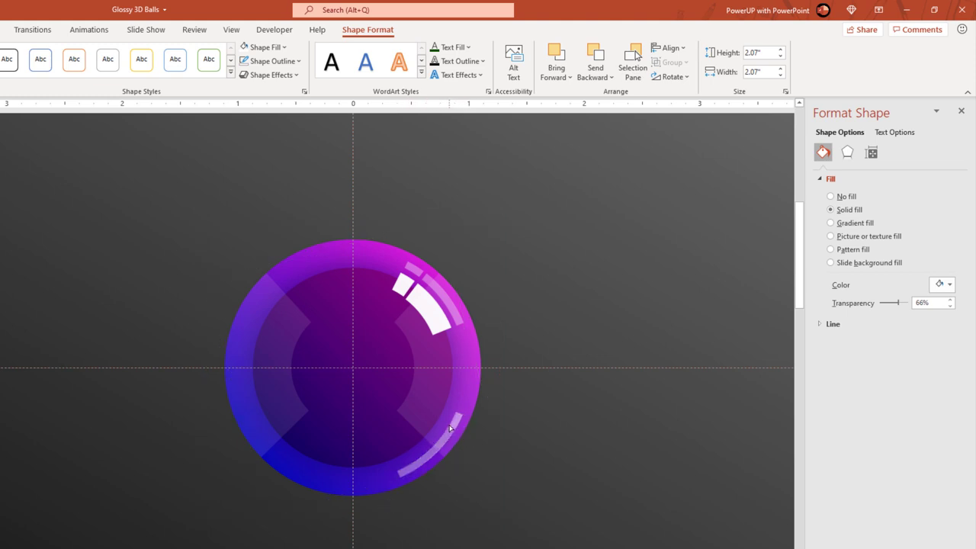
left_click(451, 426)
key("Escape")
left_click(467, 410)
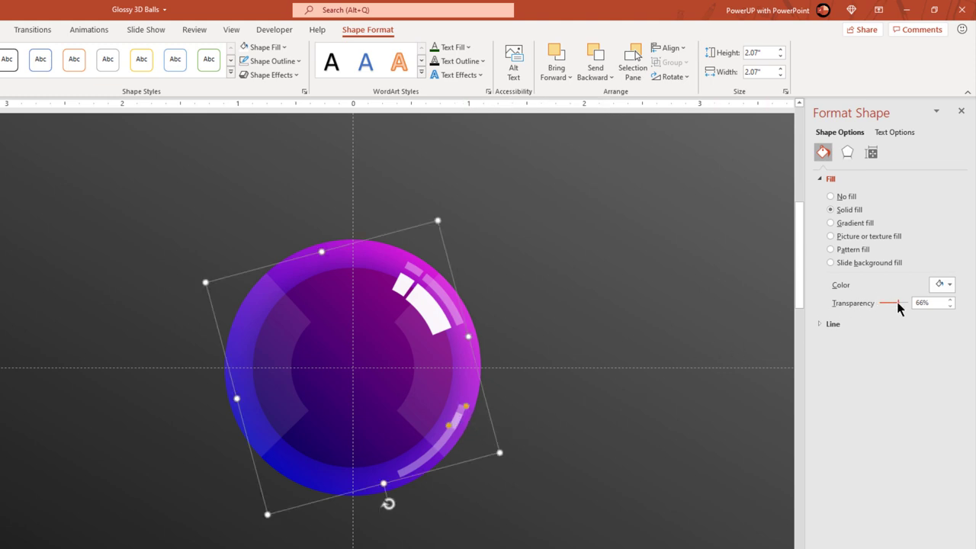
left_click_drag(898, 302, 888, 303)
left_click(609, 421)
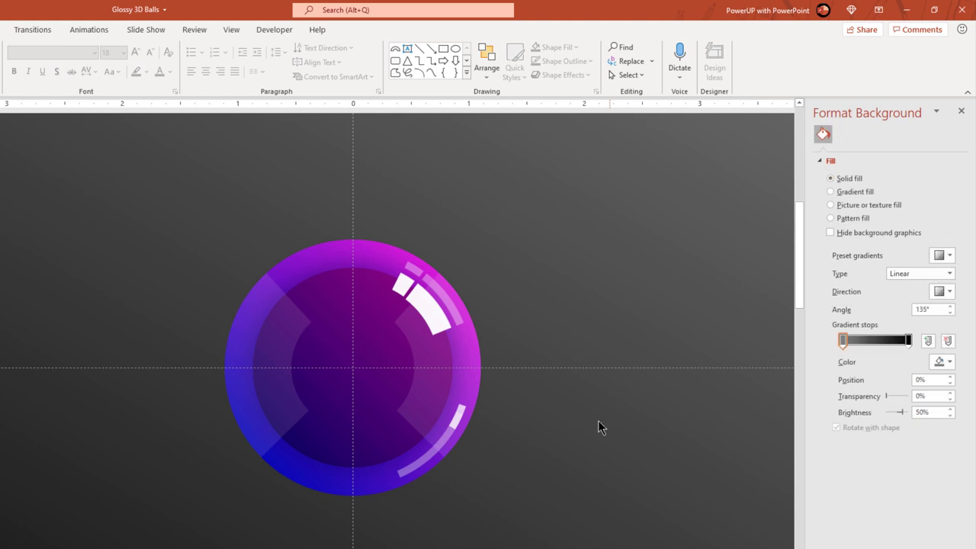
Duplicate the arc, rotate it to the lower-left edge, extend it, and fade it to about 94% transparency
left_click(427, 453)
key("ctrl+d")
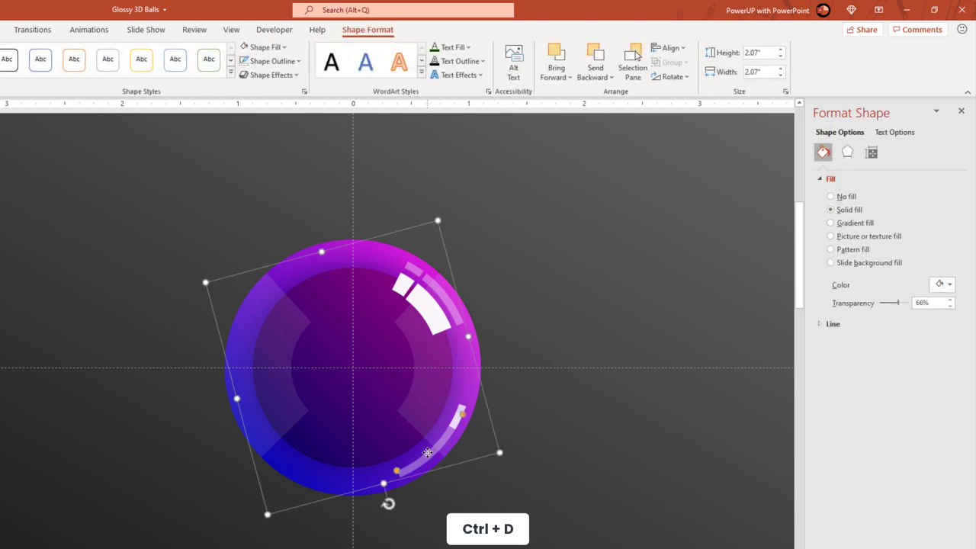
left_click_drag(428, 453, 439, 454)
mouse_move(388, 503)
left_mouse_down()
mouse_move(141, 460)
mouse_move(66, 356)
left_mouse_up()
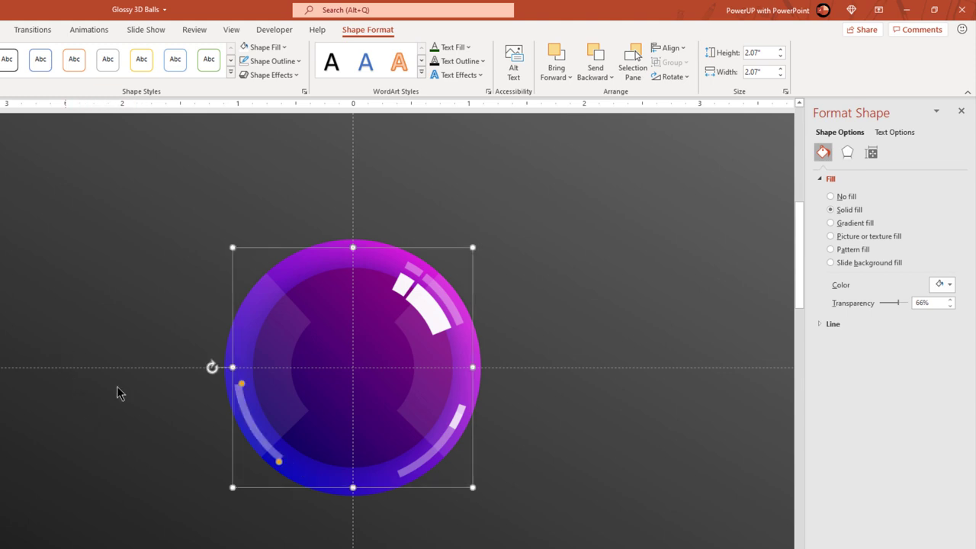
left_click_drag(242, 386, 241, 352)
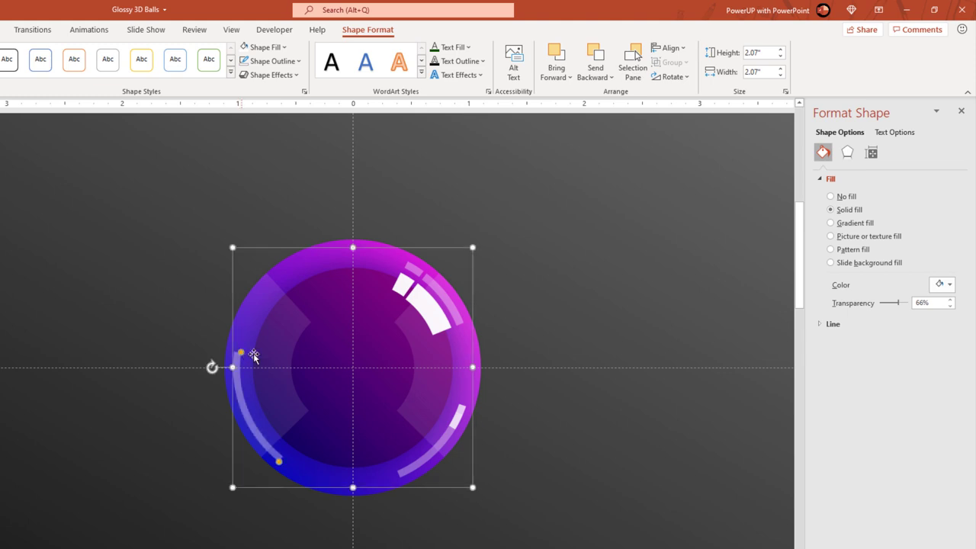
left_click_drag(898, 304, 906, 302)
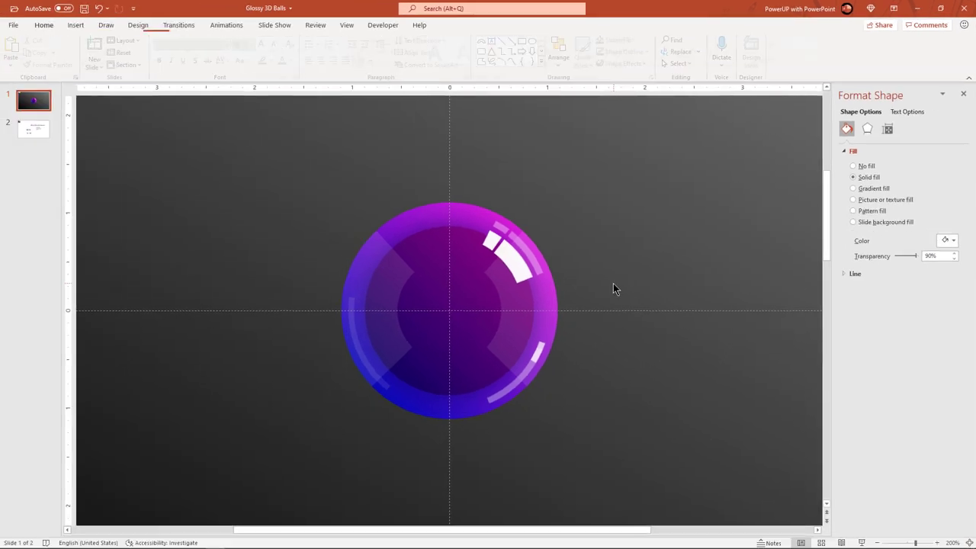
Extend the short lower-right rim arc slightly with its yellow handle, then zoom out to 100%
left_click(613, 289)
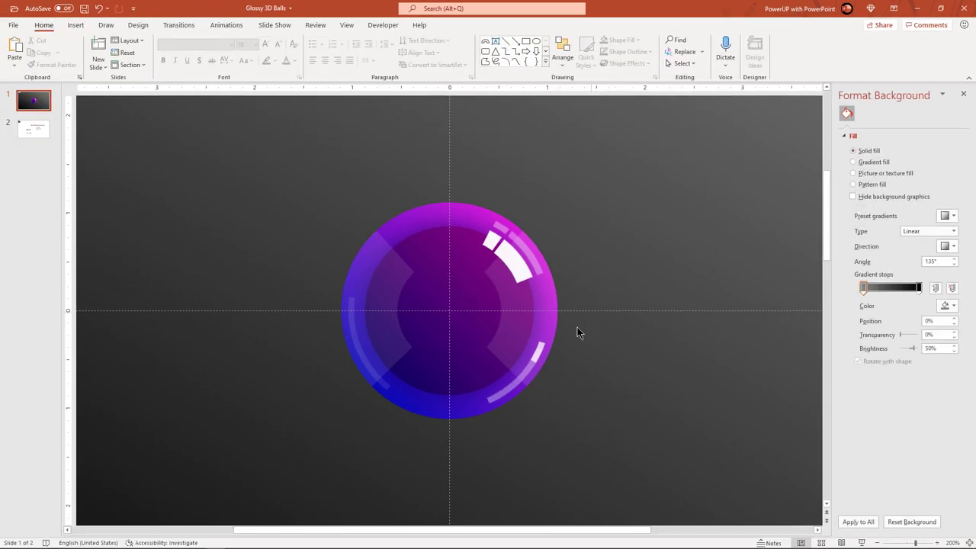
left_click(534, 357)
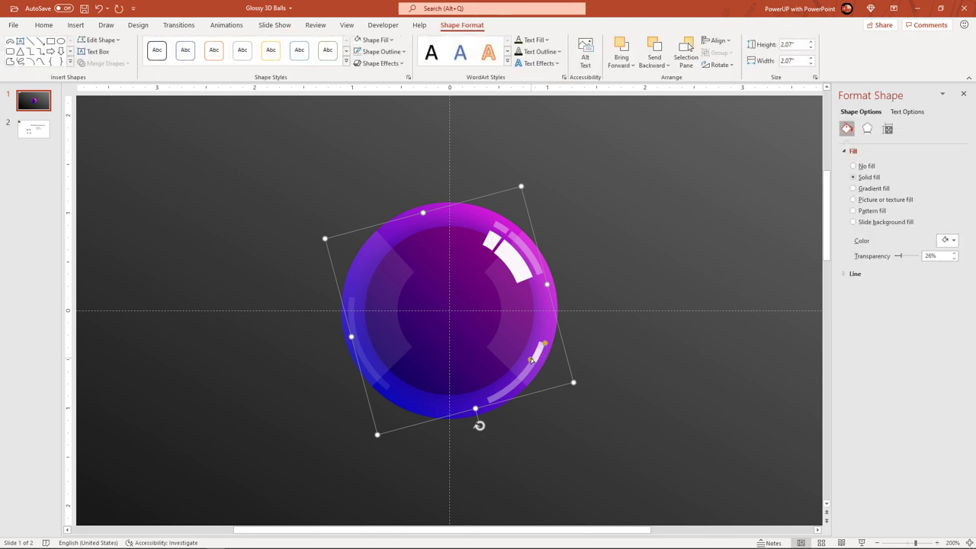
key("Escape")
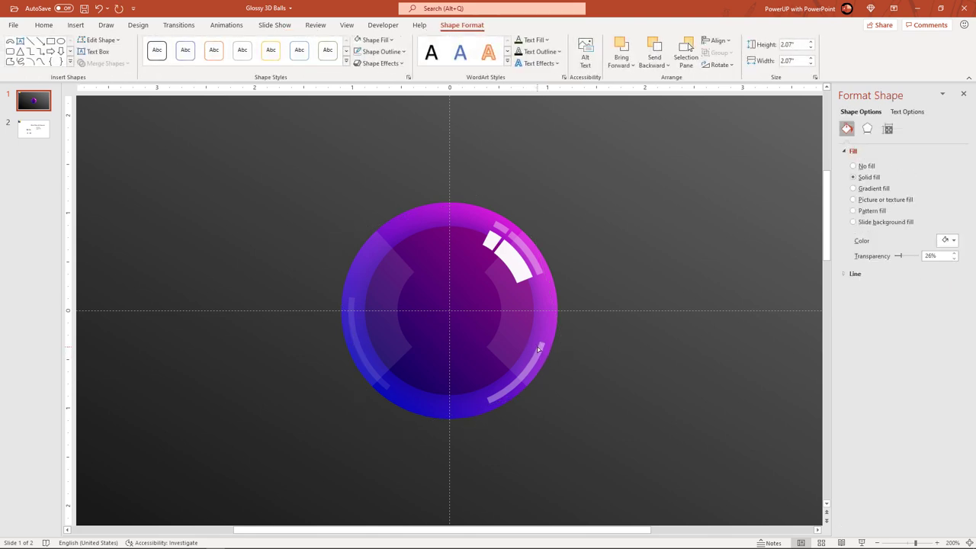
left_click(541, 347)
left_click_drag(543, 345, 547, 338)
key("Escape")
left_click(538, 348)
left_click(590, 346)
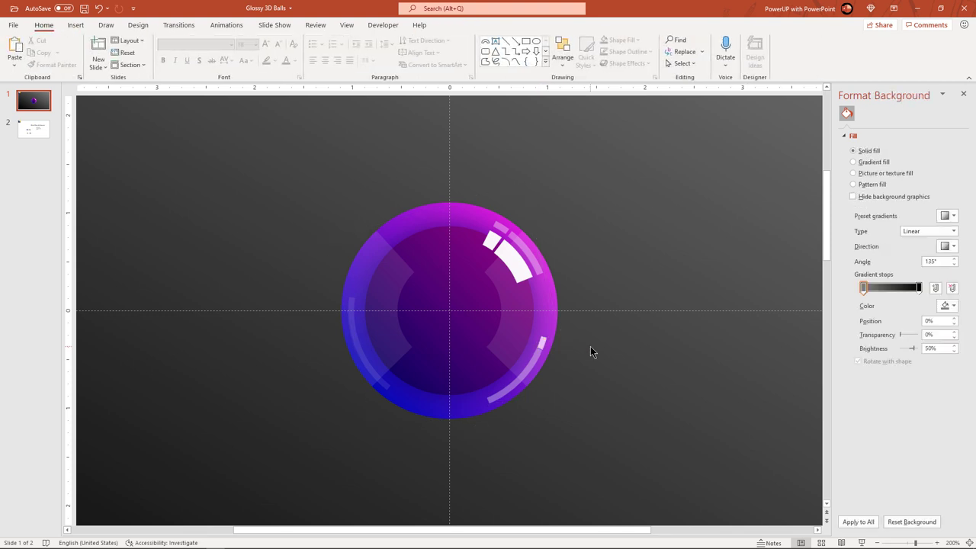
scroll(590, 352, "down", 8)
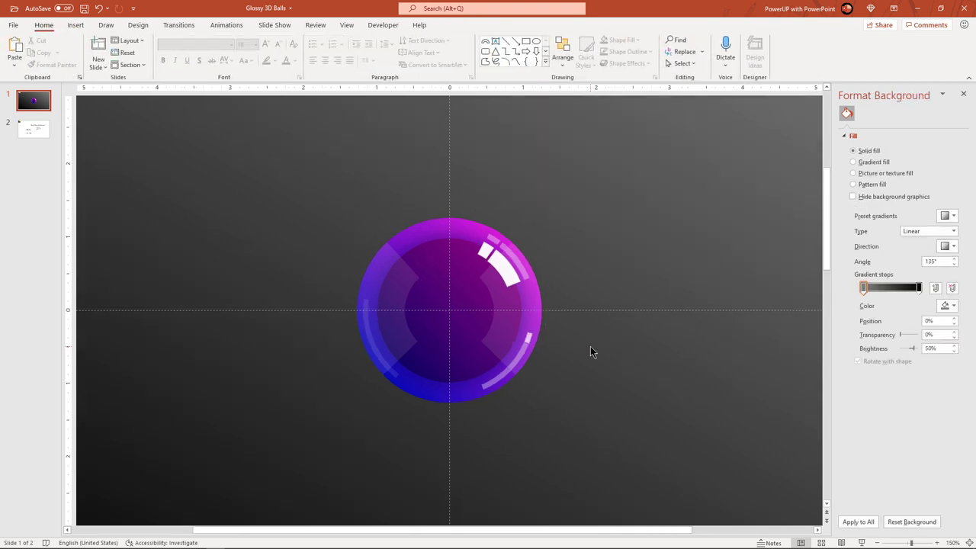
scroll(590, 347, "down", 1)
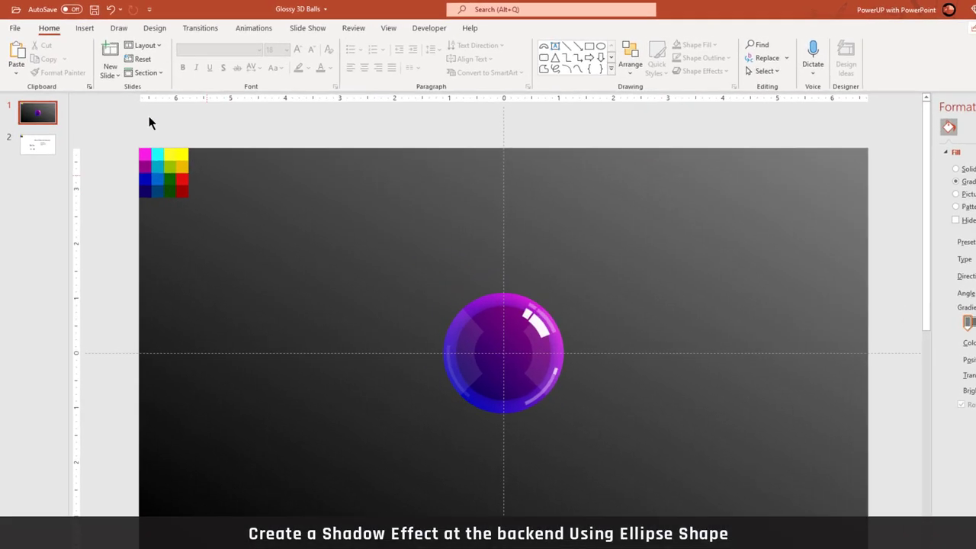
Draw a circle over the ball with no outline and a black fill
left_click(107, 37)
left_click(228, 85)
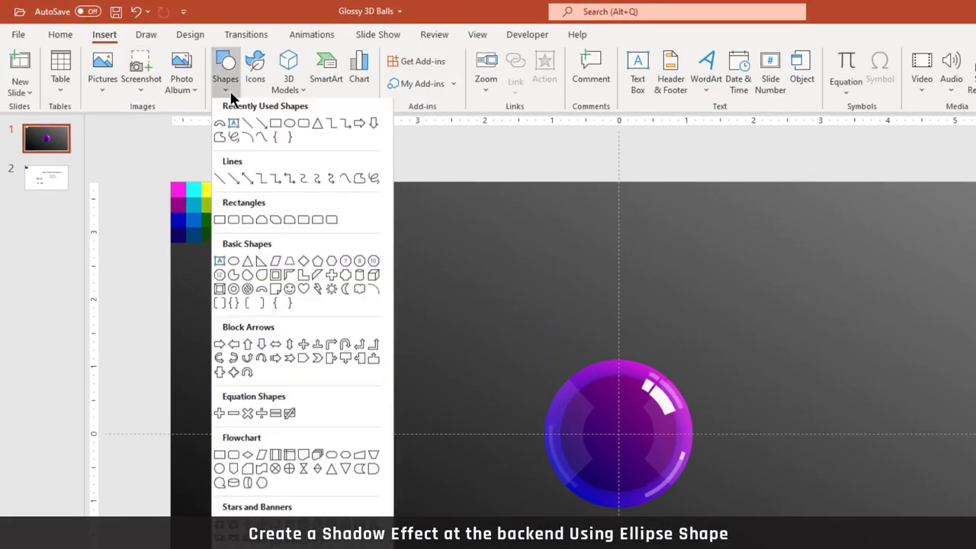
left_click(285, 126)
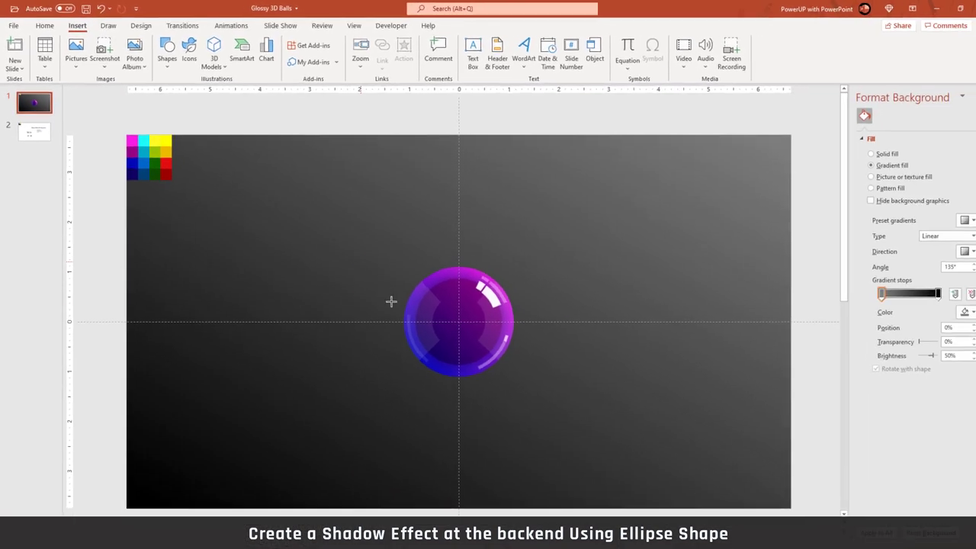
mouse_move(408, 308)
left_mouse_down()
mouse_move(464, 378)
mouse_move(521, 421)
left_mouse_up()
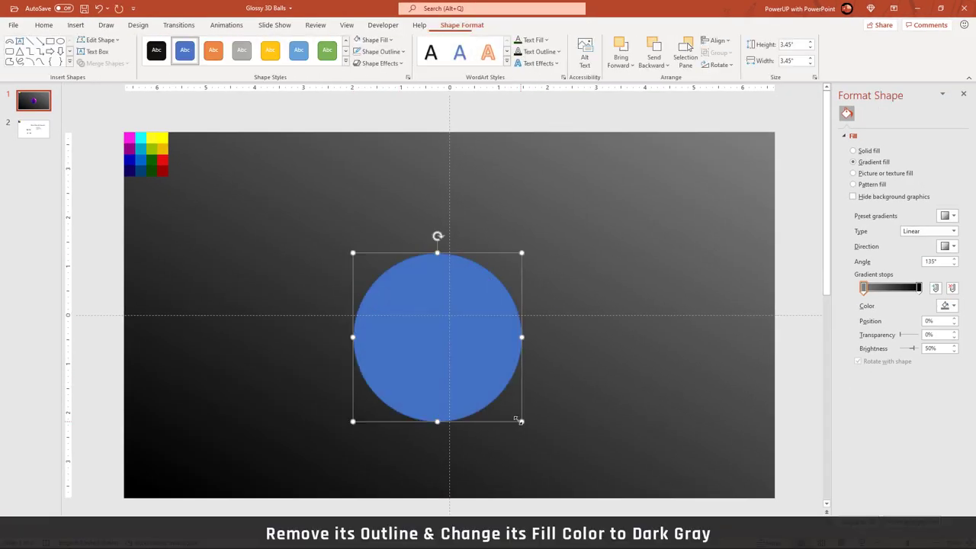
left_click(381, 51)
left_click(377, 192)
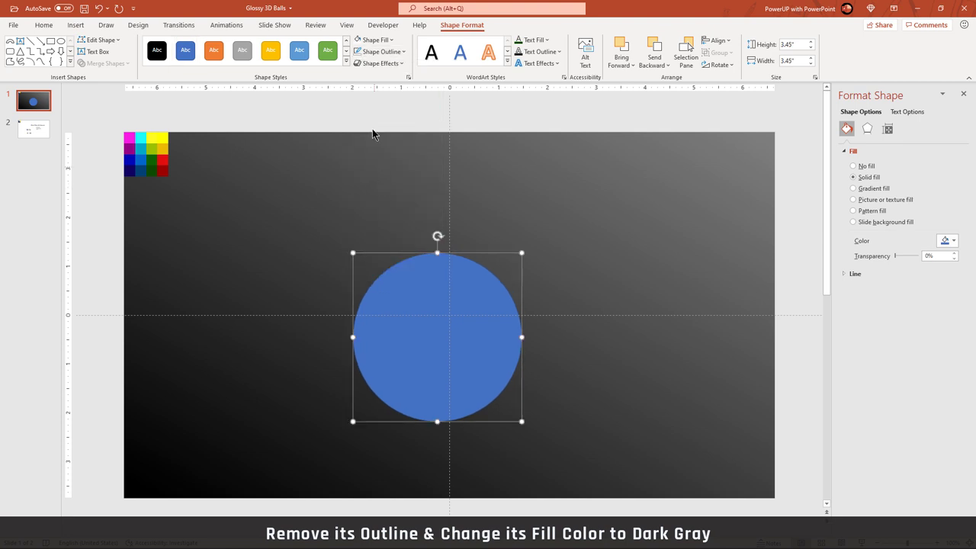
left_click(375, 40)
left_click(364, 66)
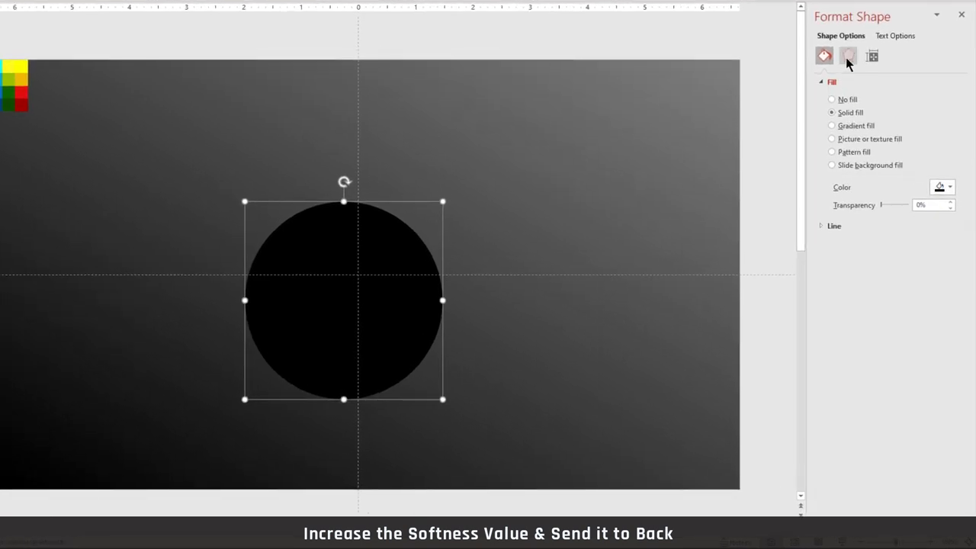
Give the black circle 55 pt soft edges and send it to the back beneath the ball
left_click(848, 57)
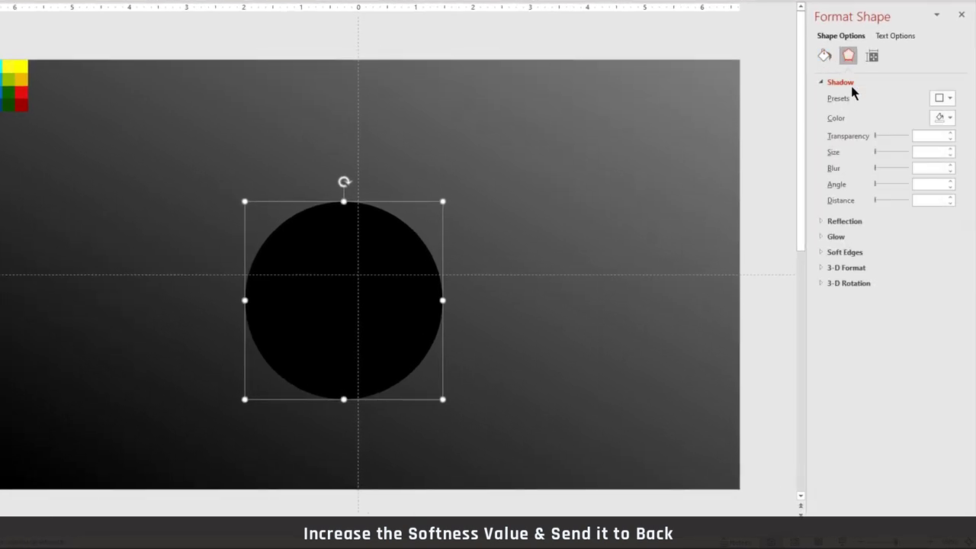
left_click(822, 252)
left_click_drag(845, 286, 876, 286)
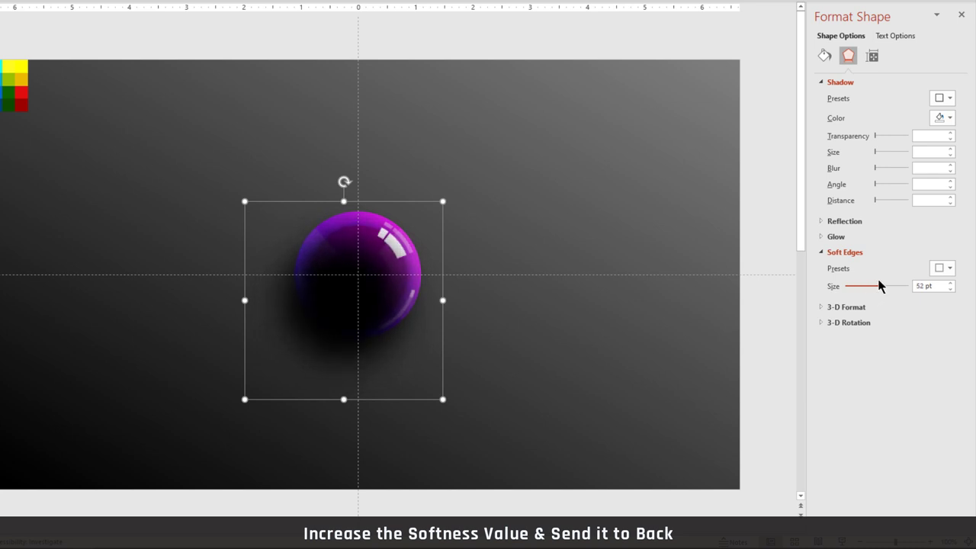
left_click_drag(879, 285, 882, 285)
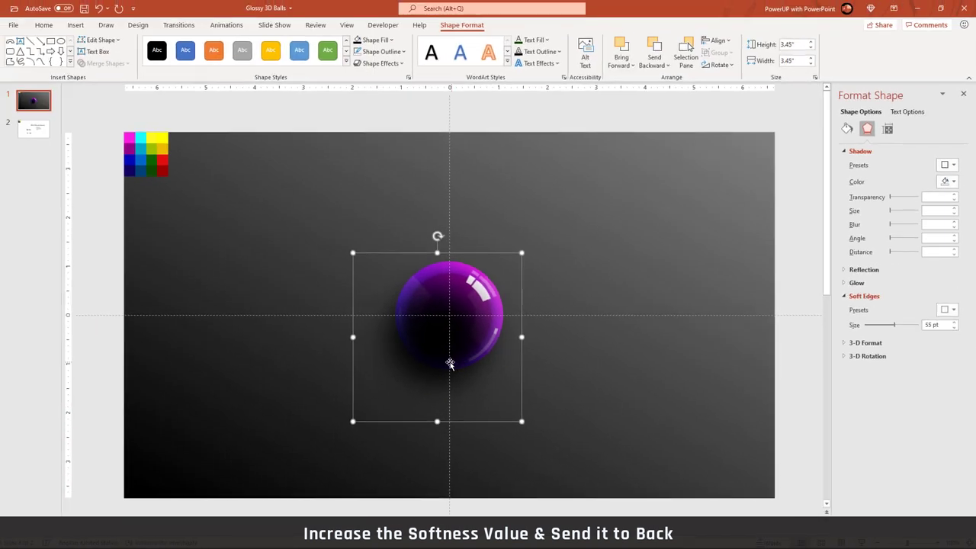
right_click(433, 371)
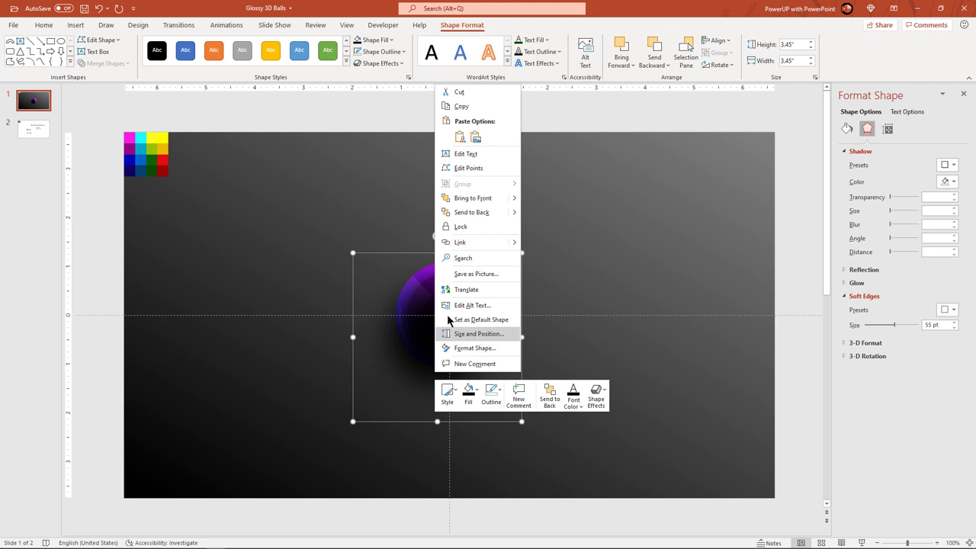
left_click(480, 211)
left_click_drag(429, 372, 430, 372)
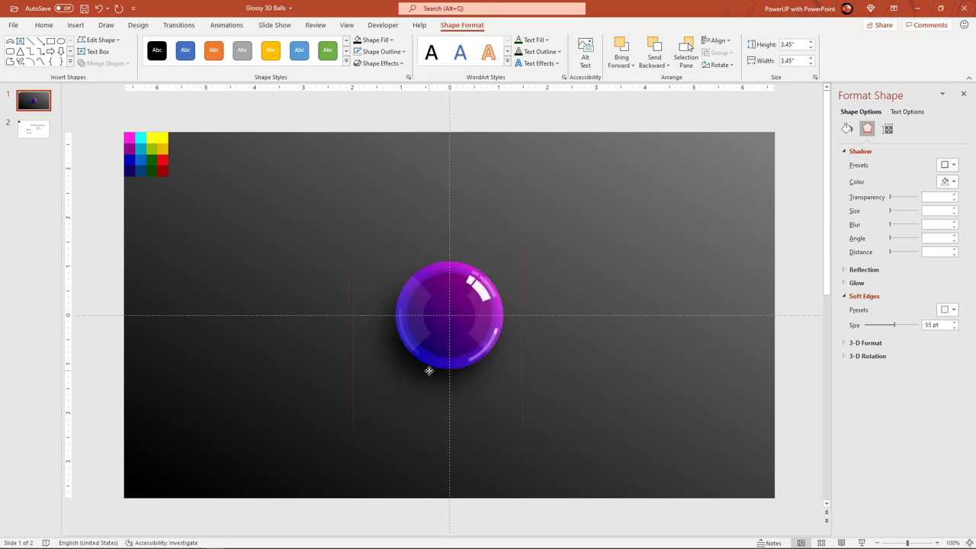
left_click(559, 399)
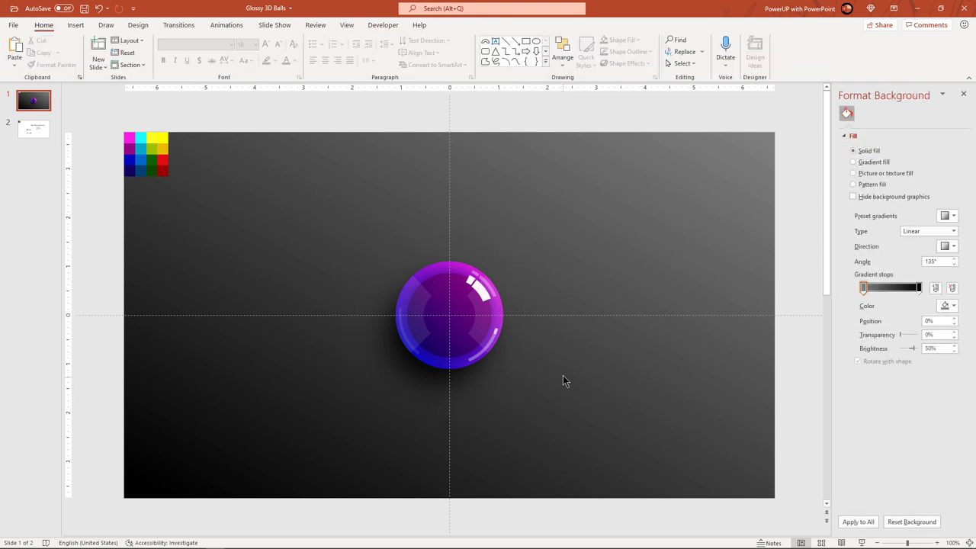
Move the whole ball down-left and set the shadow circle aside to the upper left
left_click_drag(571, 423, 330, 220)
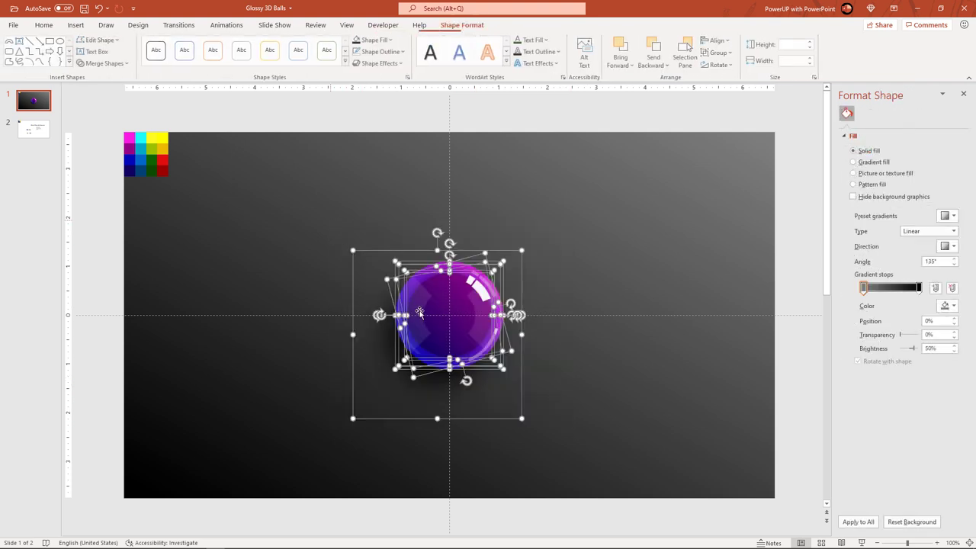
mouse_move(432, 310)
left_mouse_down()
mouse_move(389, 402)
mouse_move(376, 396)
left_mouse_up()
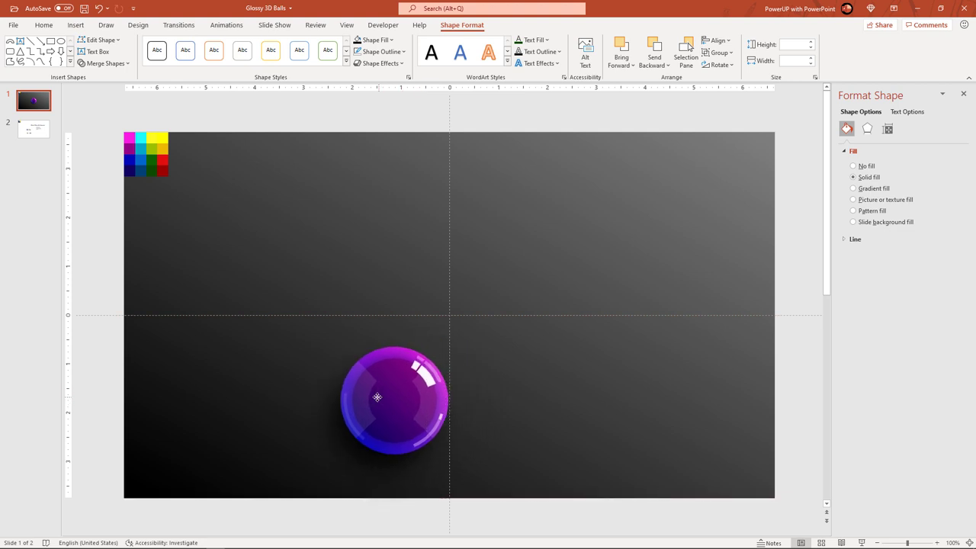
left_click(523, 416)
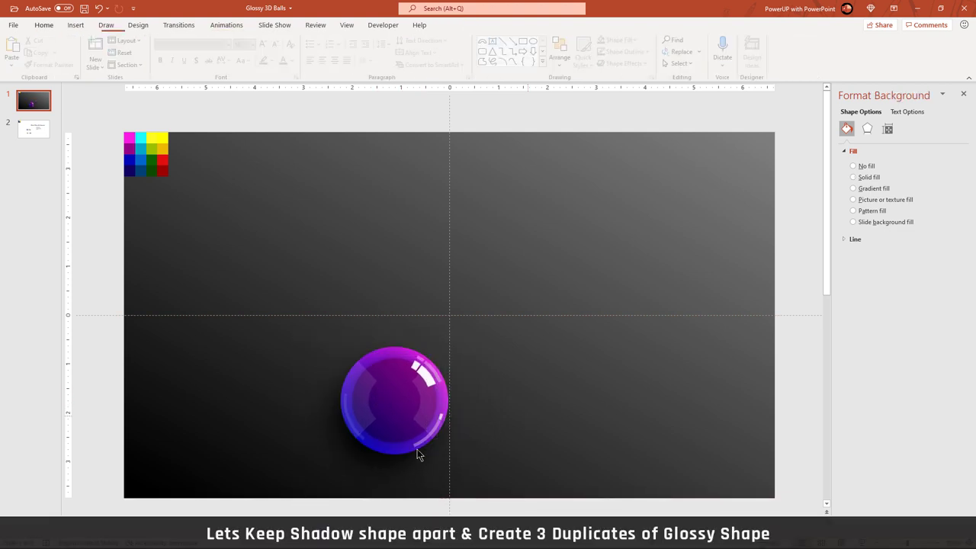
left_click(364, 454)
left_click_drag(365, 454, 237, 320)
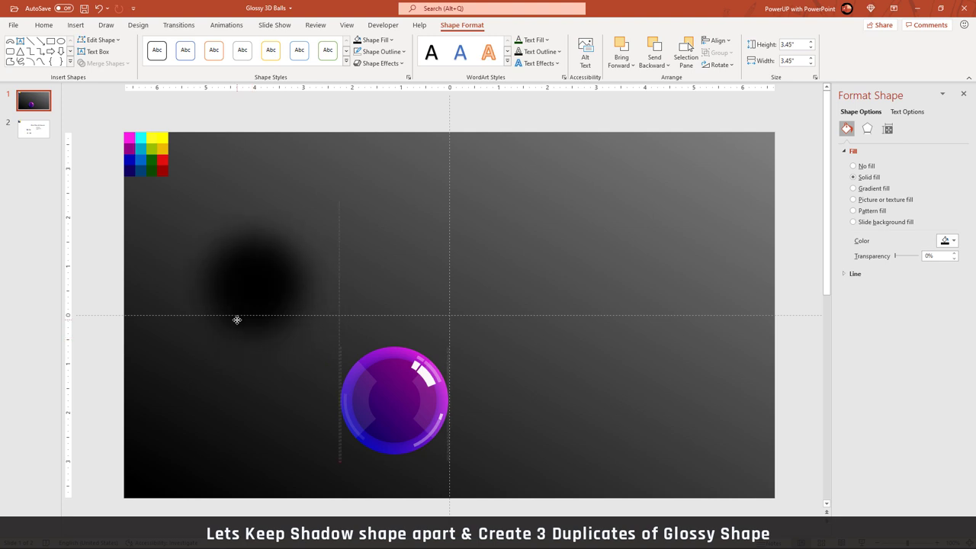
Group the ball's layers without the shadow and place a duplicate ball to the right
left_click_drag(484, 469, 314, 320)
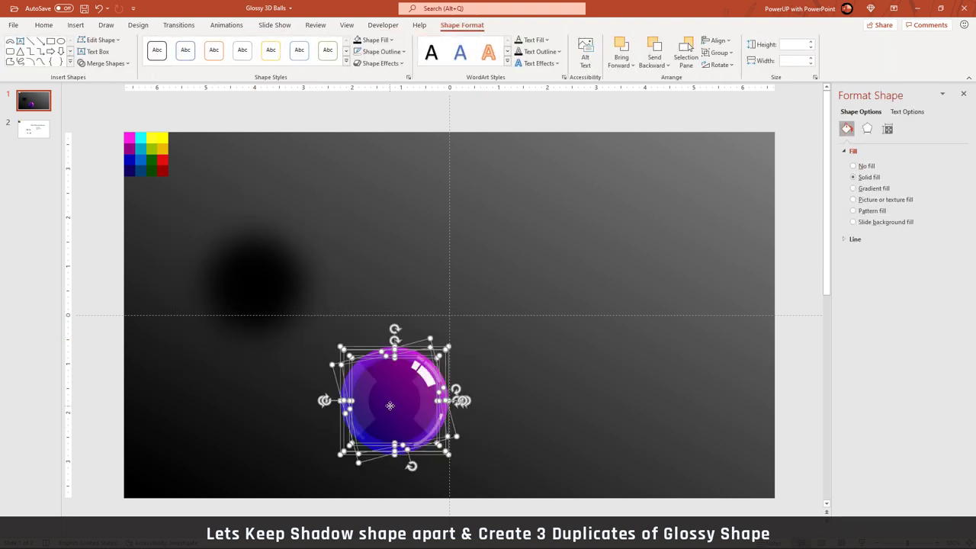
right_click(389, 405)
mouse_move(429, 267)
left_click(494, 264)
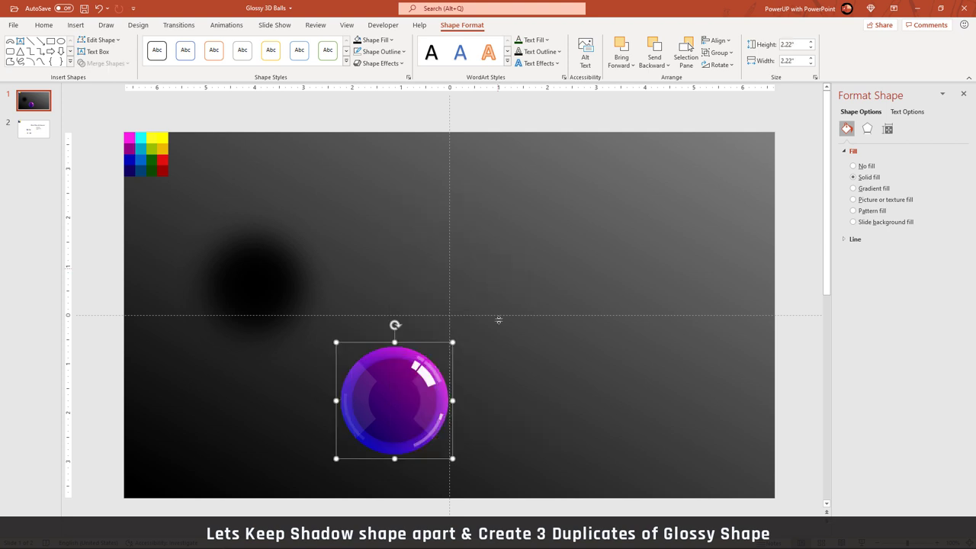
key("ctrl+d")
left_click_drag(412, 402, 543, 355)
Resize and reposition the balls individually, e.g. one to 1.87 inches and another to about 2.23 inches
left_click(404, 429)
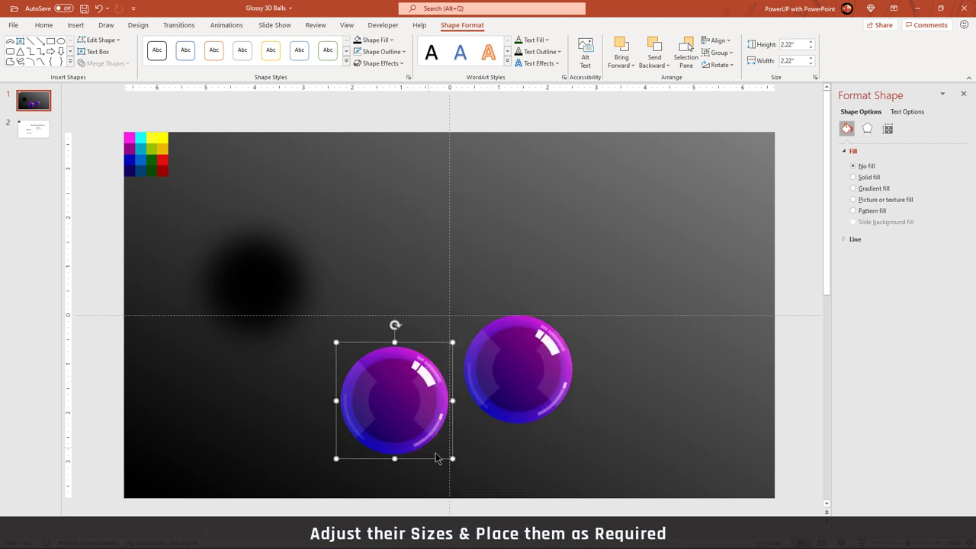
left_click_drag(452, 458, 419, 432)
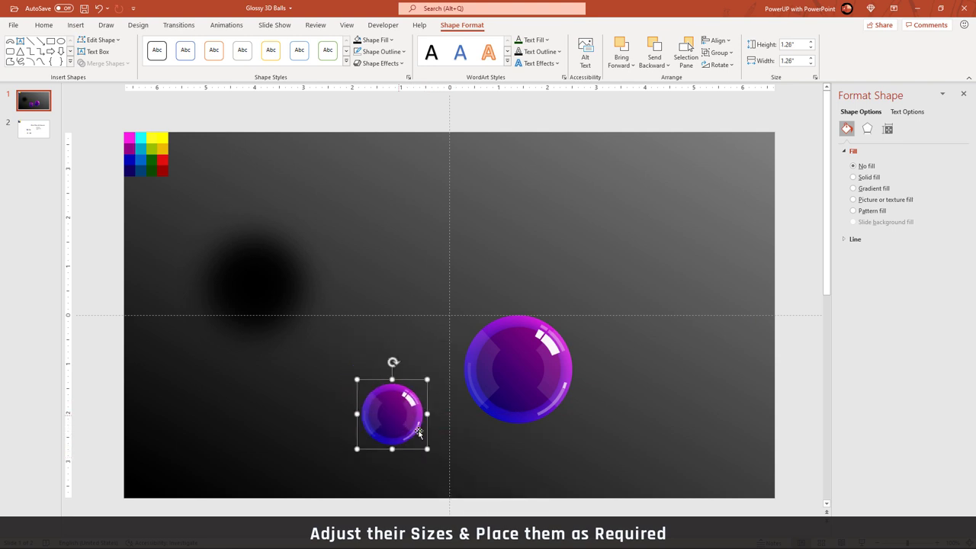
left_click_drag(429, 449, 436, 456)
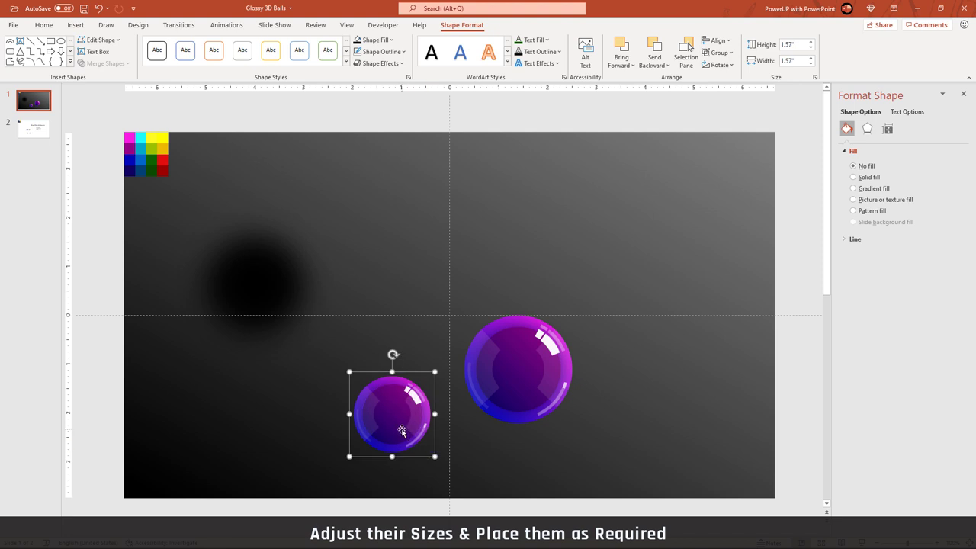
left_click_drag(400, 430, 393, 435)
left_click(514, 389)
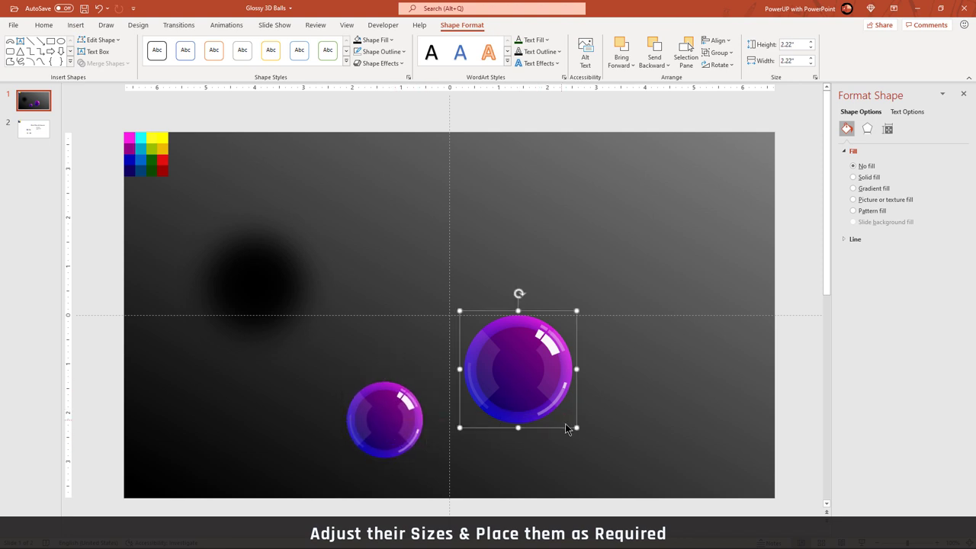
left_click_drag(576, 427, 566, 418)
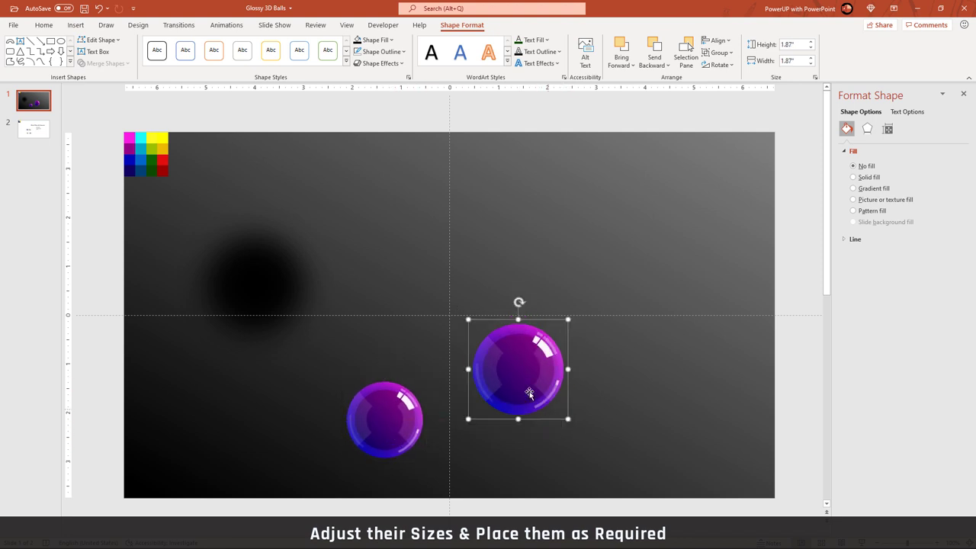
mouse_move(513, 380)
left_mouse_down()
mouse_move(502, 398)
mouse_move(501, 362)
mouse_move(420, 290)
left_mouse_up()
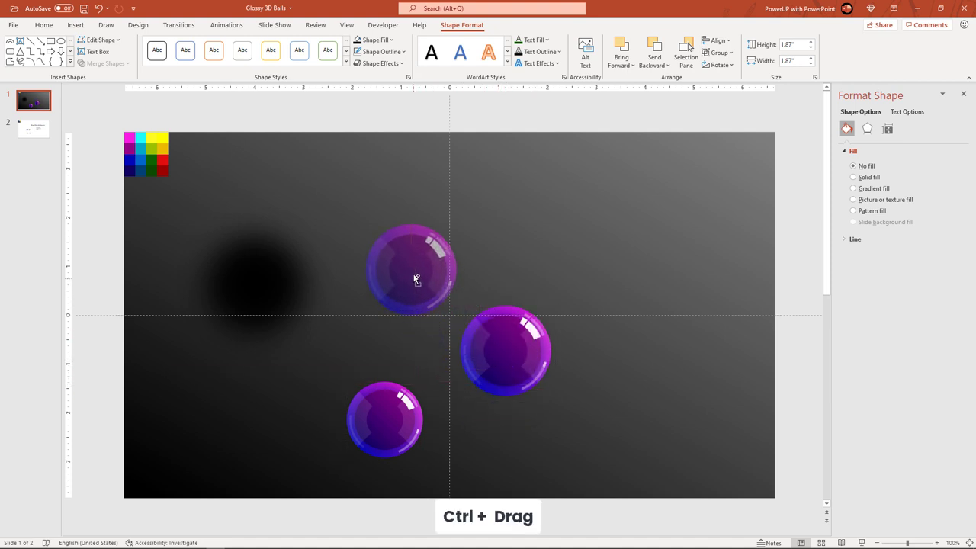
left_click_drag(460, 319, 468, 326, "ctrl")
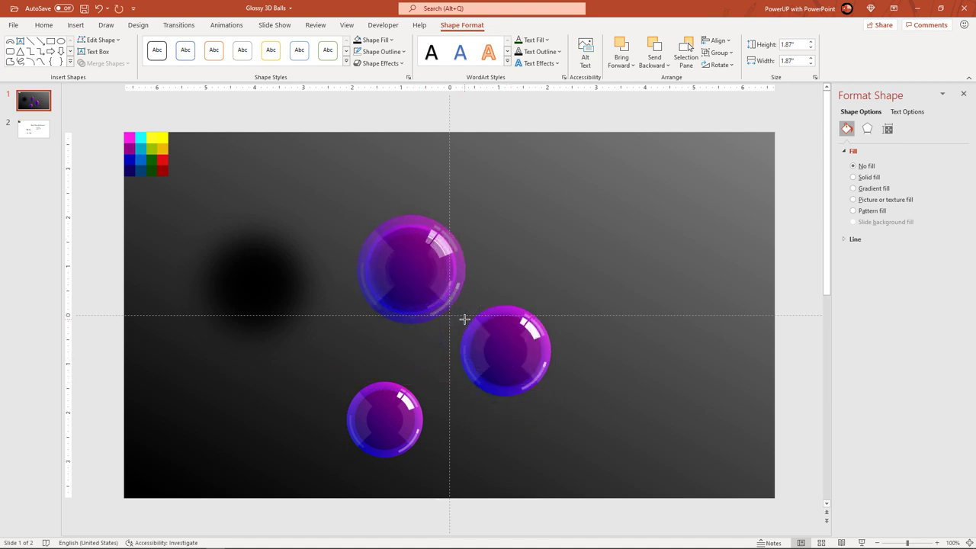
mouse_move(424, 289)
left_mouse_down()
mouse_move(416, 284)
mouse_move(551, 234)
mouse_move(543, 225)
left_mouse_up()
left_click_drag(602, 276, 610, 283, "ctrl+shift")
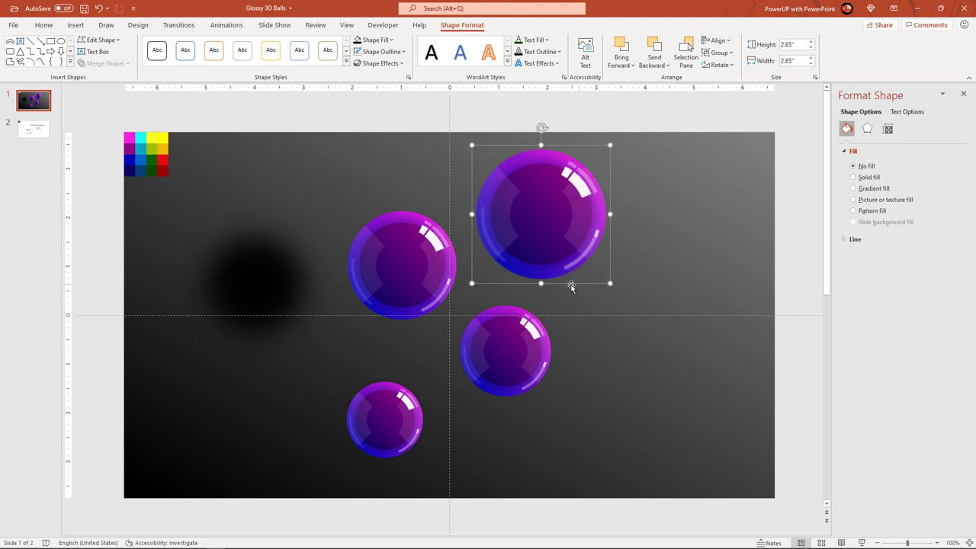
Select all four balls and shift them slightly down-left into the final staggered cluster
left_click(432, 278, "shift")
left_click(494, 340, "shift")
left_click(388, 429, "shift")
mouse_move(388, 429)
left_mouse_down()
mouse_move(381, 438)
mouse_move(374, 413)
left_mouse_up()
left_click(371, 440)
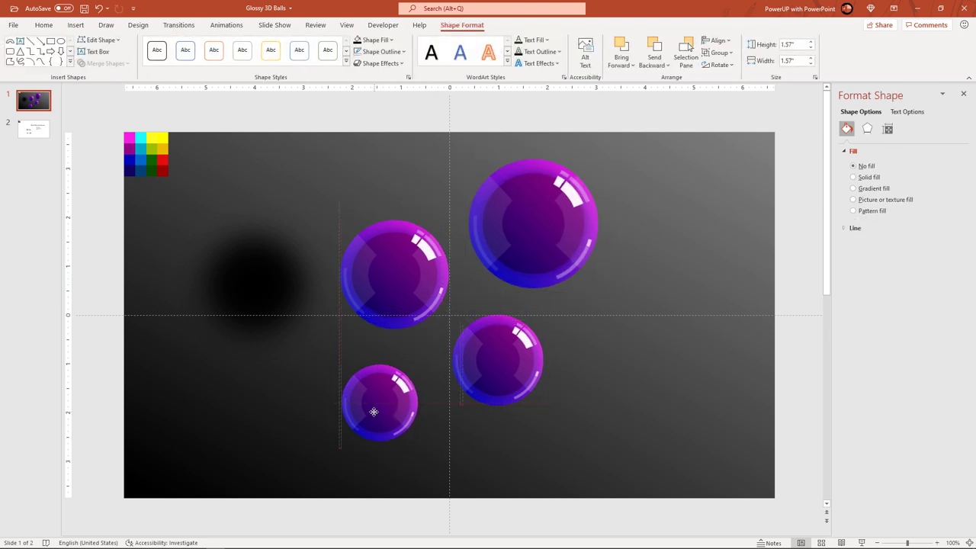
left_click(497, 358, "shift")
left_click(400, 305, "shift")
left_click(533, 226, "shift")
left_click_drag(533, 226, 531, 244)
Move the soft black shadow behind the bottom ball and shrink it to 2.94 inches square
left_click(641, 356)
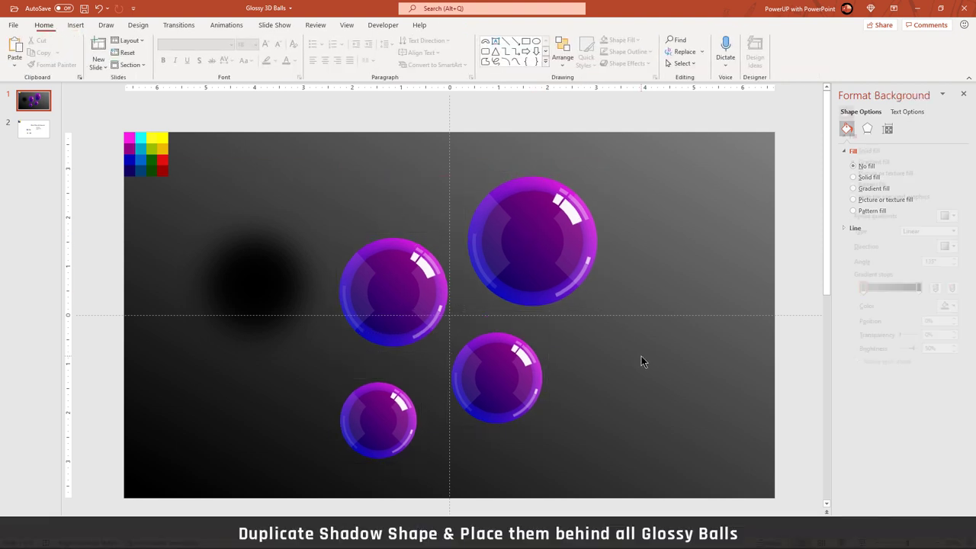
left_click(295, 317)
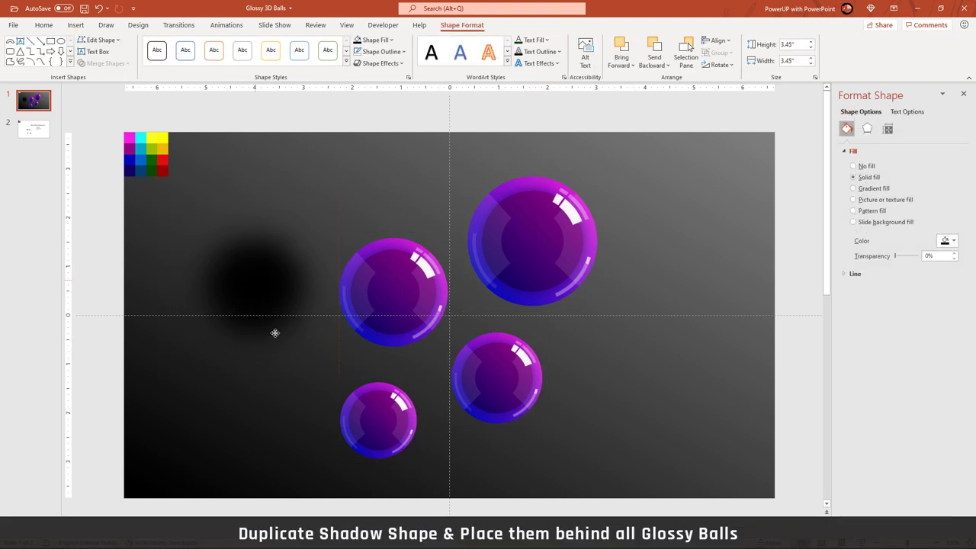
left_click_drag(274, 330, 358, 426)
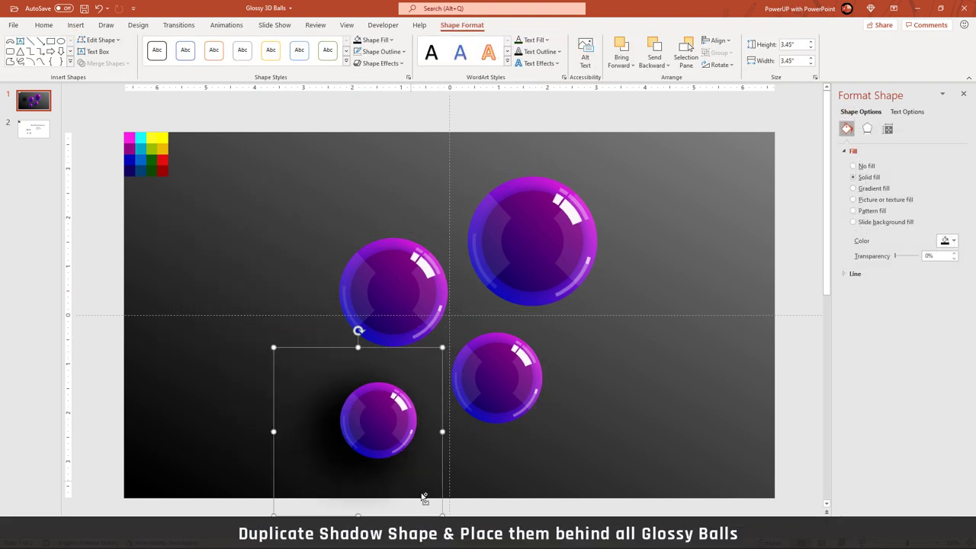
left_click_drag(440, 514, 430, 503)
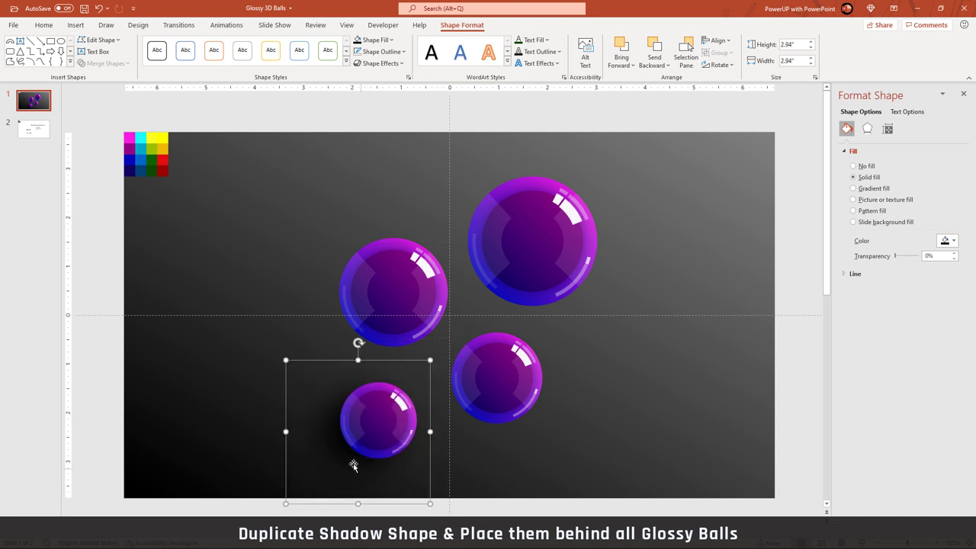
left_click_drag(350, 459, 353, 460)
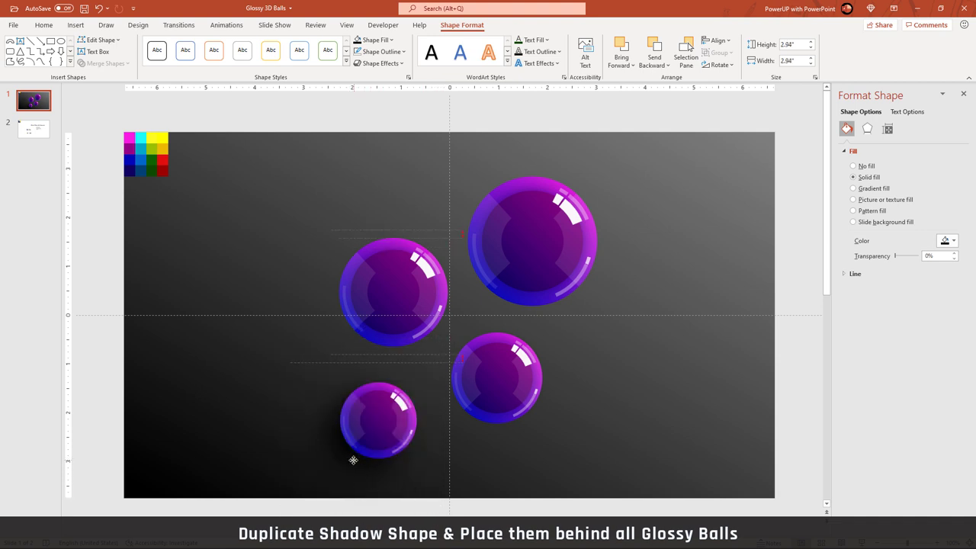
Duplicate the shadow behind the right-middle ball and send it to back
key("ctrl+d")
left_click_drag(362, 470, 482, 420)
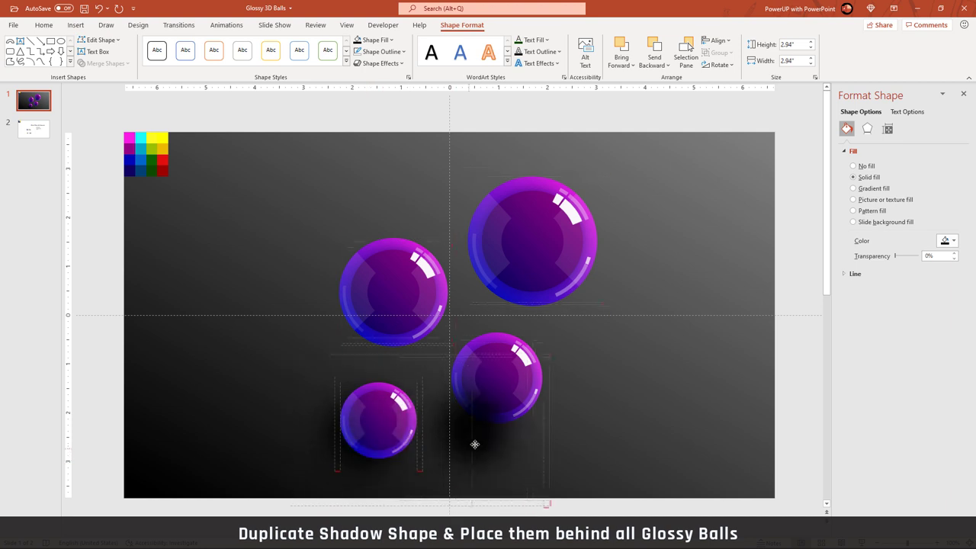
right_click(482, 420)
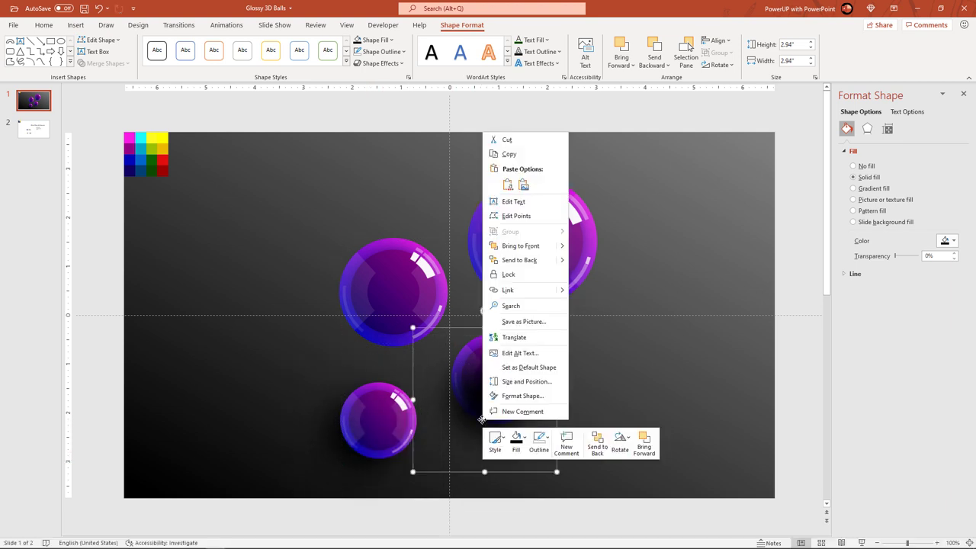
left_click(510, 263)
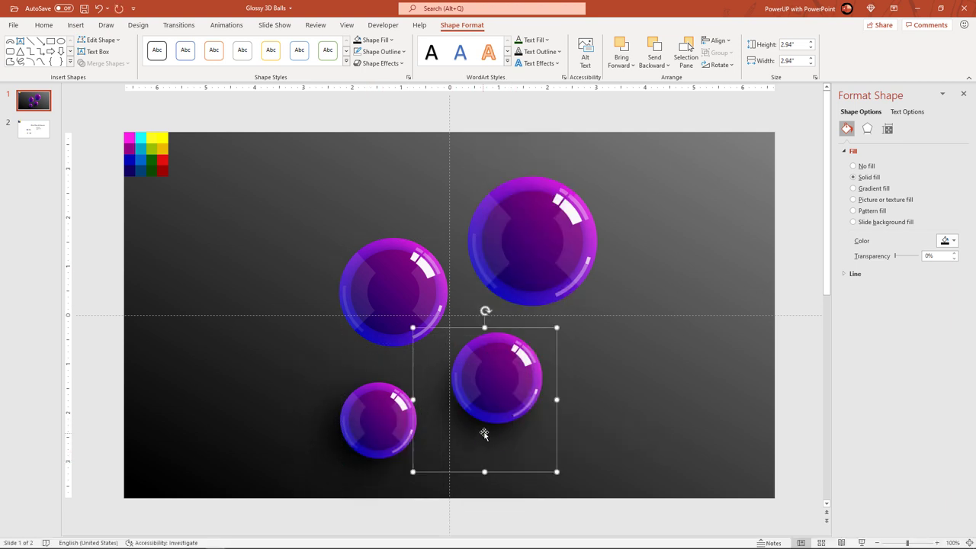
Add a shadow copy enlarged to 3.56 inches behind the top-right ball
key("ctrl+d")
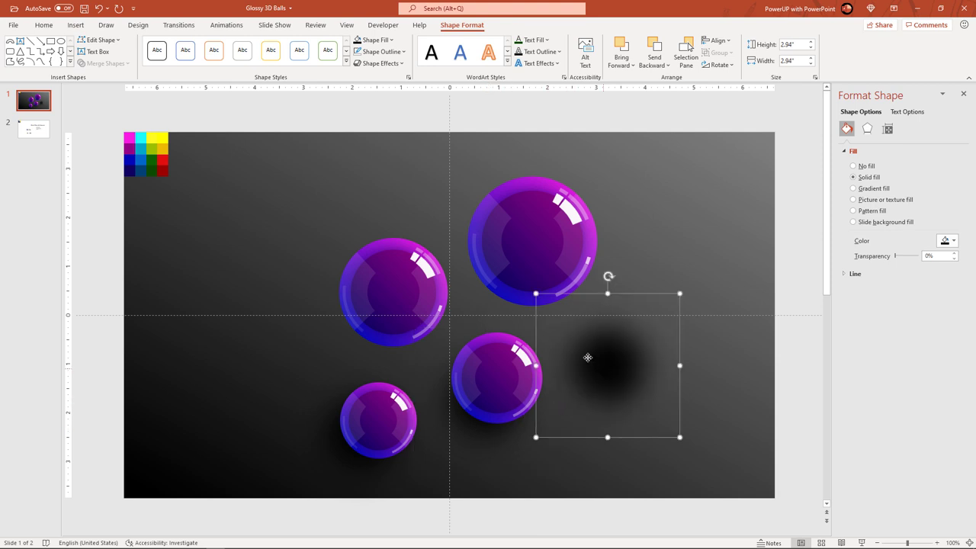
left_click_drag(583, 355, 496, 279)
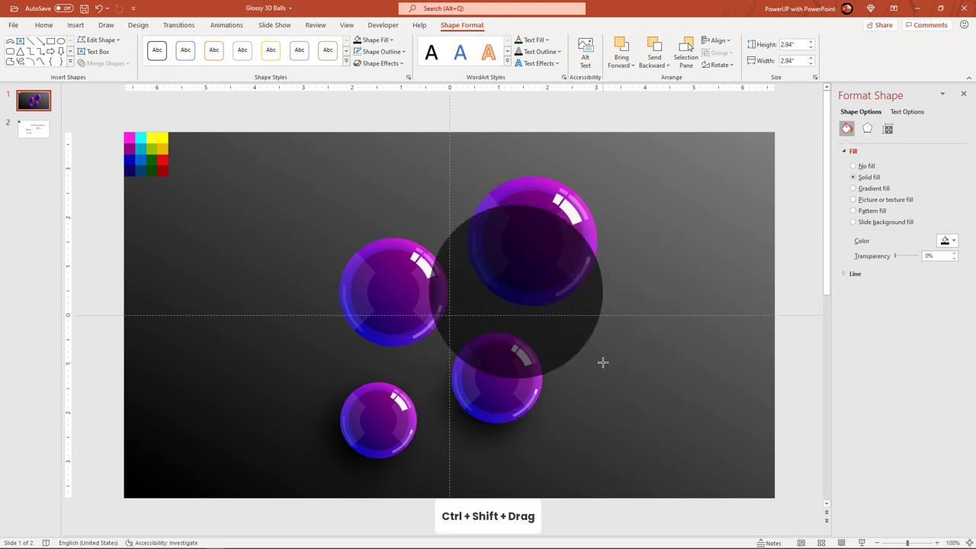
left_click_drag(573, 349, 589, 365)
left_click_drag(513, 310, 509, 293)
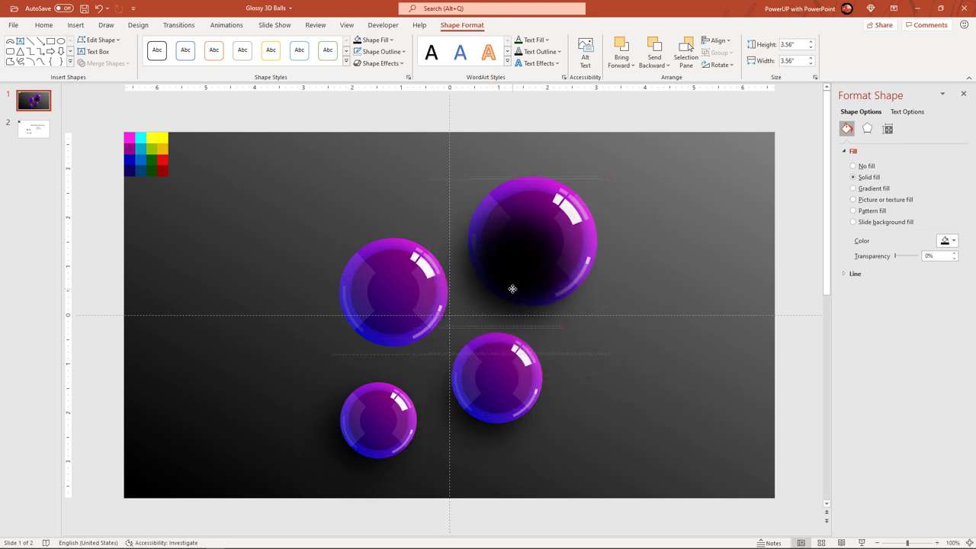
right_click(513, 292)
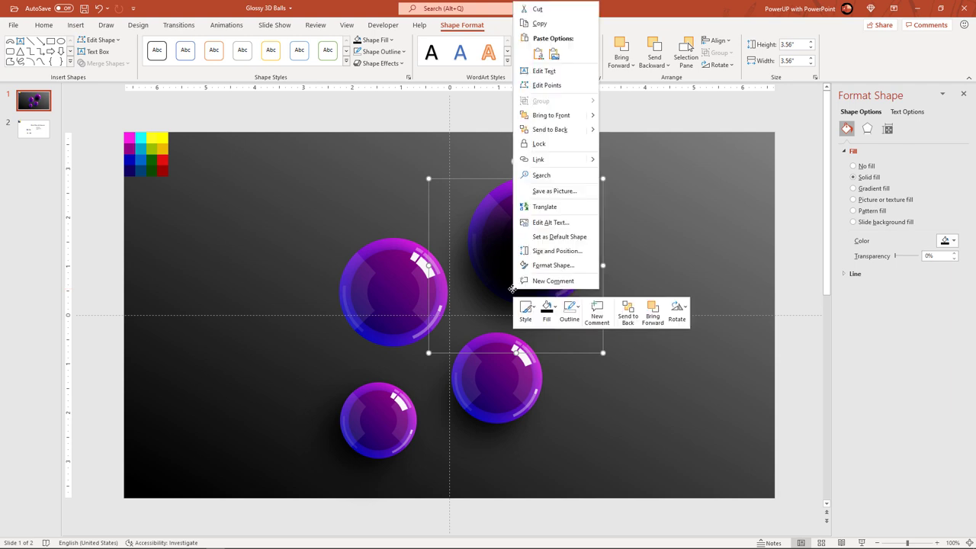
left_click(552, 129)
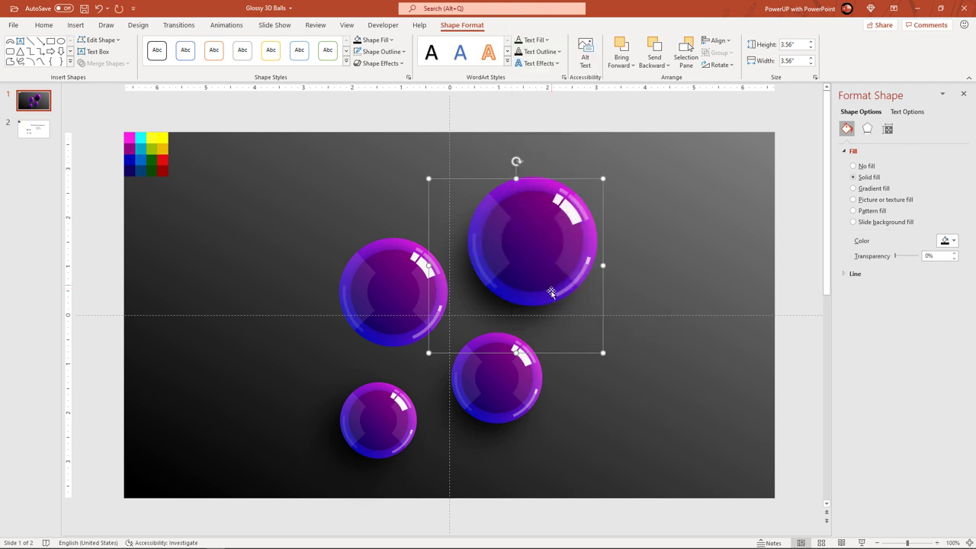
left_click(632, 388)
left_click(570, 319)
Duplicate the 3.56-inch shadow behind the upper-left ball and send it to back
key("ctrl+d")
key("ctrl+d")
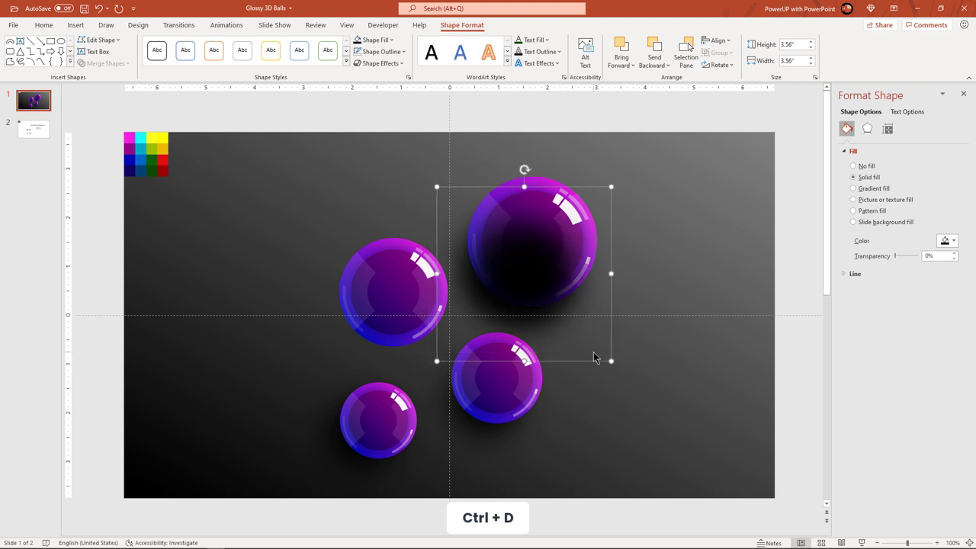
left_click_drag(594, 358, 454, 390)
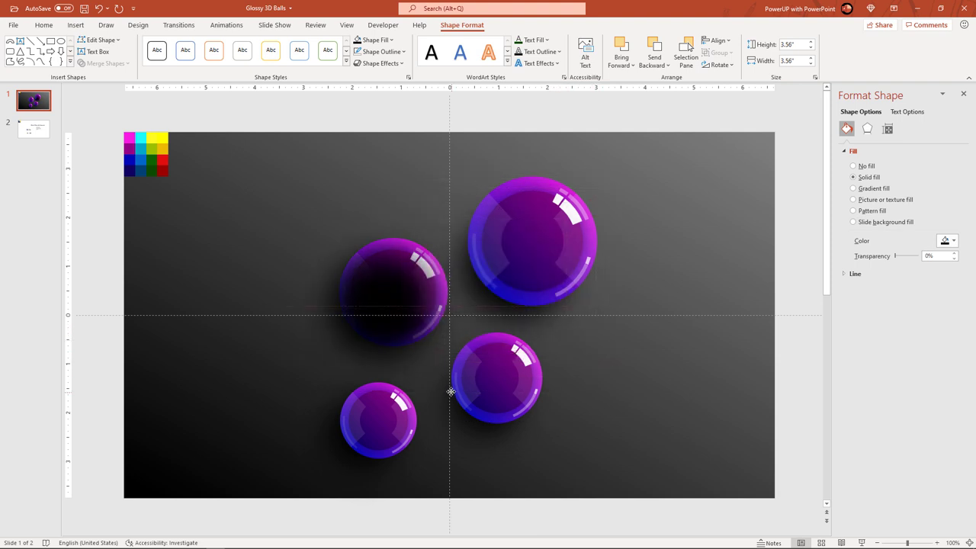
right_click(381, 349)
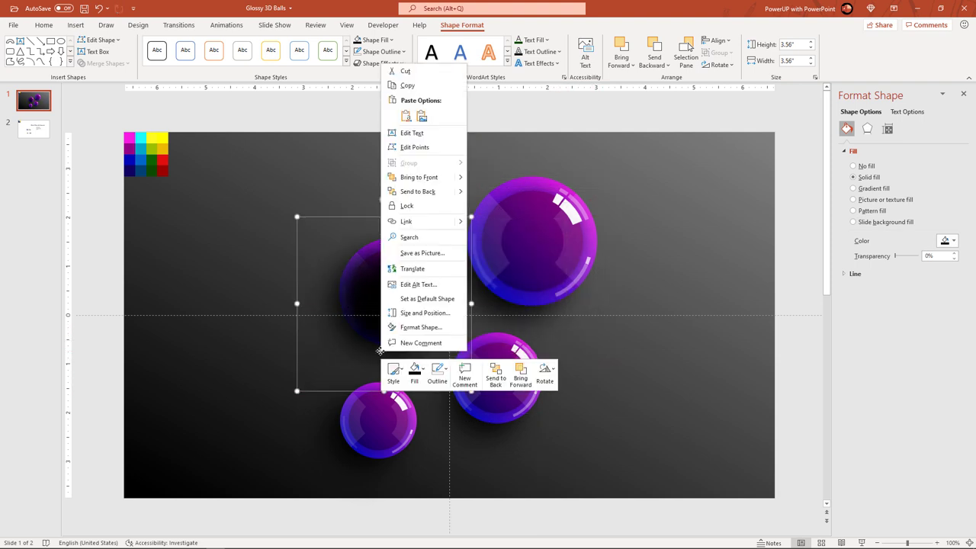
left_click(413, 195)
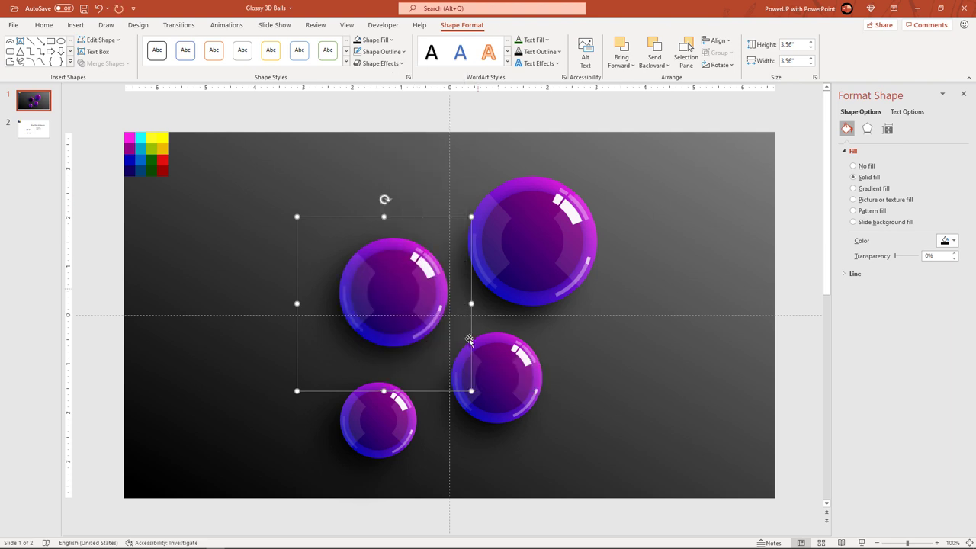
key("Escape")
left_click(433, 392)
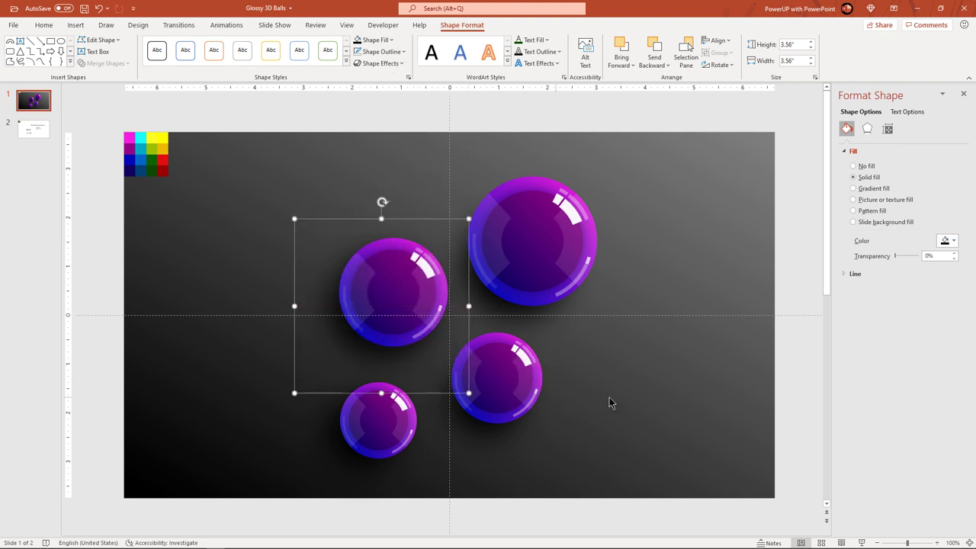
left_click(705, 397)
left_click(387, 427)
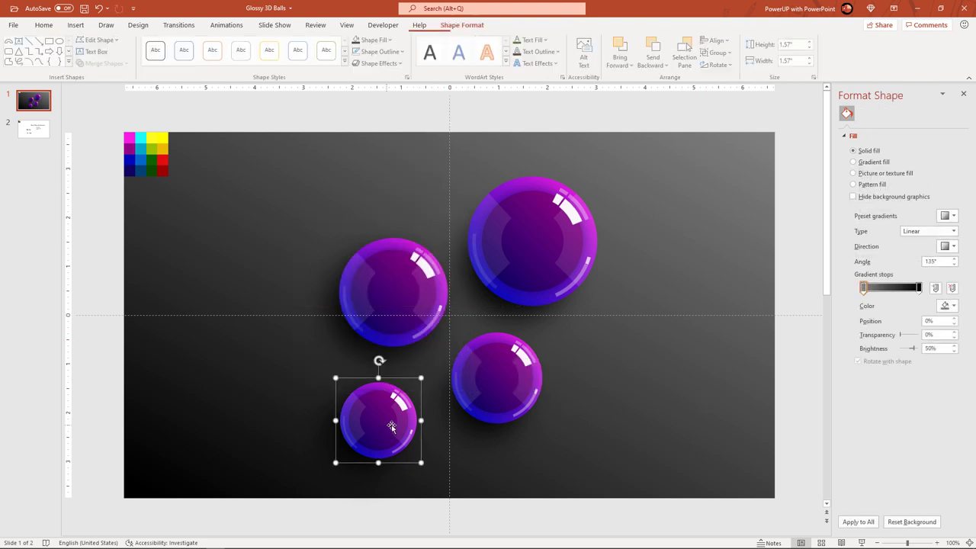
left_click(492, 390, "shift")
Ungroup the selected glossy balls into their separate parts
left_click(533, 261, "shift")
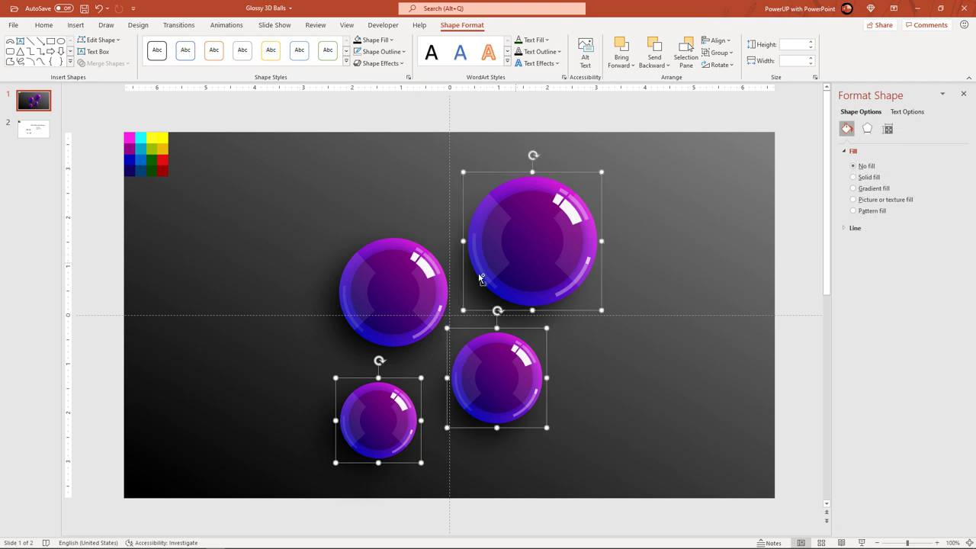
left_click(404, 293, "shift")
right_click(393, 287)
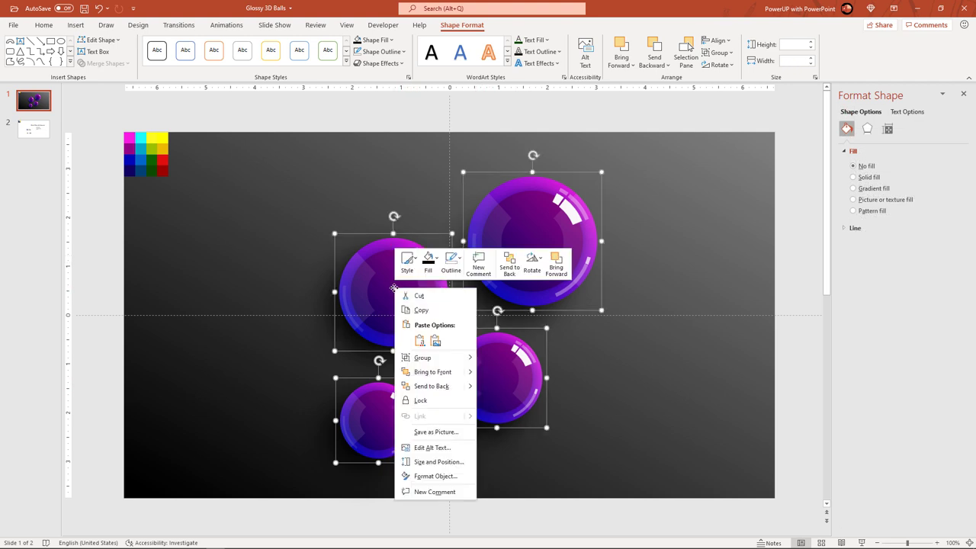
mouse_move(421, 358)
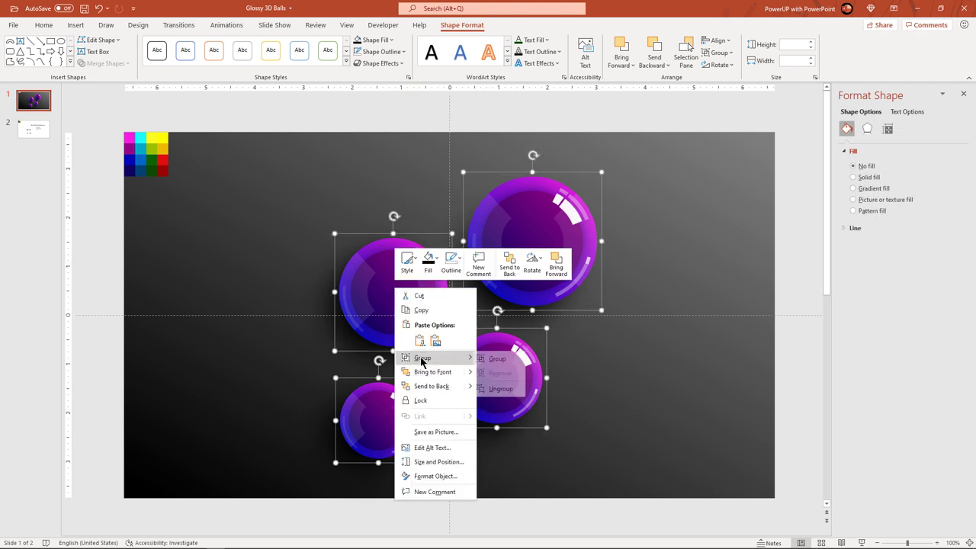
left_click(506, 388)
left_click(595, 392)
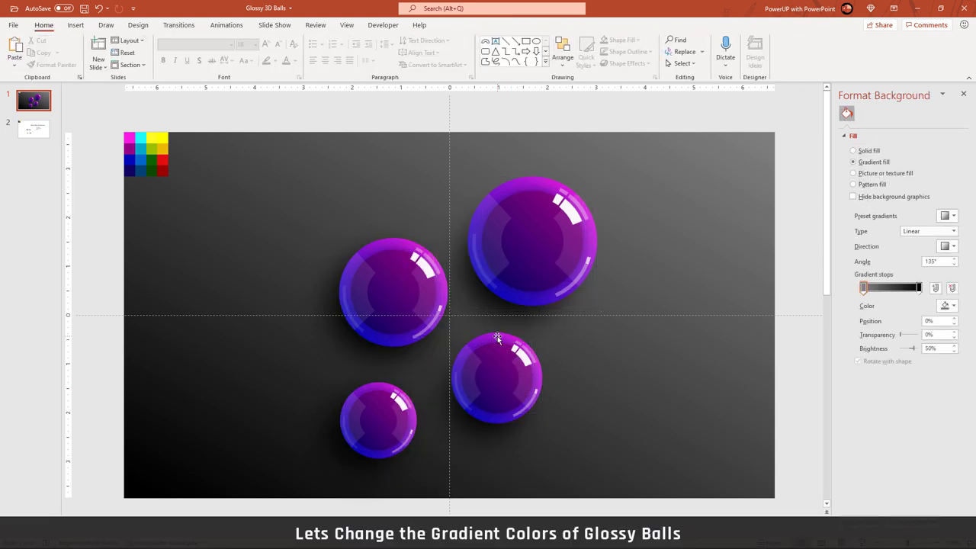
Set the lower-right ball's outer gradient stops to cyan and blue, sampled from the swatch grid
left_click(498, 337)
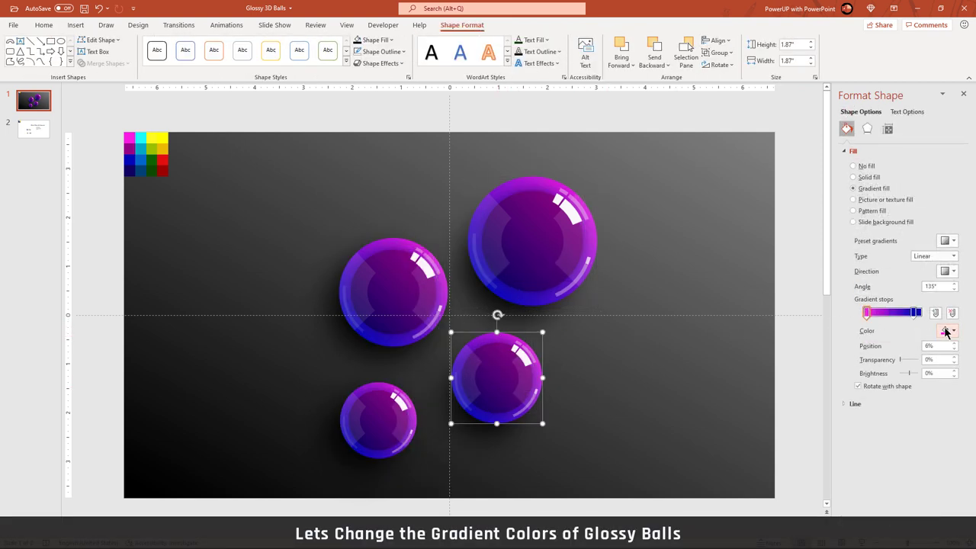
left_click(945, 331)
left_click(905, 480)
left_click(141, 136)
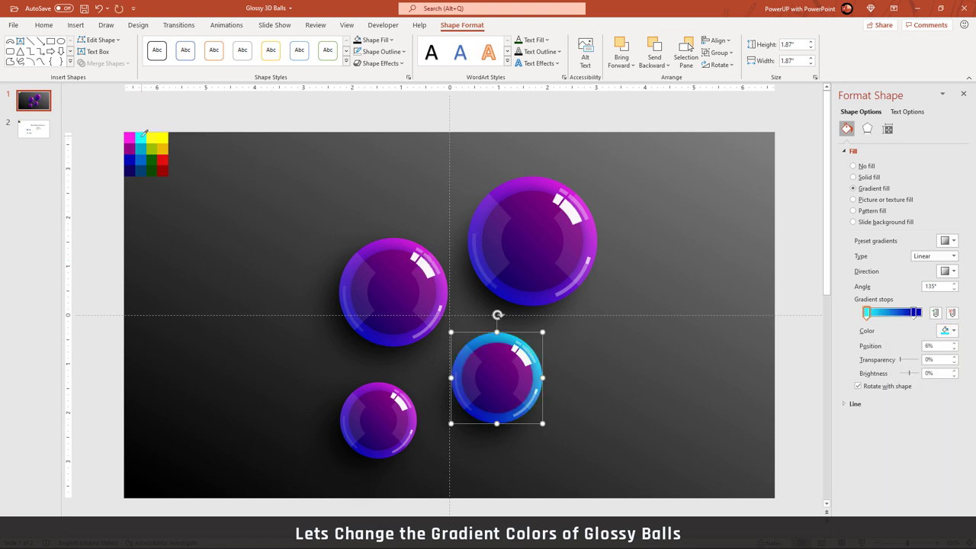
left_click(912, 313)
left_click(951, 332)
left_click(914, 482)
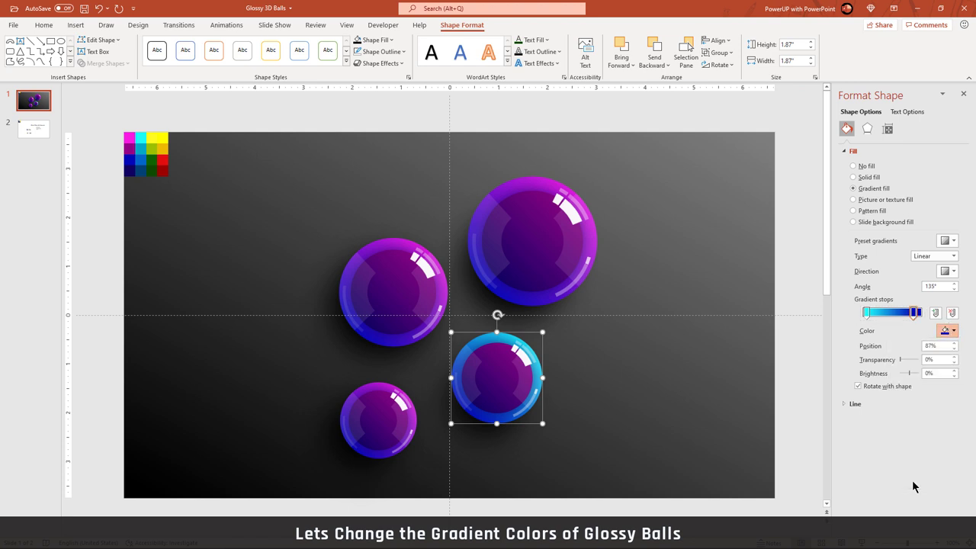
left_click(143, 158)
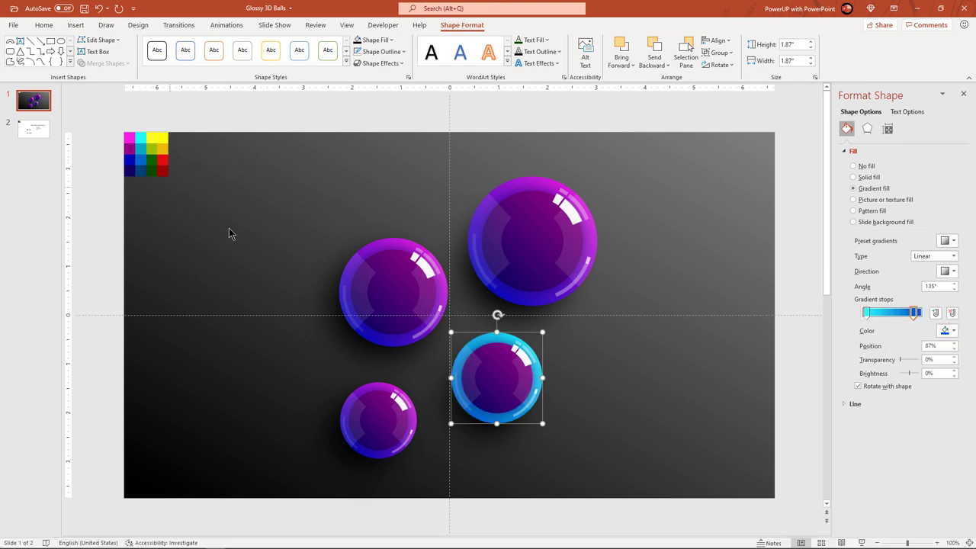
Give the ball's inner circle dark blue and cyan gradient stops using the Eyedropper
left_click(499, 347)
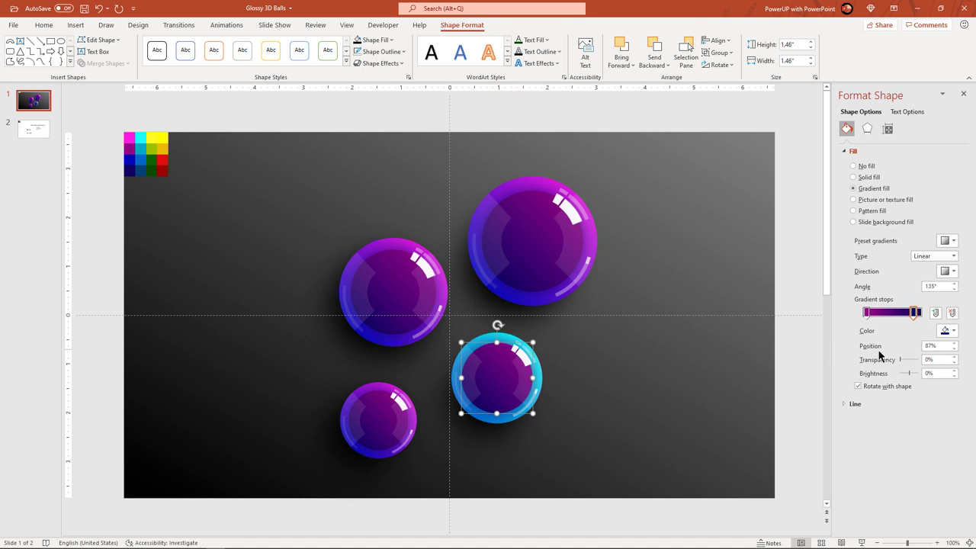
left_click(950, 331)
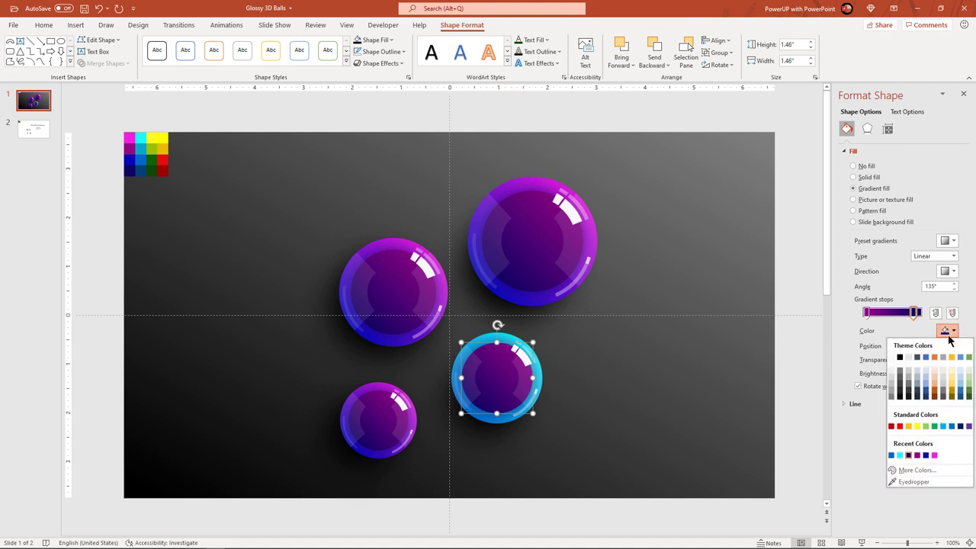
left_click(910, 482)
left_click(145, 170)
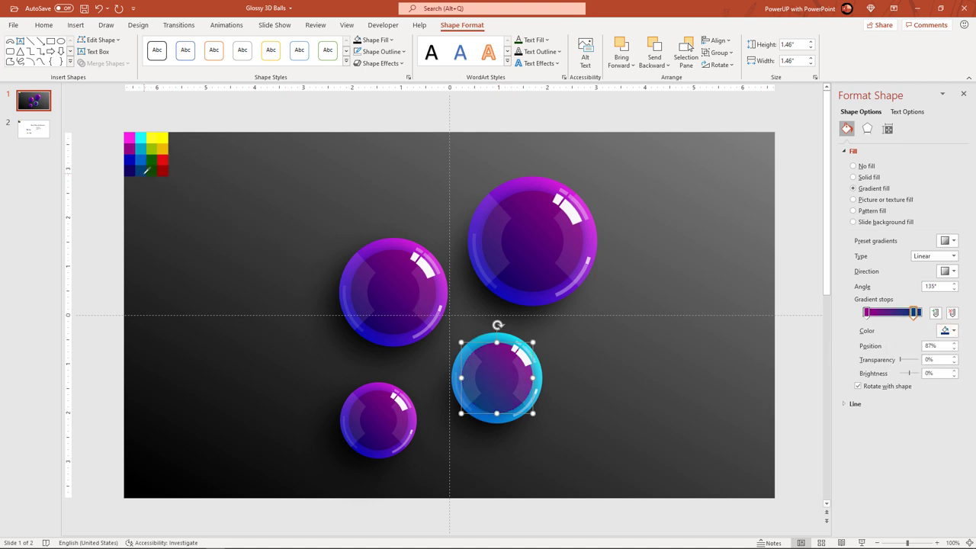
left_click(867, 313)
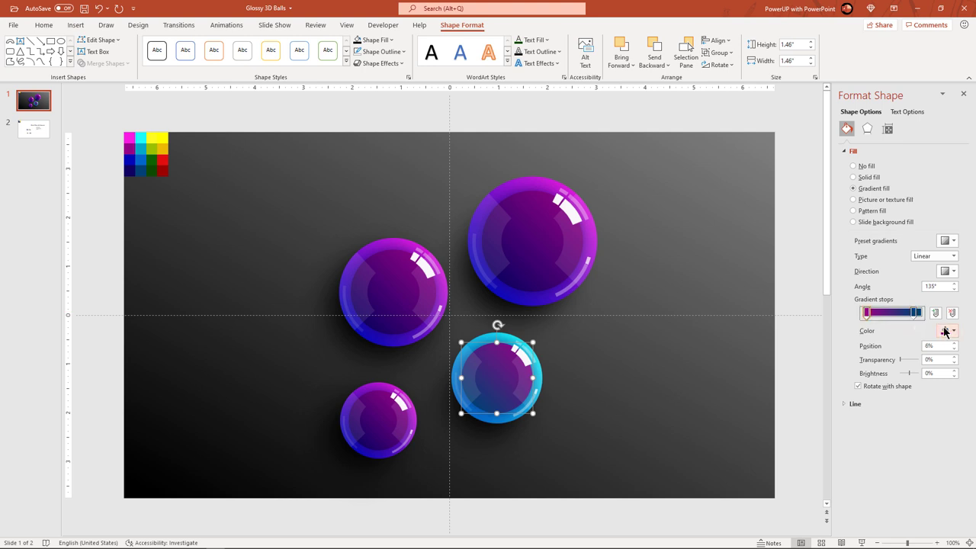
left_click(951, 331)
left_click(911, 483)
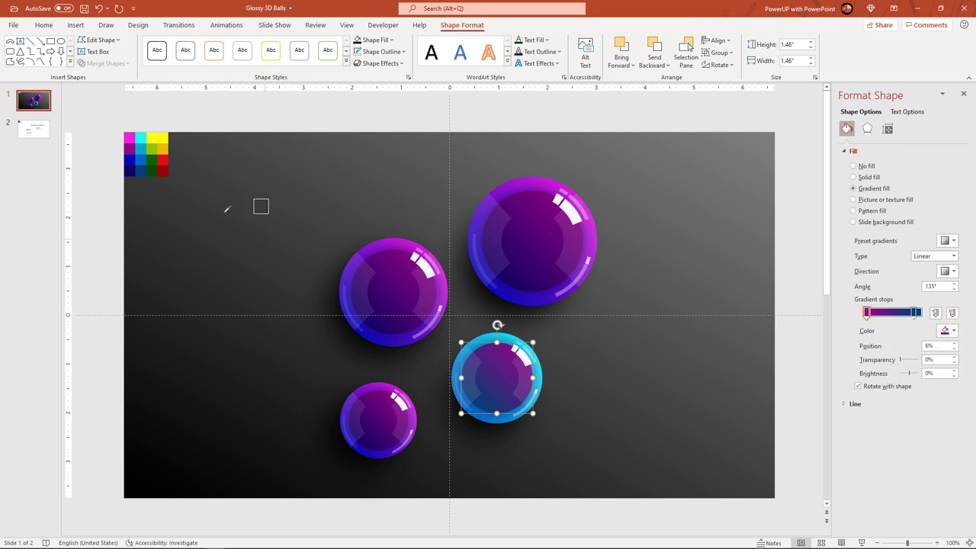
left_click(141, 146)
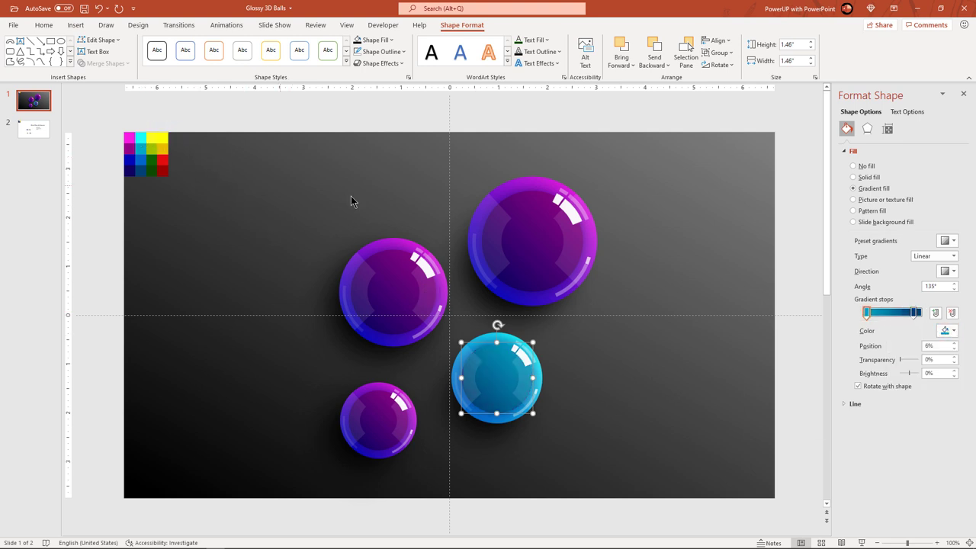
Change the lower-right ball's shadow colour to dark blue
left_click(867, 129)
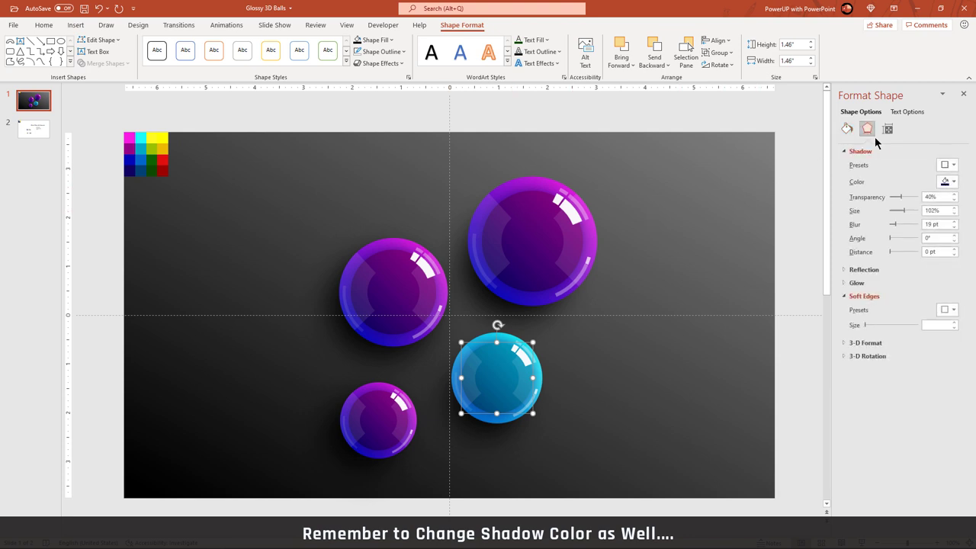
left_click(953, 182)
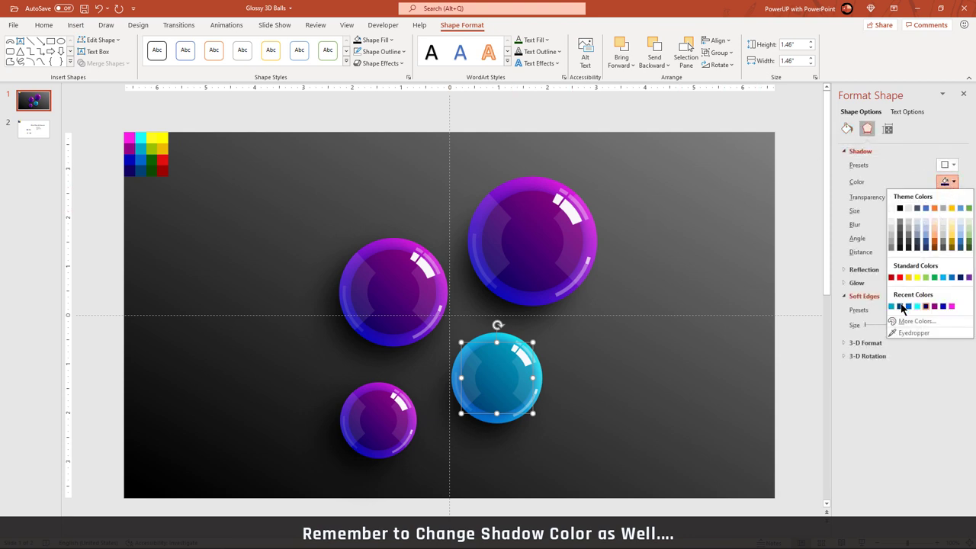
left_click(900, 306)
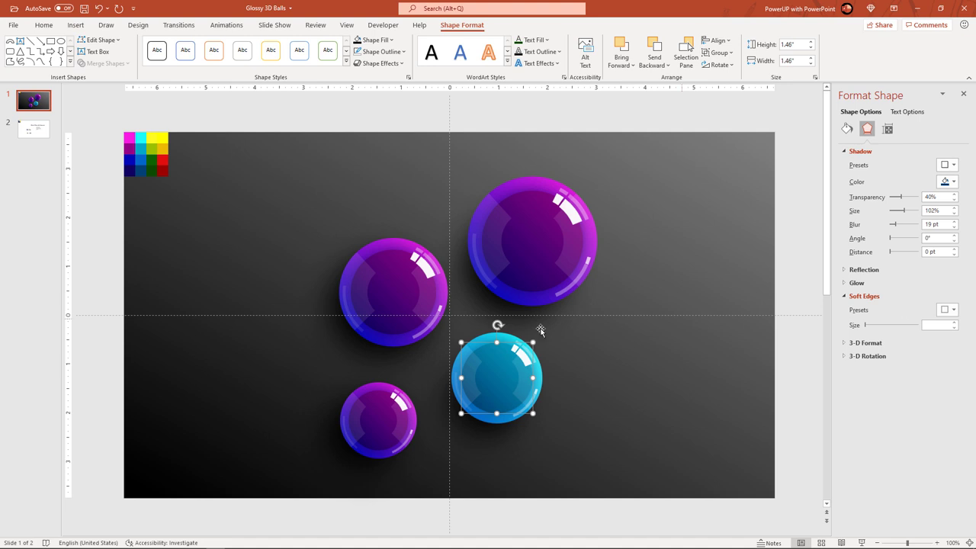
left_click(391, 244)
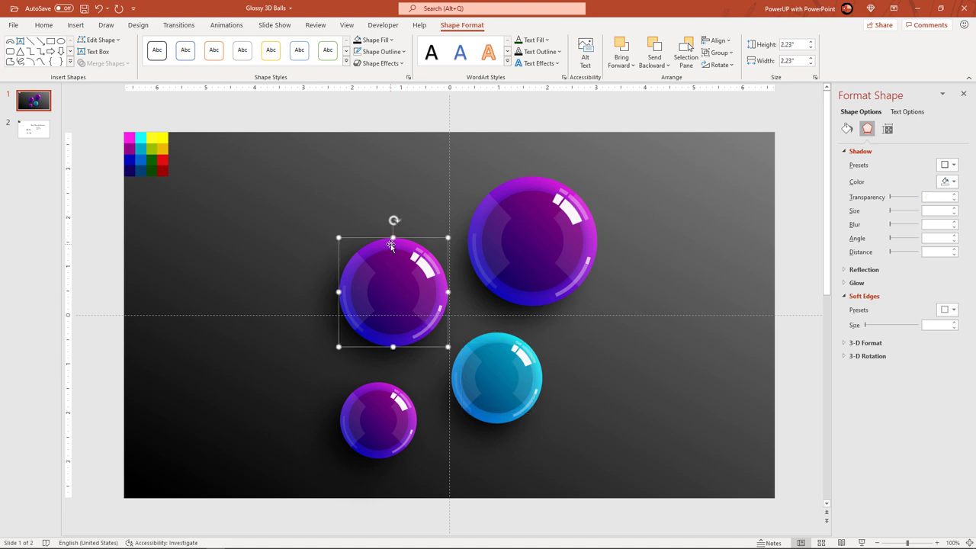
Set the middle-left ball's rim gradient stops to yellow and green from the swatch grid
left_click(846, 128)
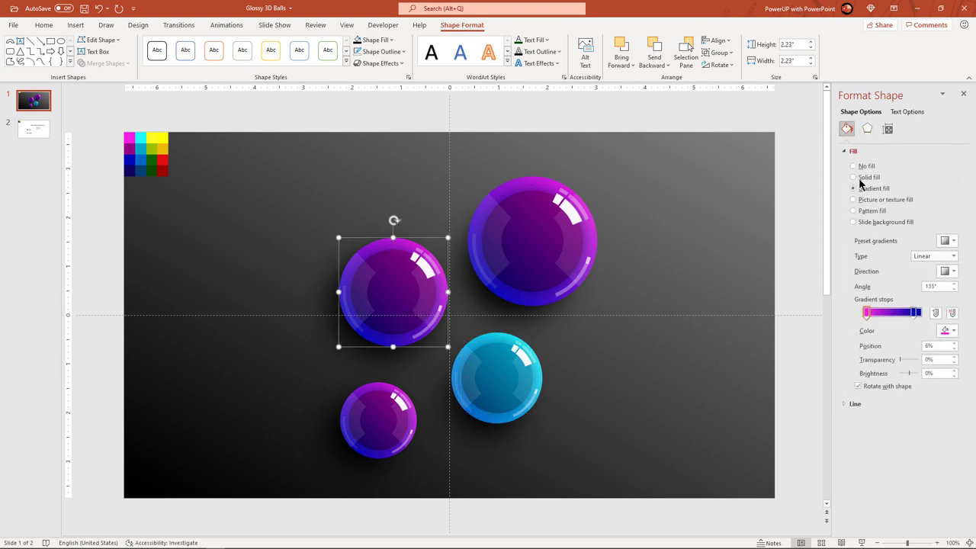
left_click(948, 330)
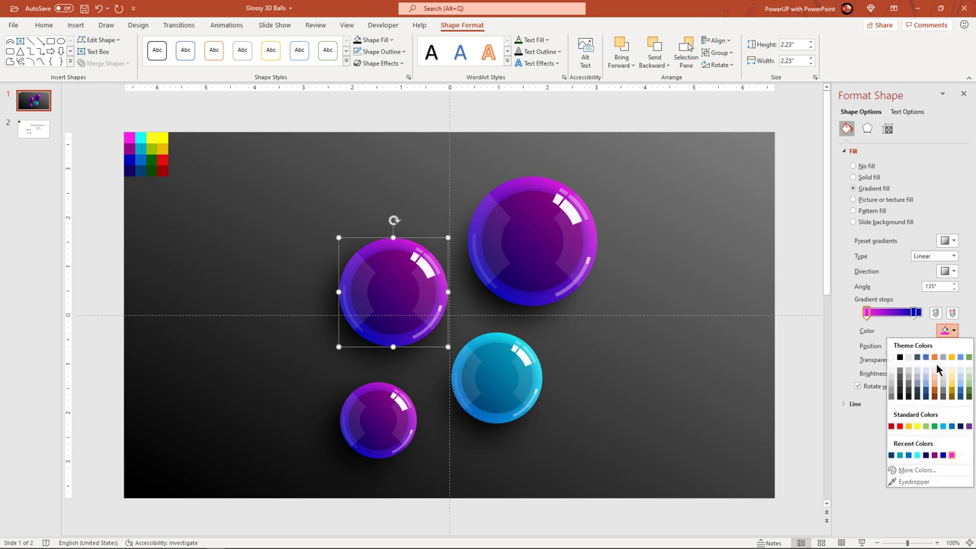
left_click(907, 482)
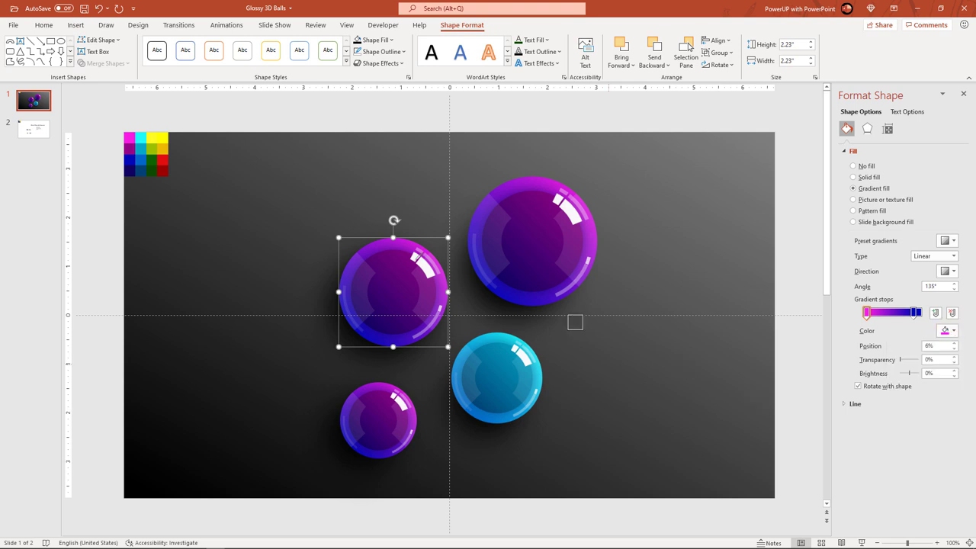
left_click(152, 137)
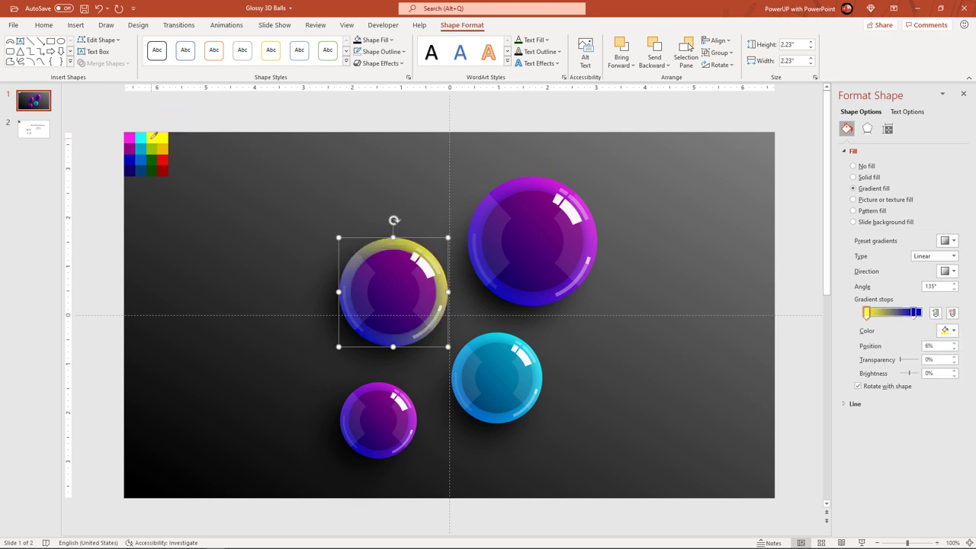
left_click(915, 313)
left_click(949, 330)
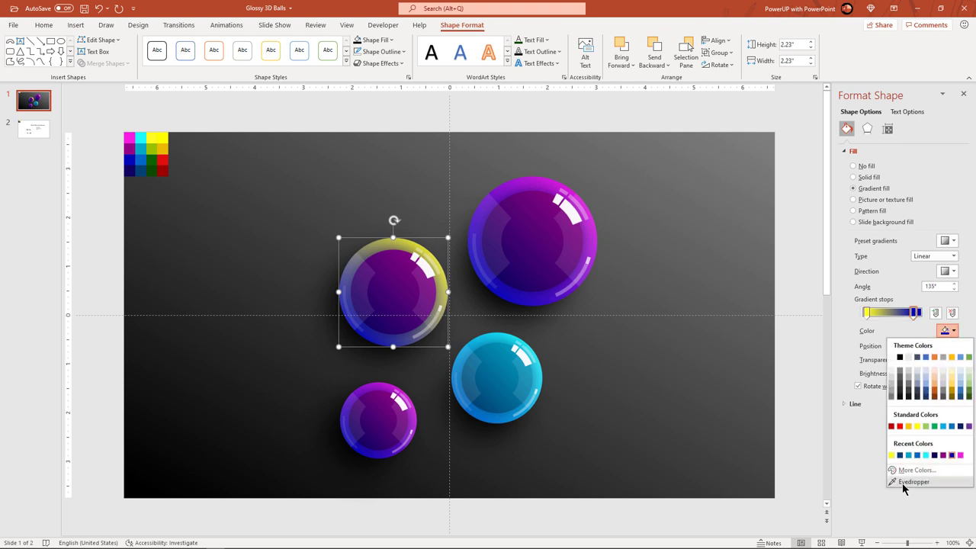
left_click(907, 482)
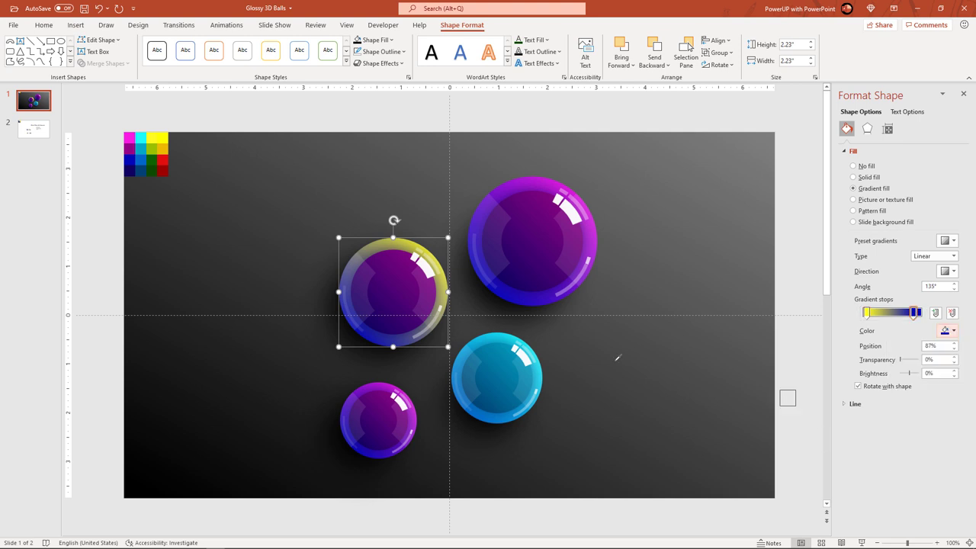
left_click(154, 157)
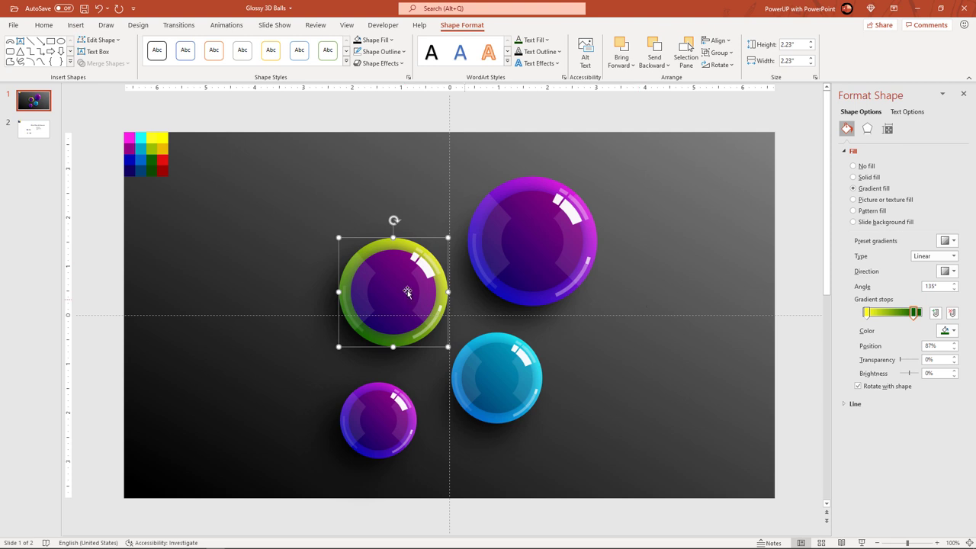
Give the inner circle dark green and yellow-green gradient stops with the Eyedropper
left_click(382, 259)
left_click(942, 336)
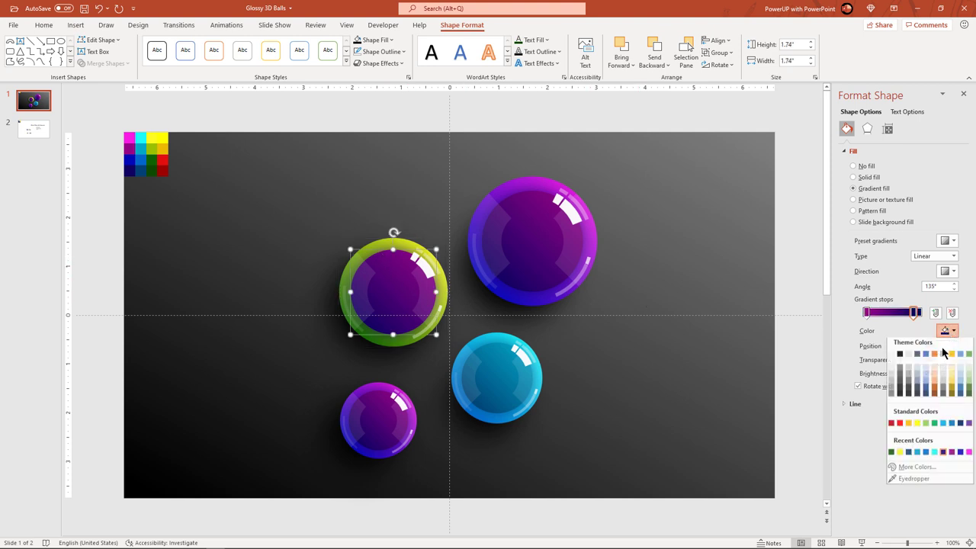
left_click(907, 482)
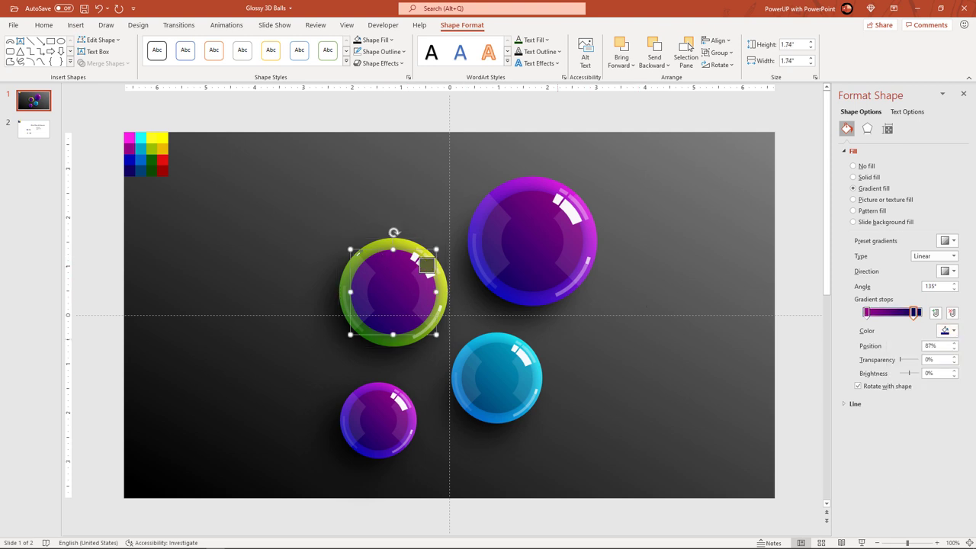
left_click(155, 169)
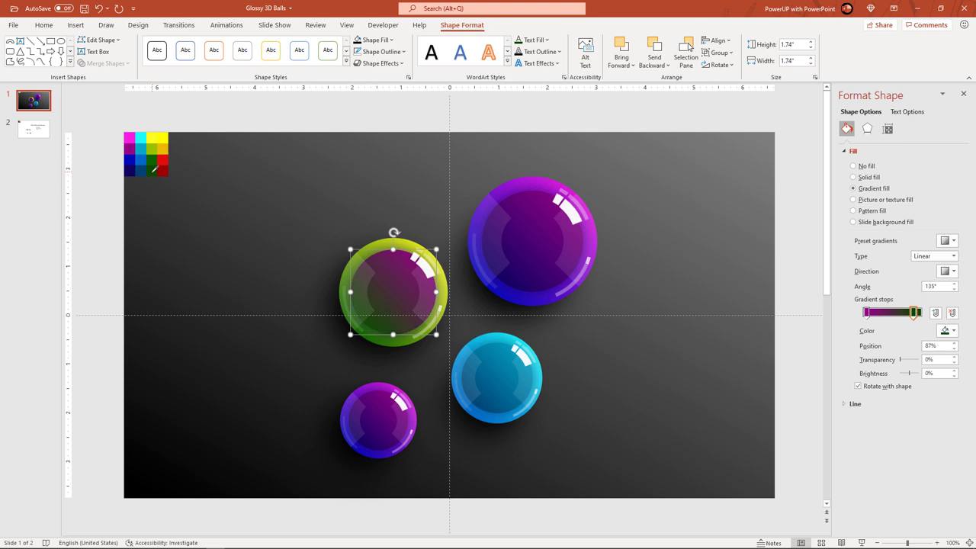
left_click(866, 313)
left_click(950, 330)
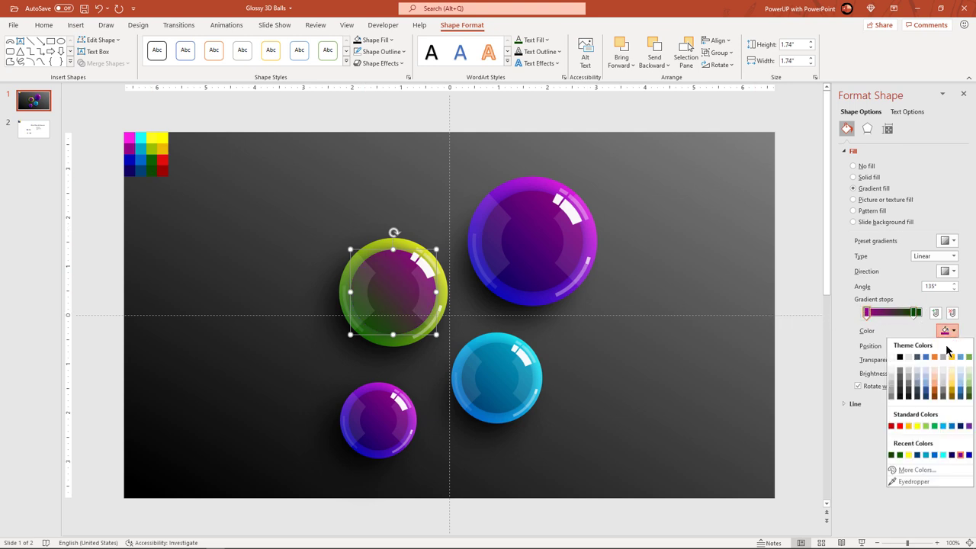
left_click(910, 481)
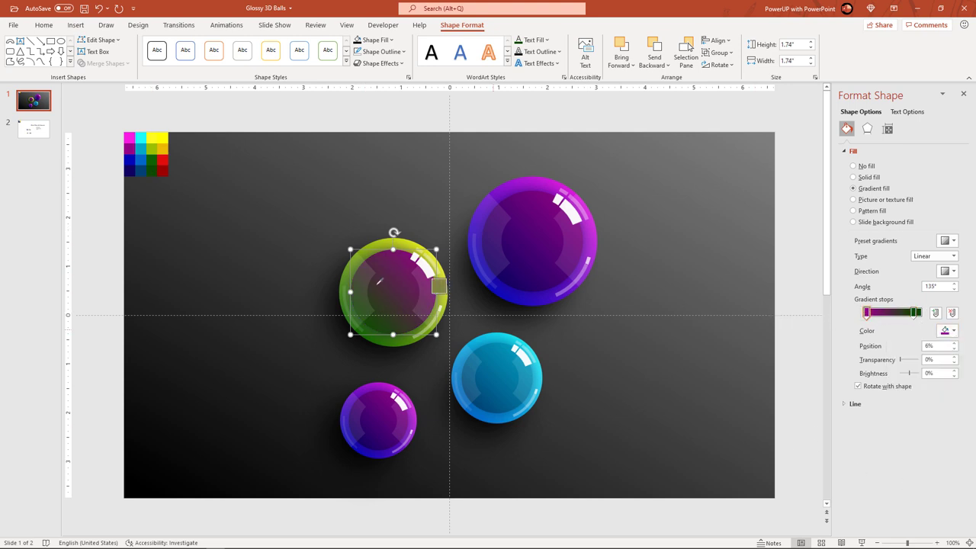
left_click(154, 146)
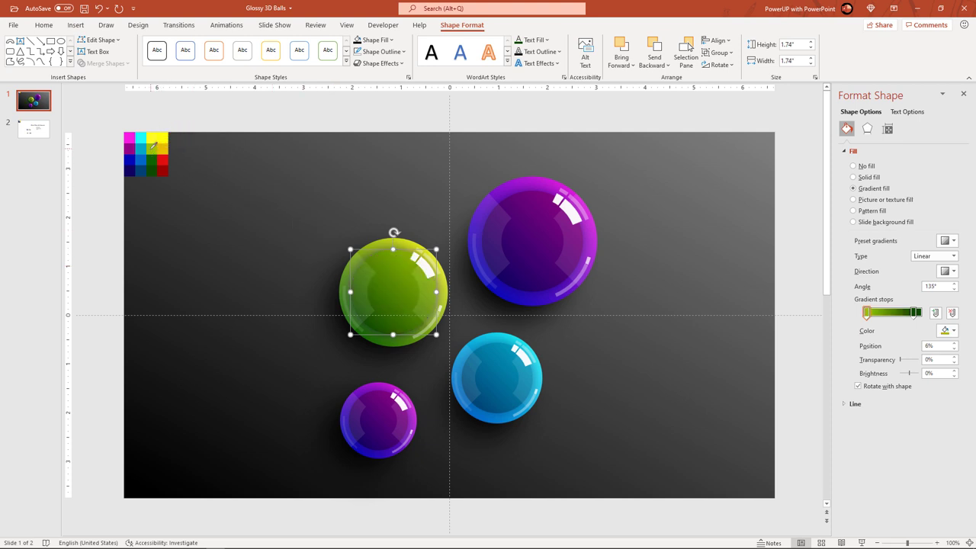
Make the middle-left ball's shadow green
left_click(869, 130)
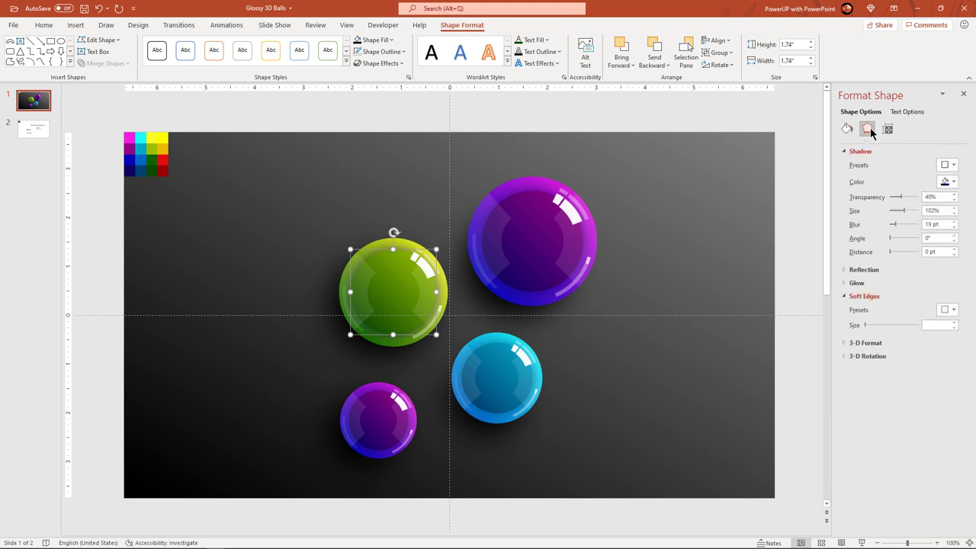
left_click(952, 182)
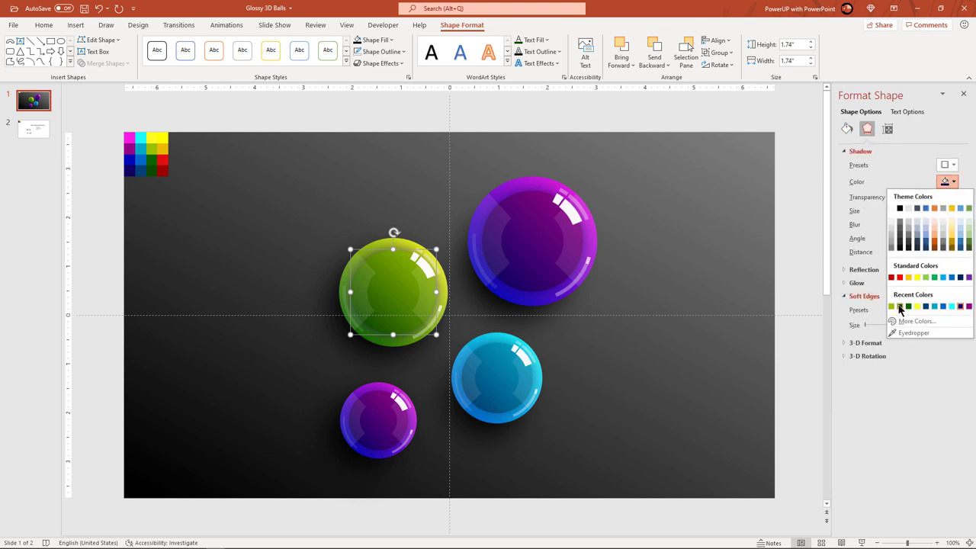
left_click(899, 306)
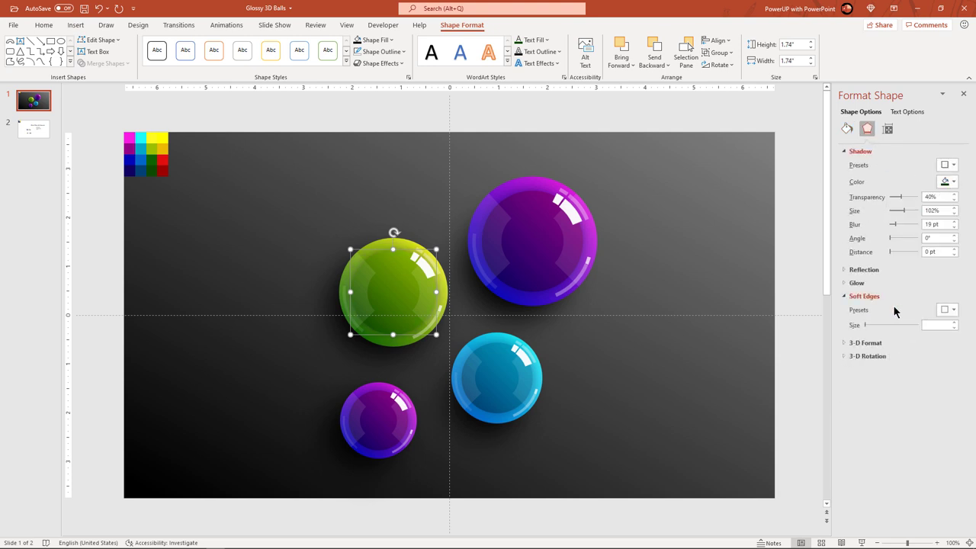
Set the top-right ball's rim gradient stops to yellow and red from the swatch grid
left_click(518, 183)
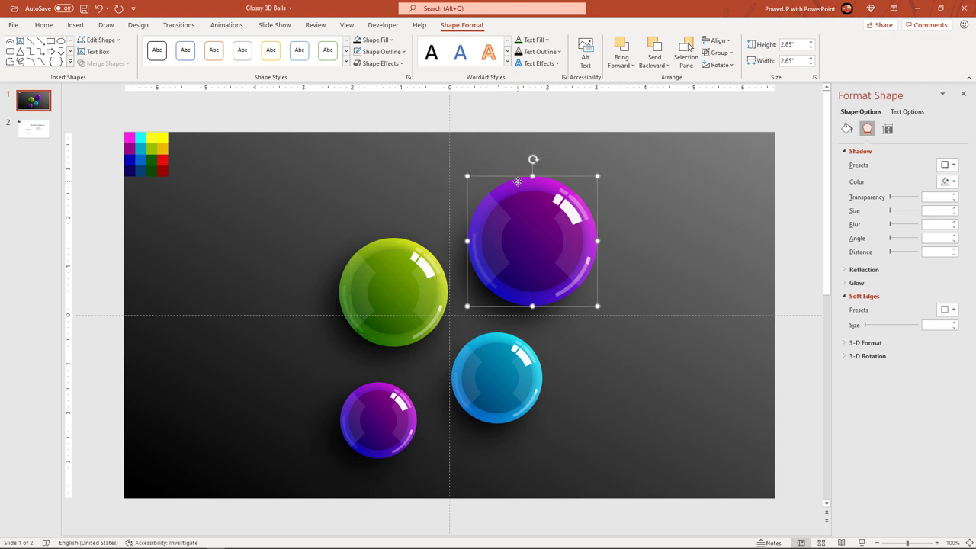
left_click(846, 129)
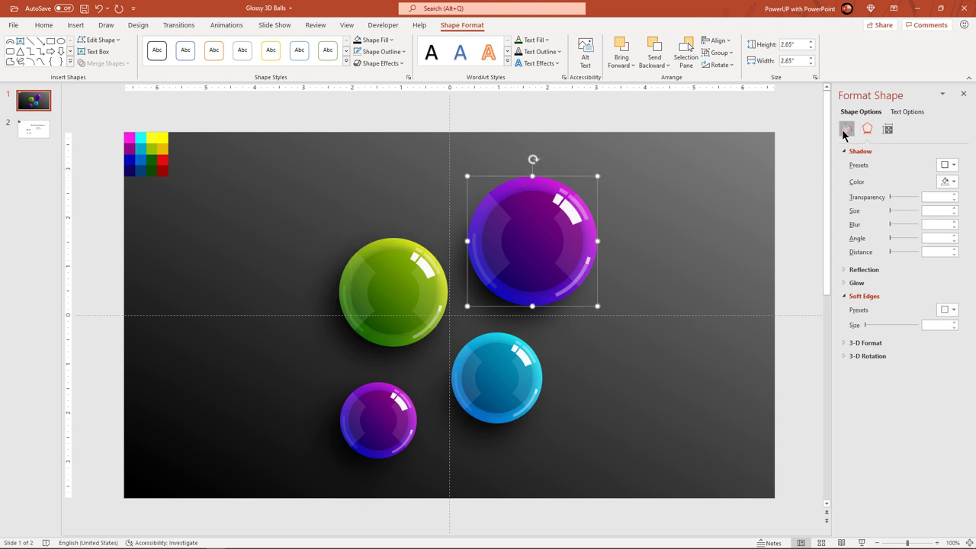
left_click(949, 329)
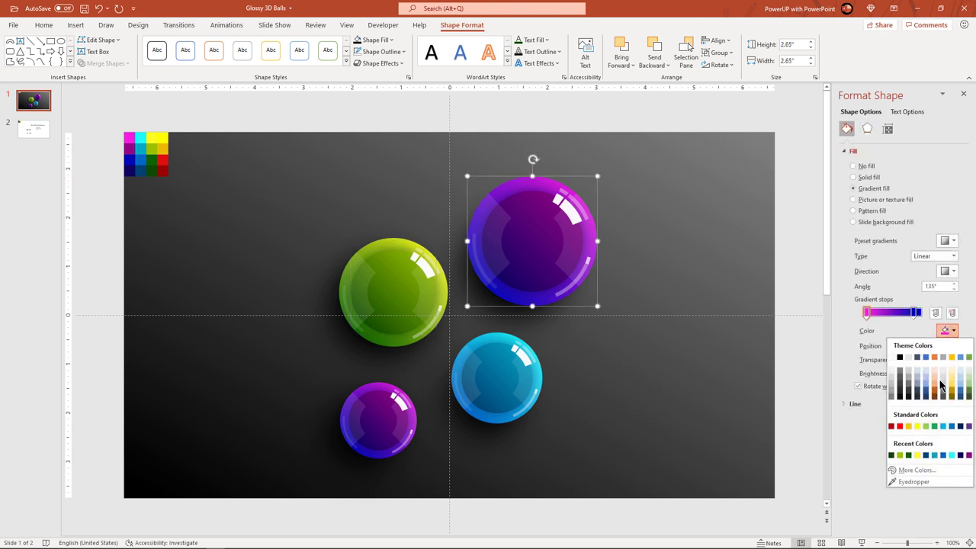
left_click(912, 484)
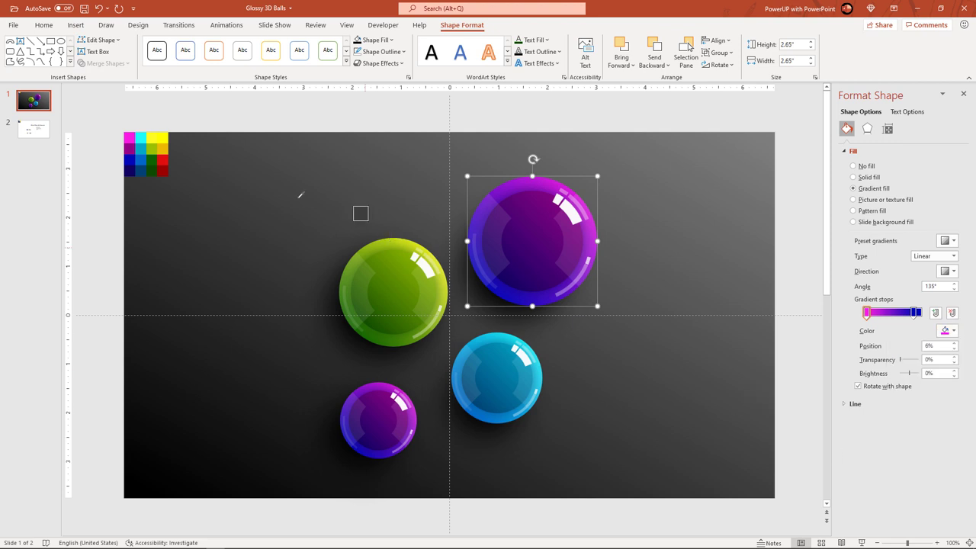
left_click(163, 137)
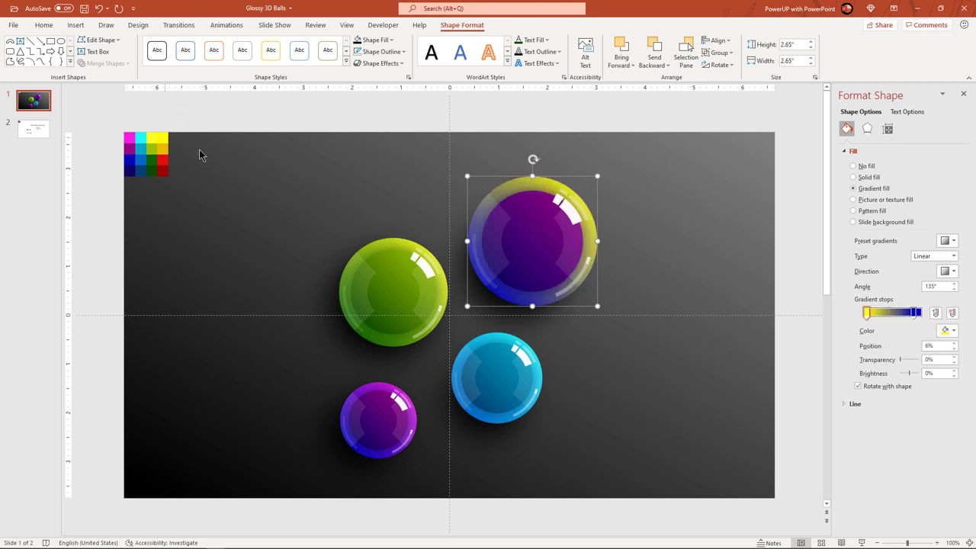
left_click(948, 330)
left_click(915, 483)
left_click(162, 159)
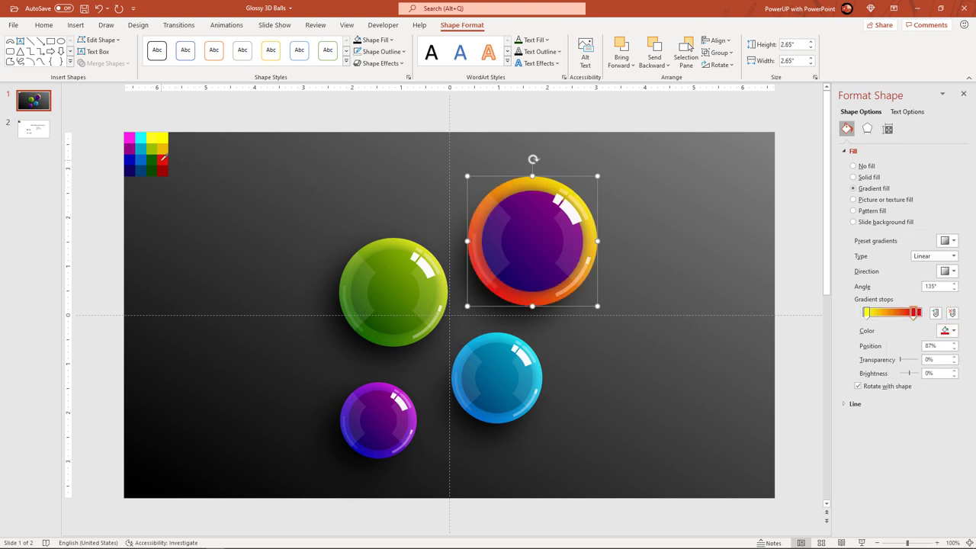
Give the top-right ball's inner circle red and orange gradient stops with the Eyedropper
left_click(529, 203)
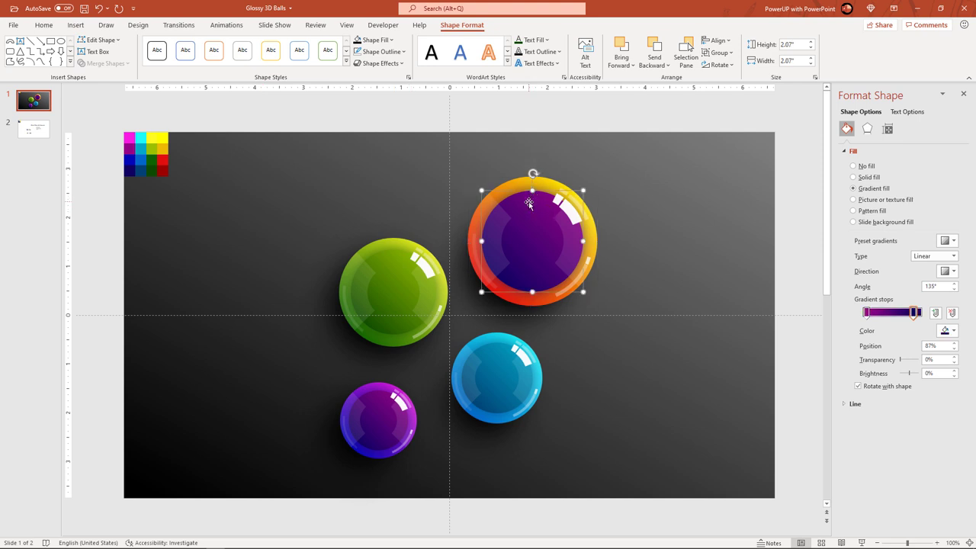
left_click(953, 333)
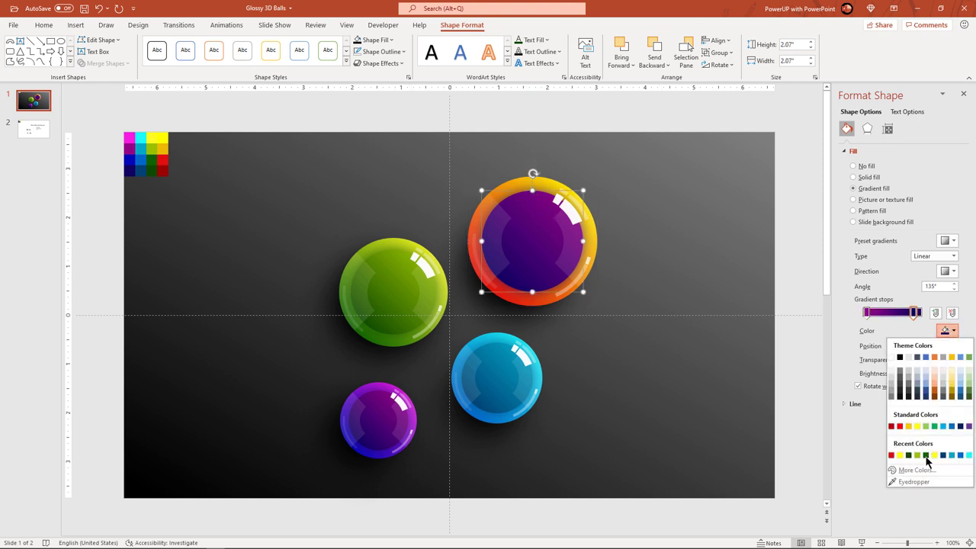
left_click(894, 483)
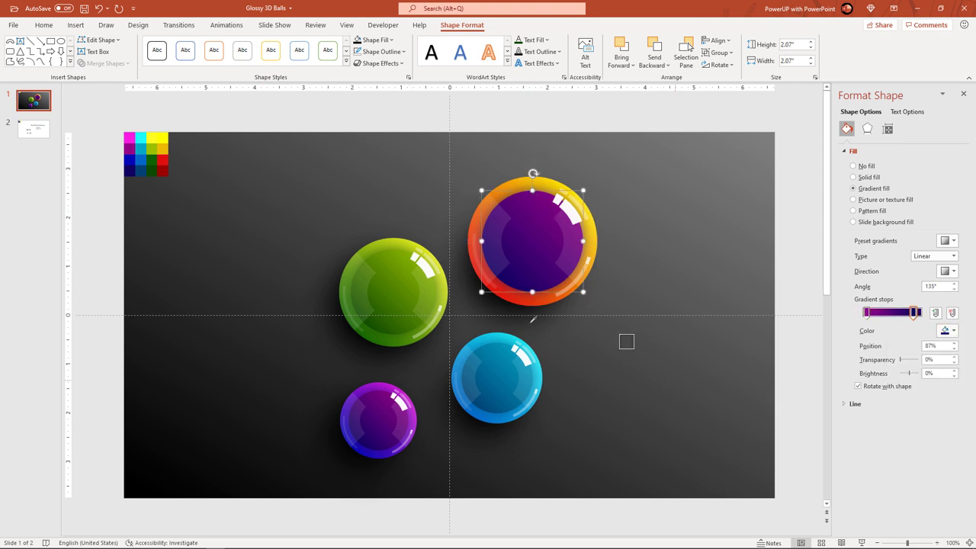
left_click(165, 168)
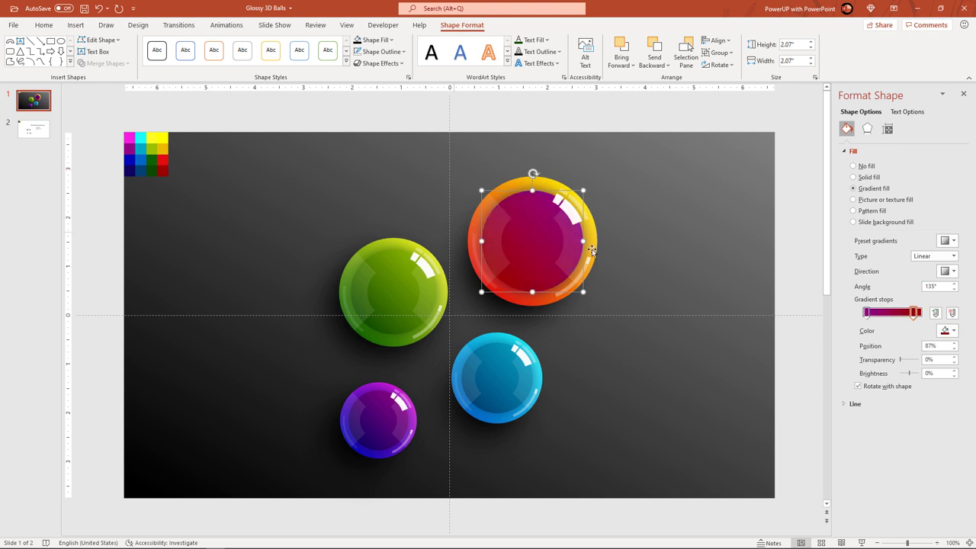
left_click(869, 312)
left_click(949, 333)
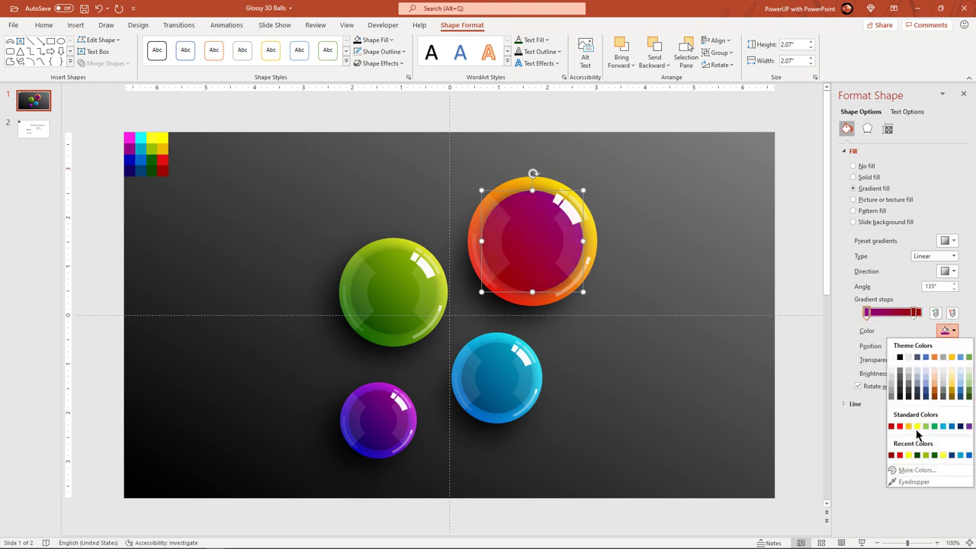
left_click(914, 485)
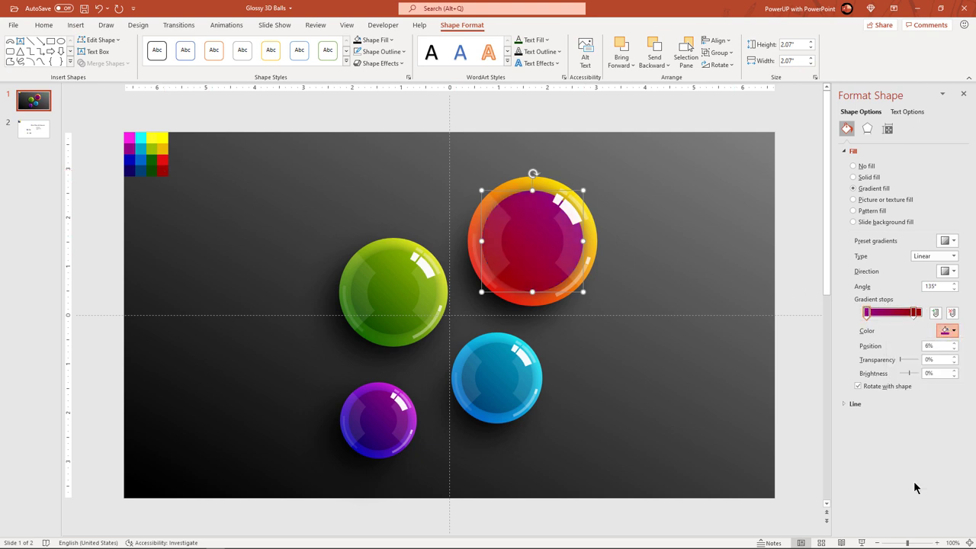
left_click(148, 150)
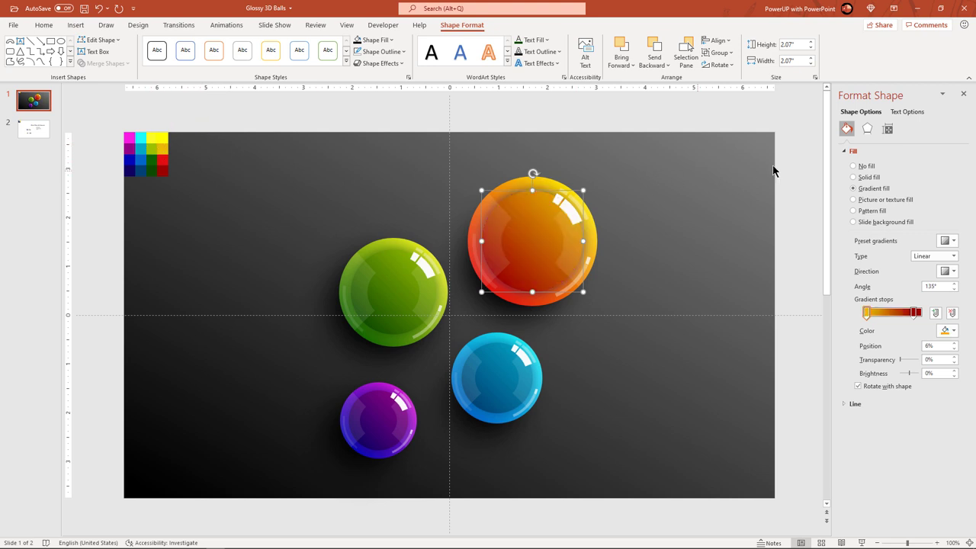
Change the top-right ball's shadow to the matching reddish colour
left_click(866, 129)
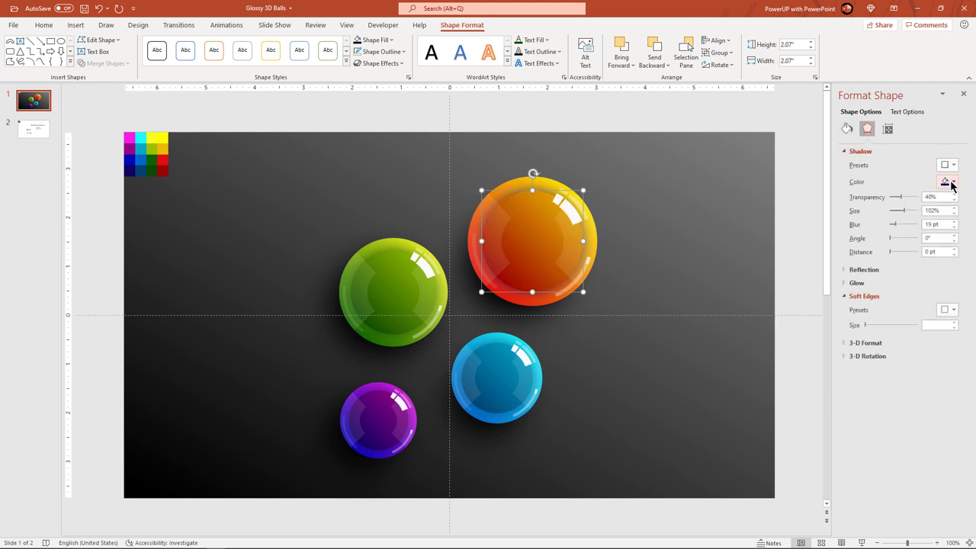
left_click(951, 183)
left_click(901, 307)
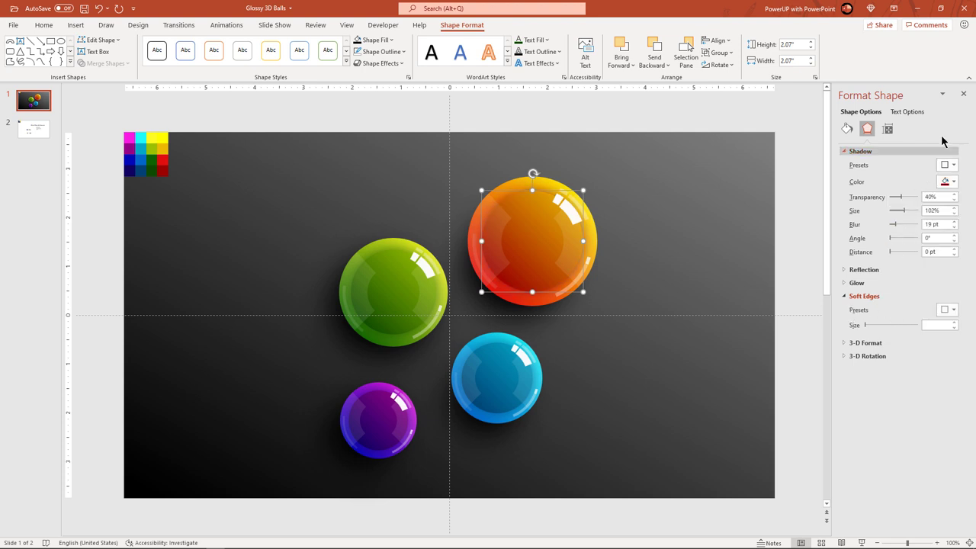
Close the Format Shape pane and delete the colour swatch grid
left_click(963, 93)
left_click(710, 346)
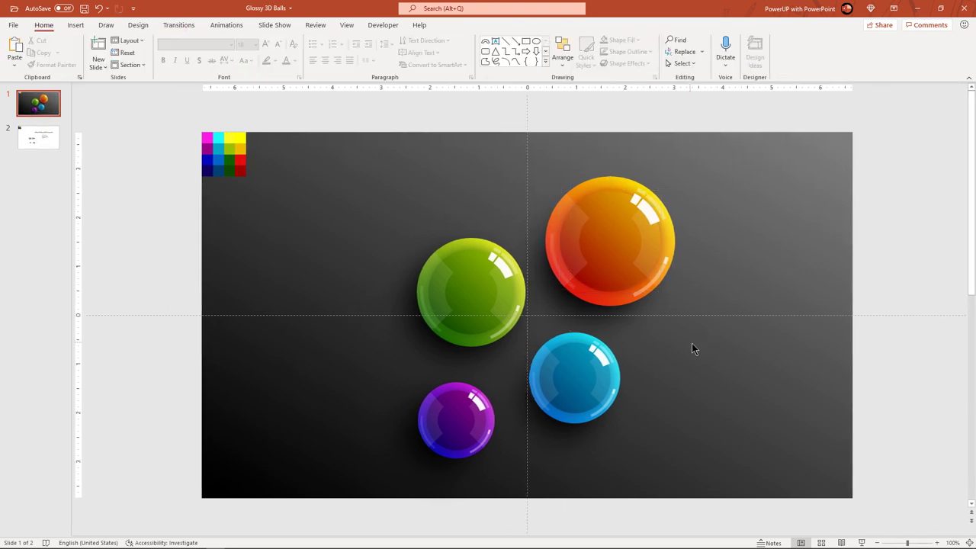
left_click_drag(287, 231, 171, 111)
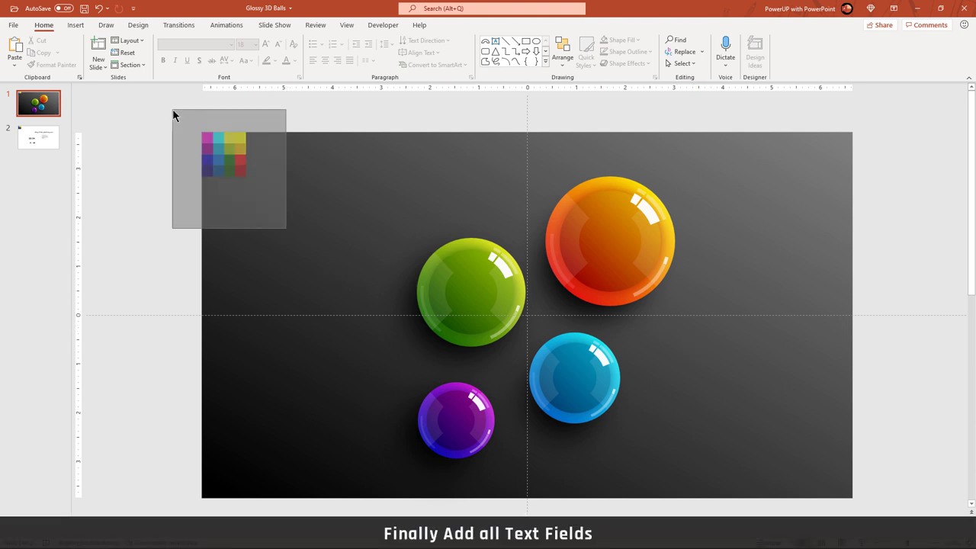
key("Delete")
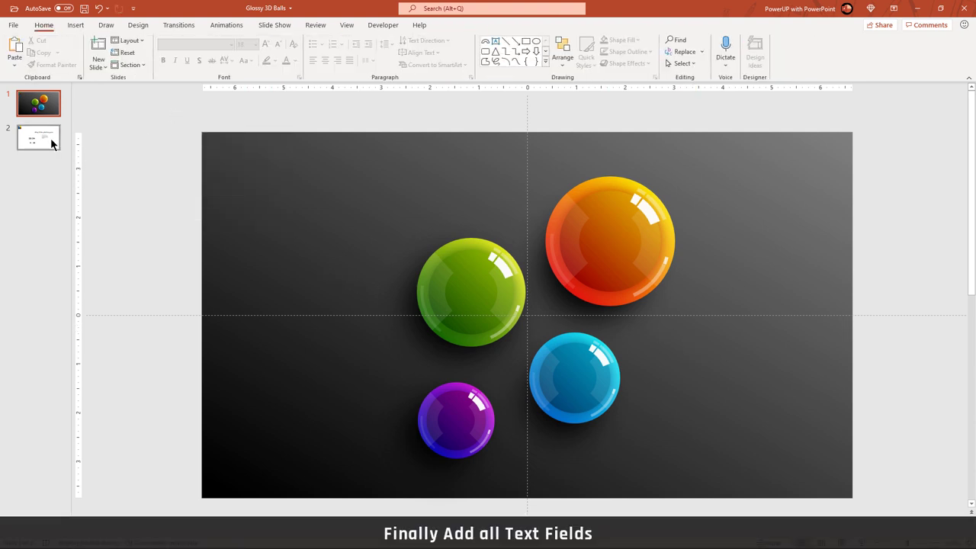
Copy the 01–04 numbers from slide 2 onto slide 1 and make them white
left_click(50, 138)
mouse_move(502, 456)
left_mouse_down()
mouse_move(325, 287)
mouse_move(309, 237)
mouse_move(249, 198)
left_mouse_up()
key("ctrl+c")
left_click(38, 102)
key("ctrl+v")
left_click(290, 61)
left_click(290, 89)
Place 01, 02, 03 and 04 on the purple, blue, green and orange balls
left_click(321, 297)
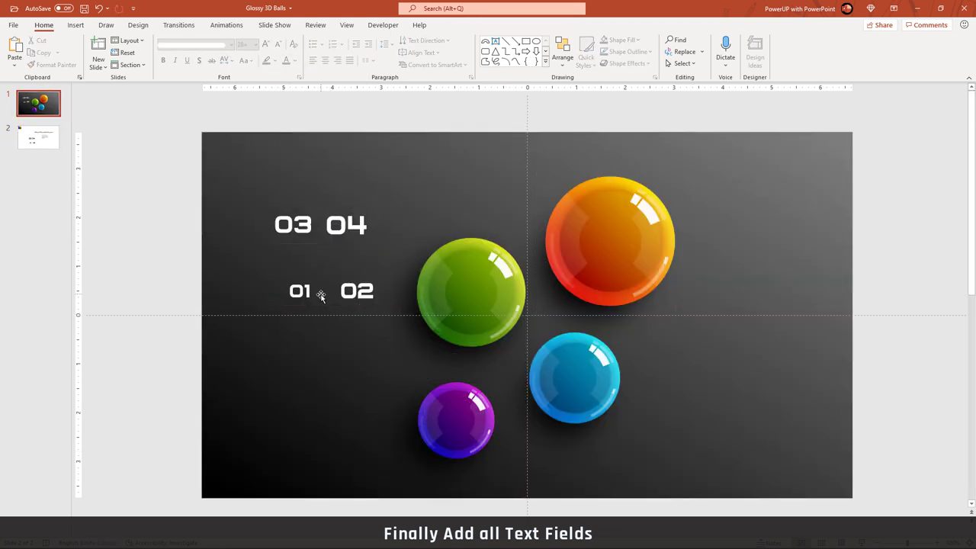
left_click_drag(321, 297, 473, 432)
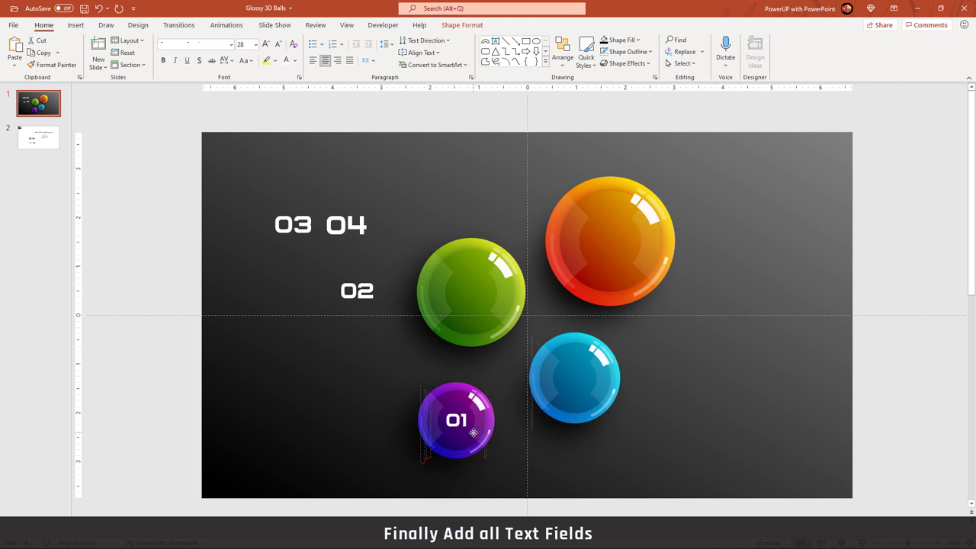
left_click_drag(366, 306, 584, 394)
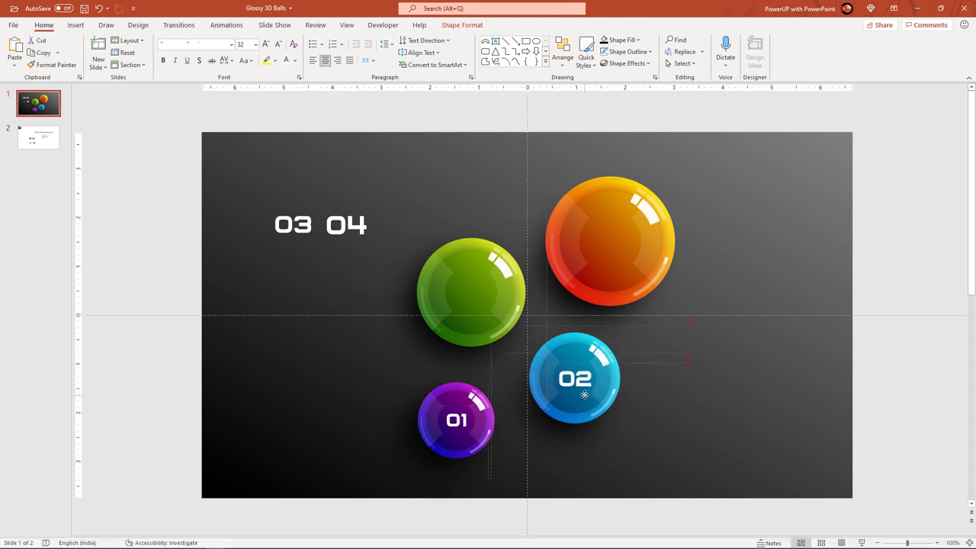
left_click_drag(305, 242, 494, 318)
left_click_drag(367, 243, 629, 259)
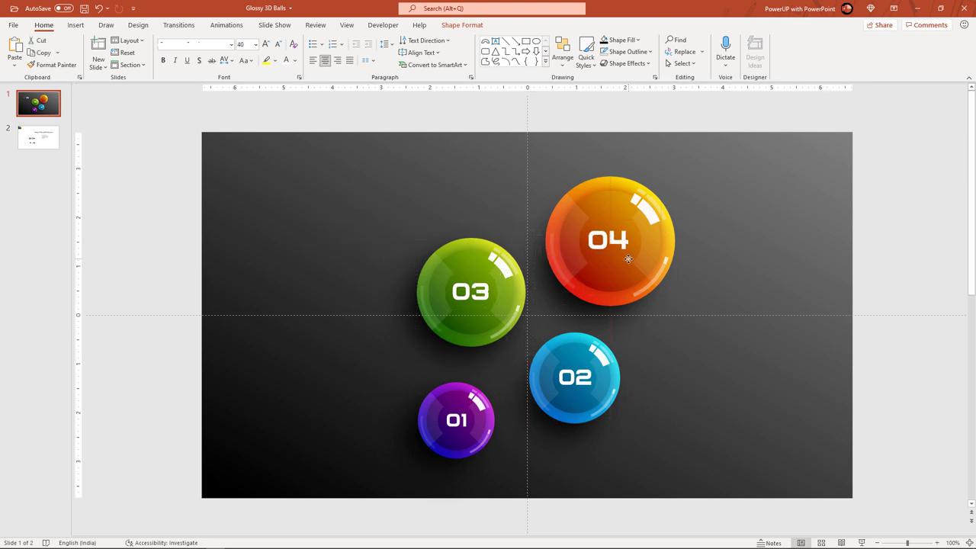
scroll(184, 200, "down", 2)
Copy the HEADING HERE text block from slide 2 and place it right of ball 04
left_click(588, 326)
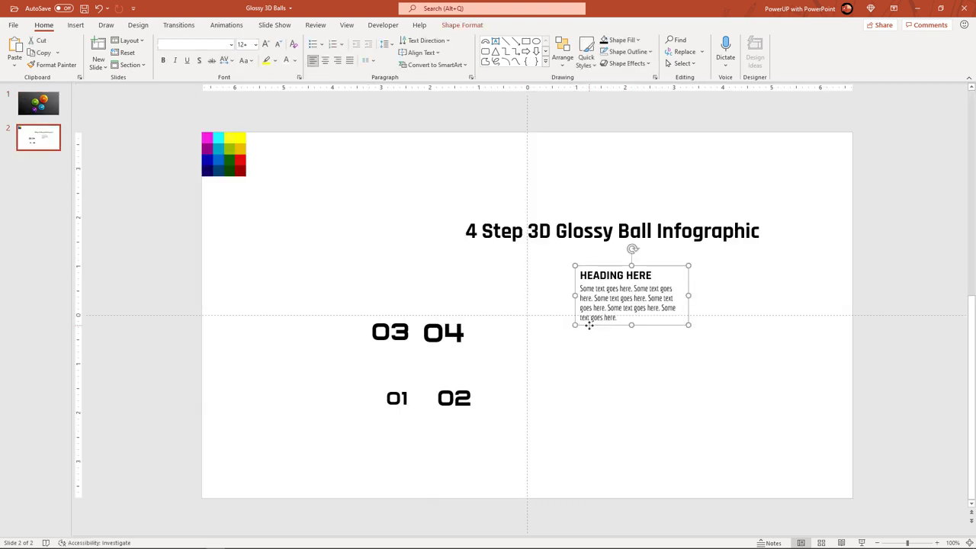
key("ctrl+c")
left_click(42, 105)
key("ctrl+v")
mouse_move(661, 319)
left_mouse_down()
mouse_move(804, 234)
mouse_move(792, 236)
left_mouse_up()
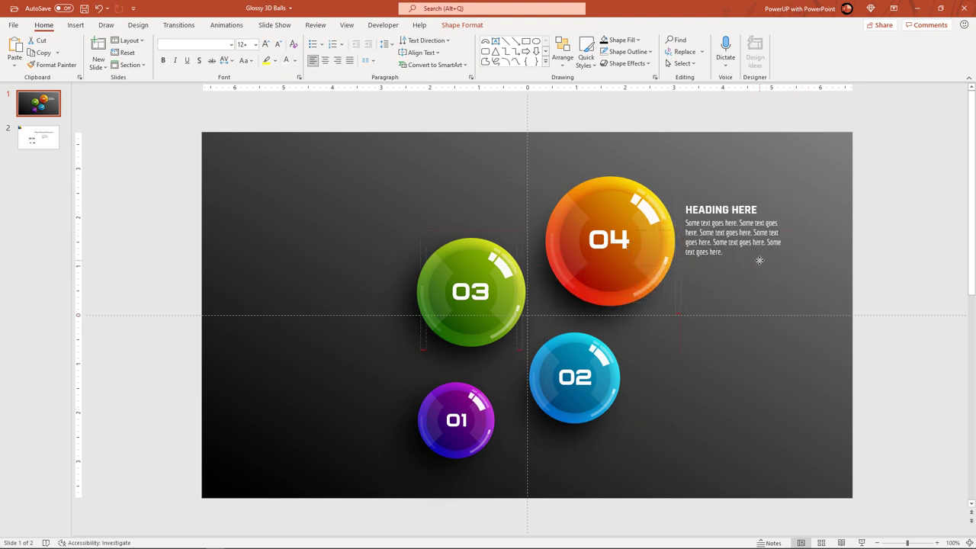
Add smaller, aligned copies of the text block beside balls 03 and 02
left_click_drag(752, 267, 381, 327)
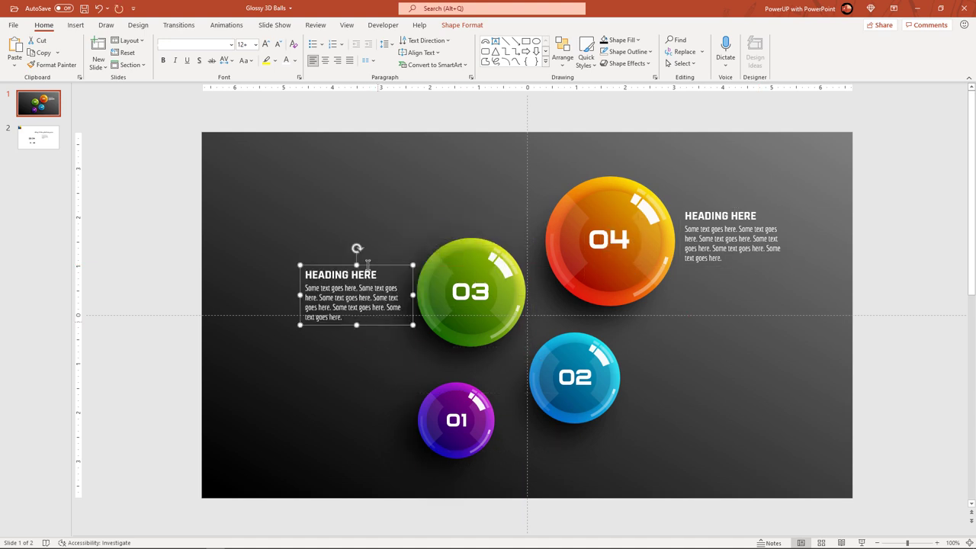
left_click(279, 48)
left_click(337, 60)
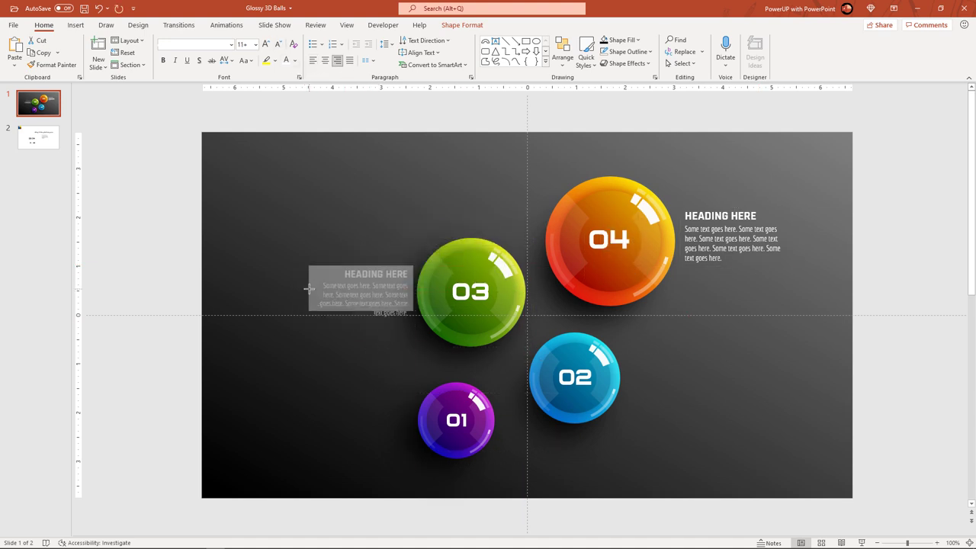
left_click_drag(300, 295, 643, 405)
left_click(312, 60)
left_click(279, 46)
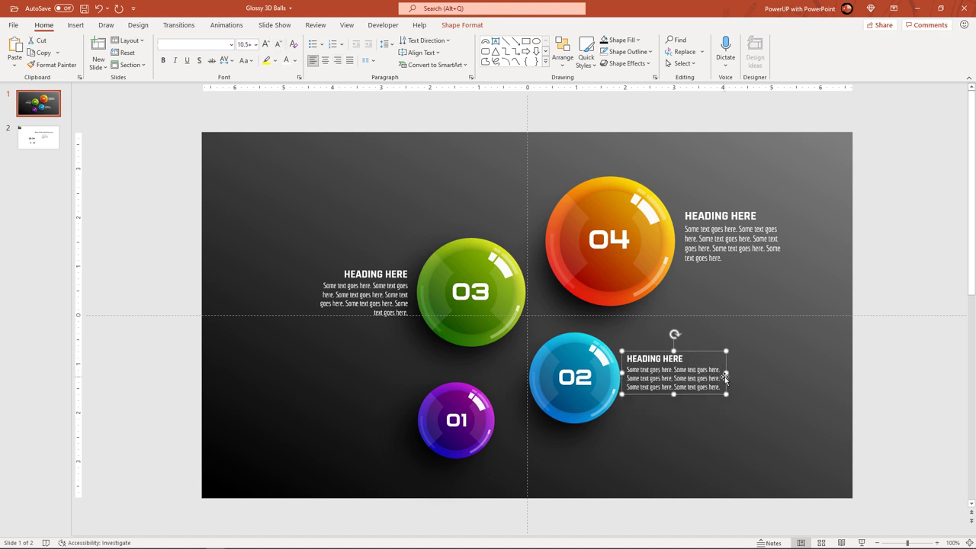
left_click_drag(725, 377, 713, 379)
Add a smaller, right-aligned copy of the text block beside ball 01
left_click_drag(650, 402, 387, 448, "ctrl")
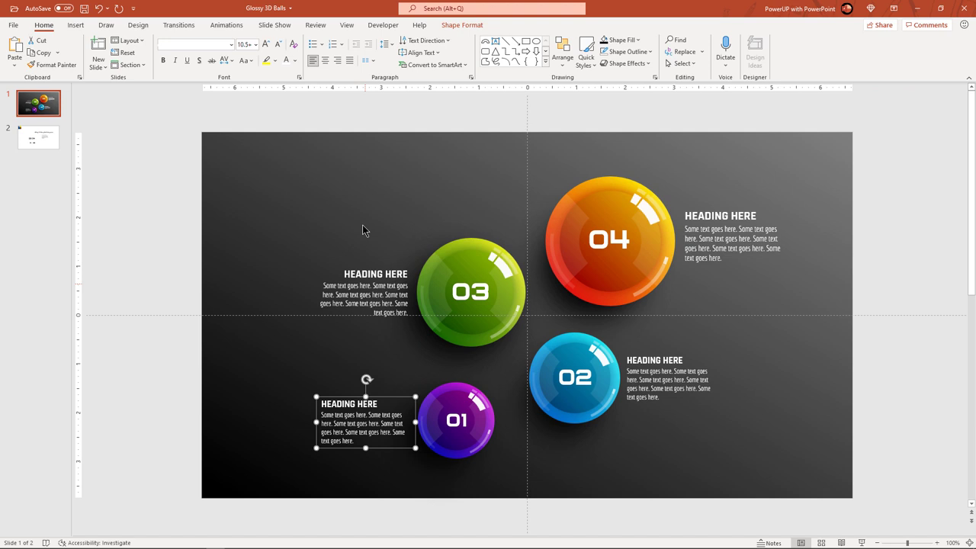
left_click(337, 61)
left_click(279, 44)
left_click_drag(316, 417, 329, 416)
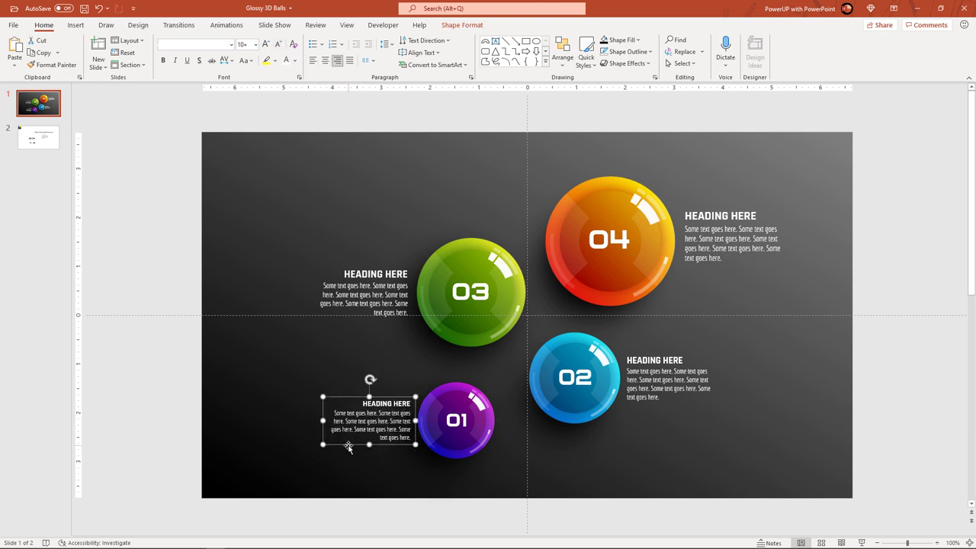
left_click(266, 362)
Copy the title from slide 2 to the top of slide 1 and make it white
left_click(53, 145)
left_click(506, 250)
key("ctrl+c")
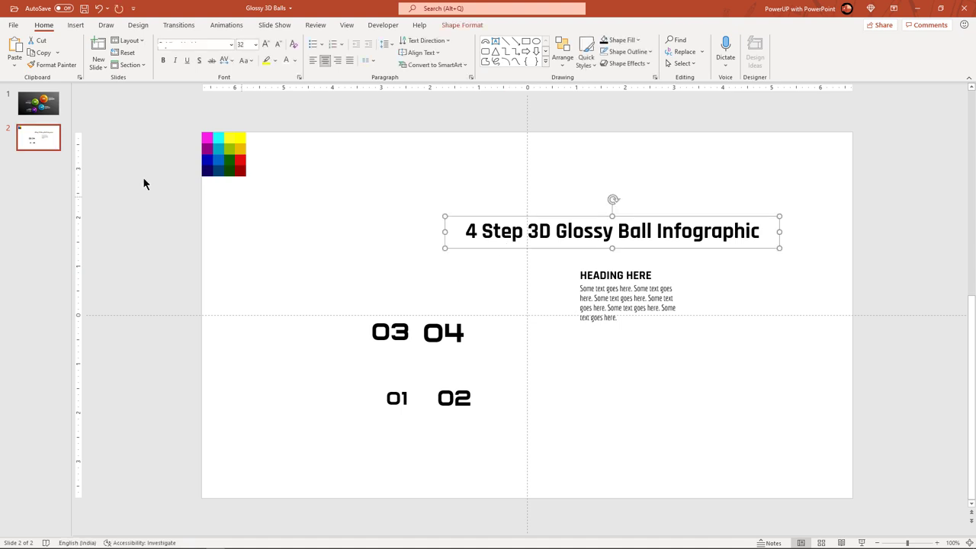
key("Page_Up")
key("ctrl+v")
mouse_move(523, 246)
left_mouse_down()
mouse_move(417, 174)
mouse_move(445, 170)
left_mouse_up()
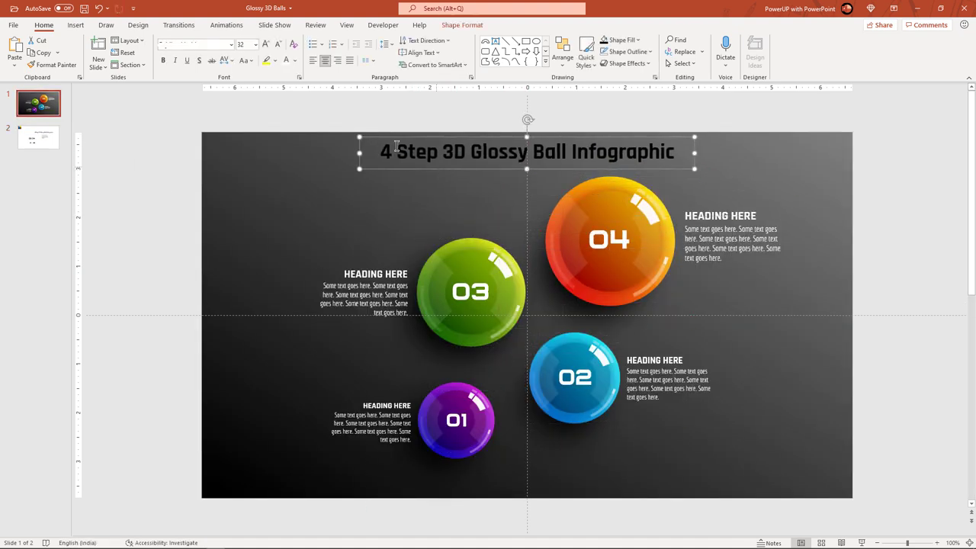
left_click(288, 61)
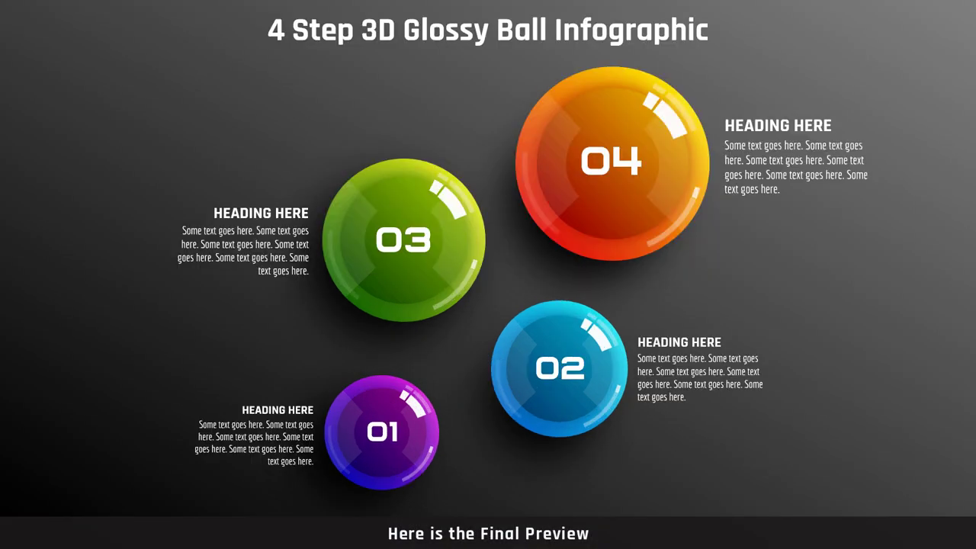